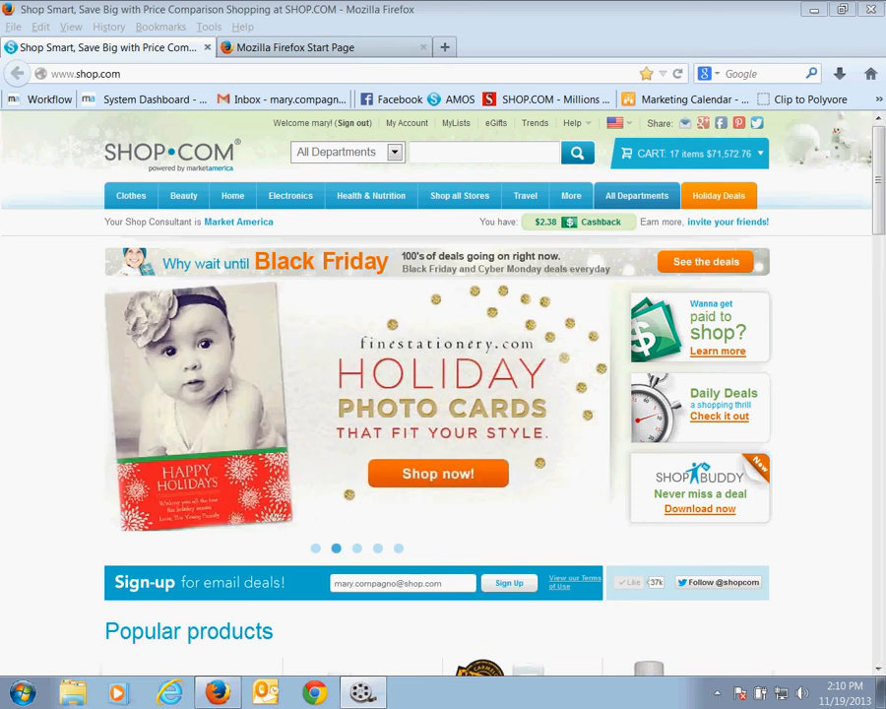
- Search all departments of SHOP.COM for "gold dress"
click(448, 158)
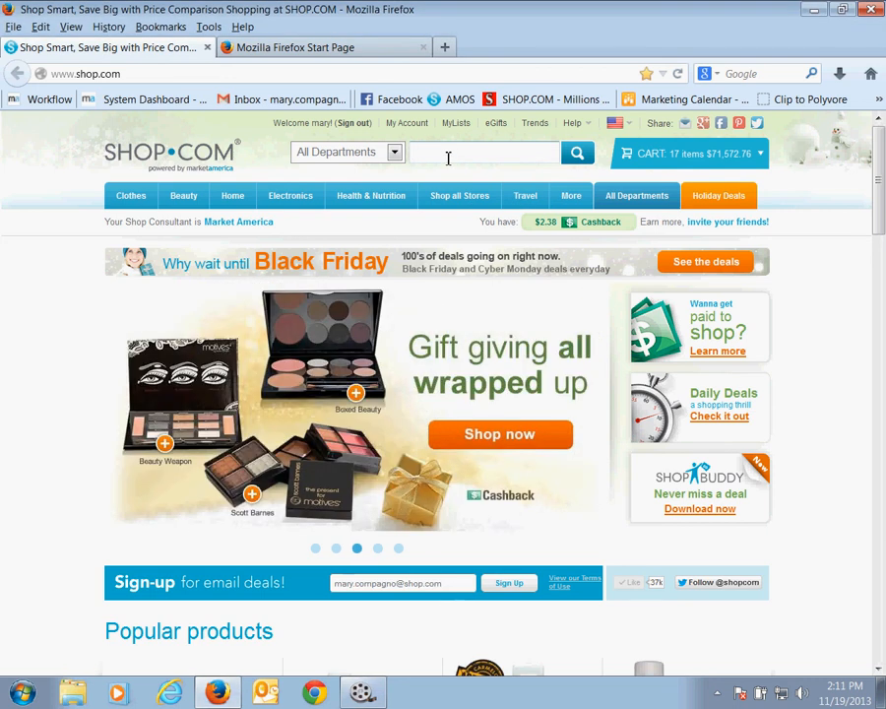
text(gold dress)
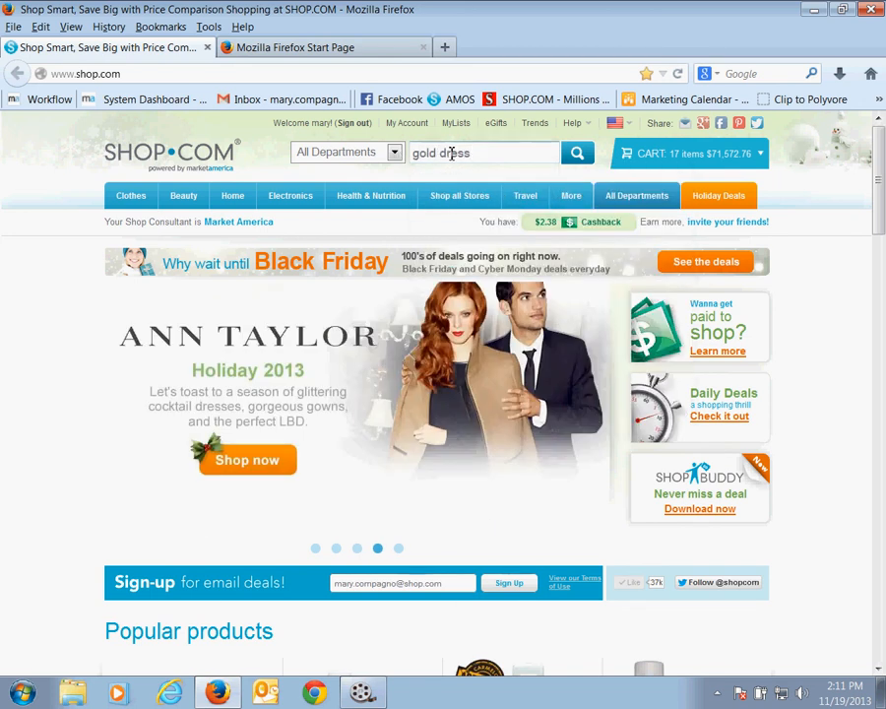
click(577, 157)
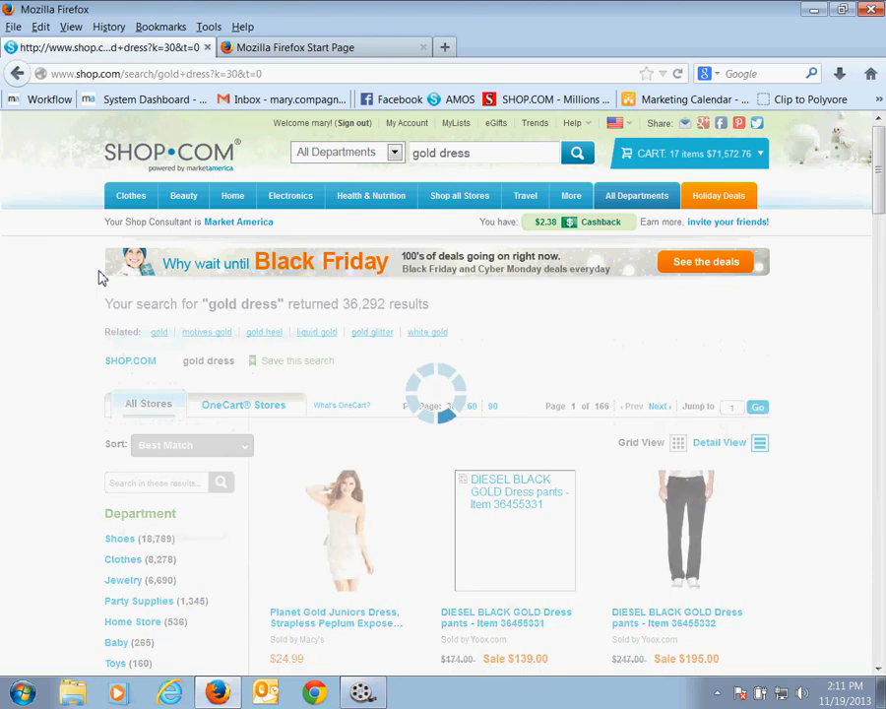
- Narrow the gold dress results to the Clothes department and its Dresses category, and highlight the number of results
scroll(85, 340, down, 3)
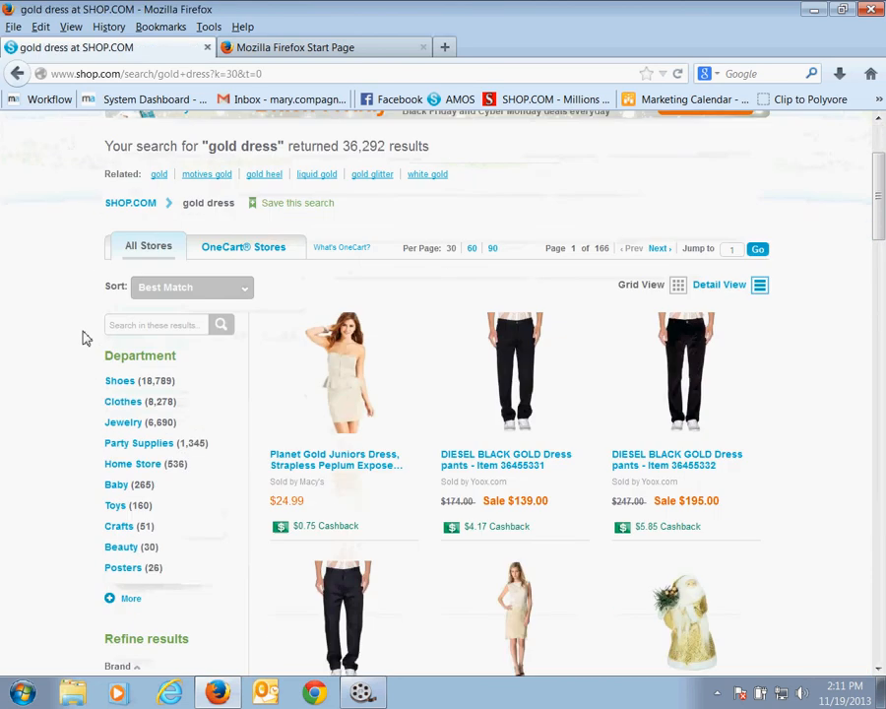
click(123, 403)
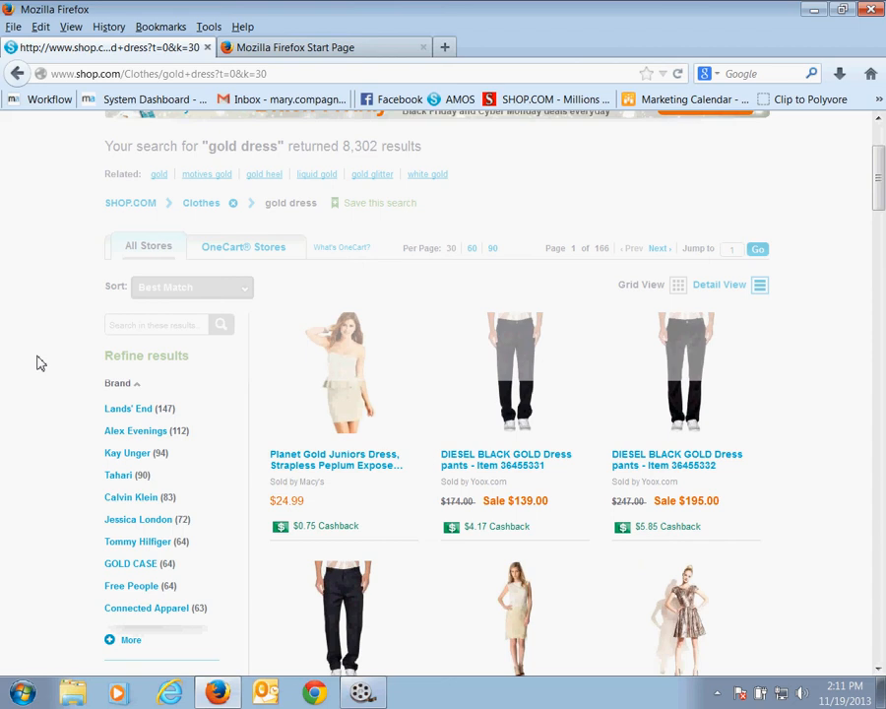
scroll(35, 360, down, 2)
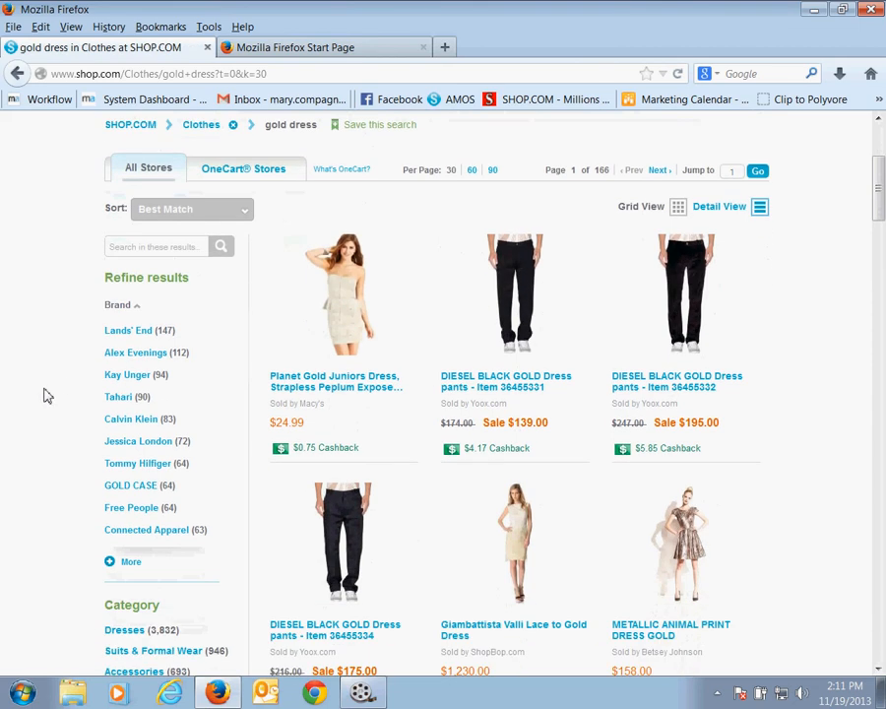
scroll(43, 393, down, 3)
click(116, 472)
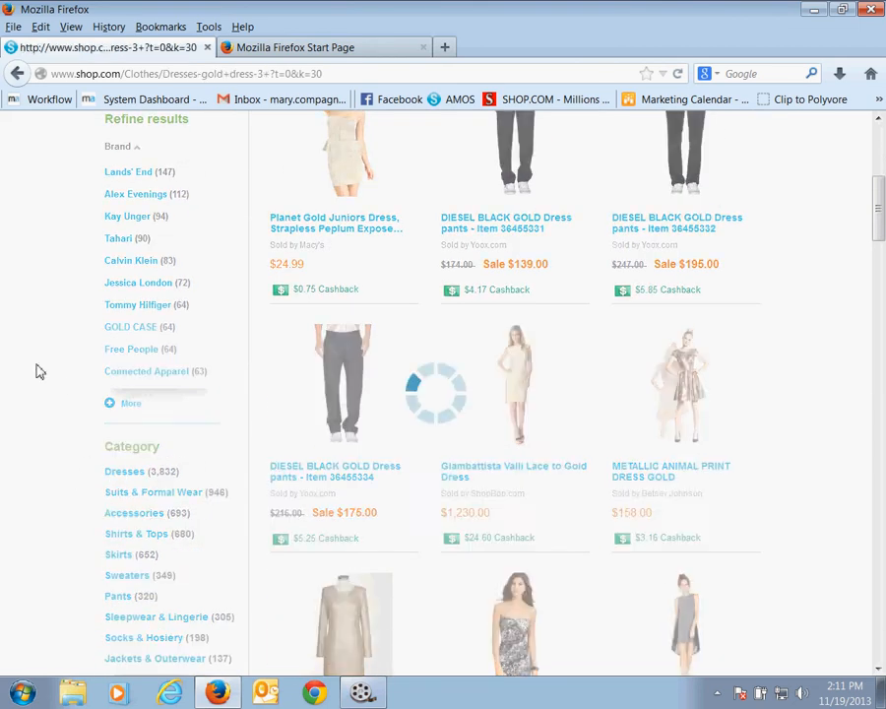
scroll(51, 377, up, 5)
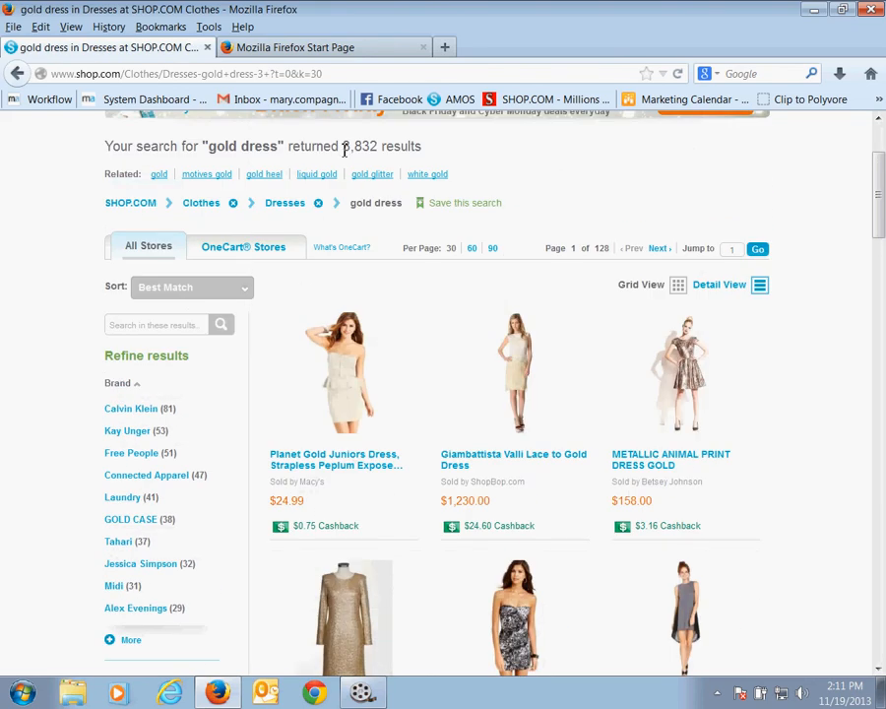
drag(344, 148, 378, 148)
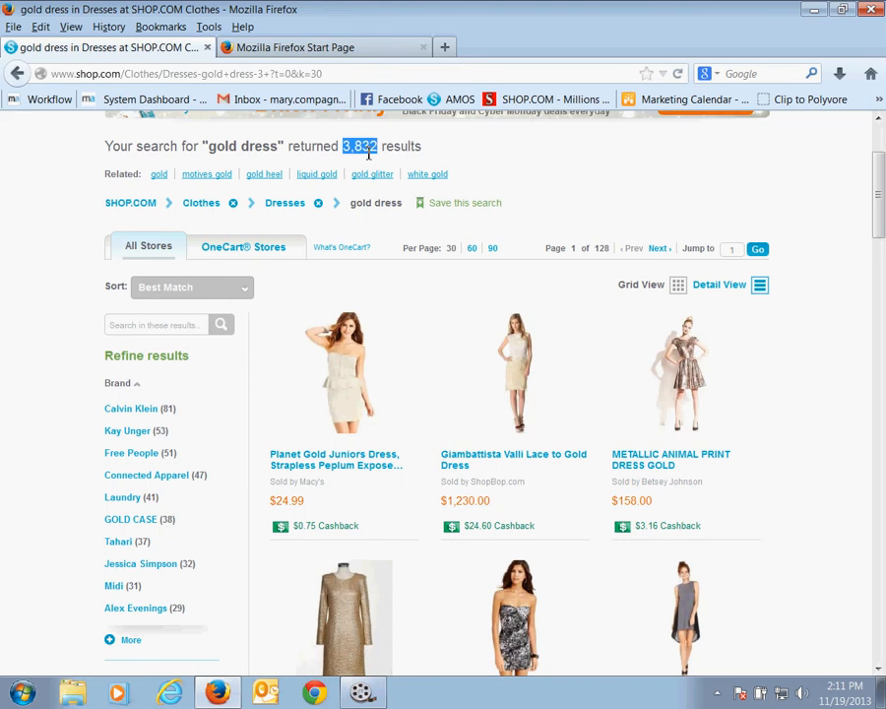
click(62, 369)
- Open the quick view of the METALLIC ANIMAL PRINT DRESS GOLD sold by Betsey Johnson
scroll(62, 368, down, 2)
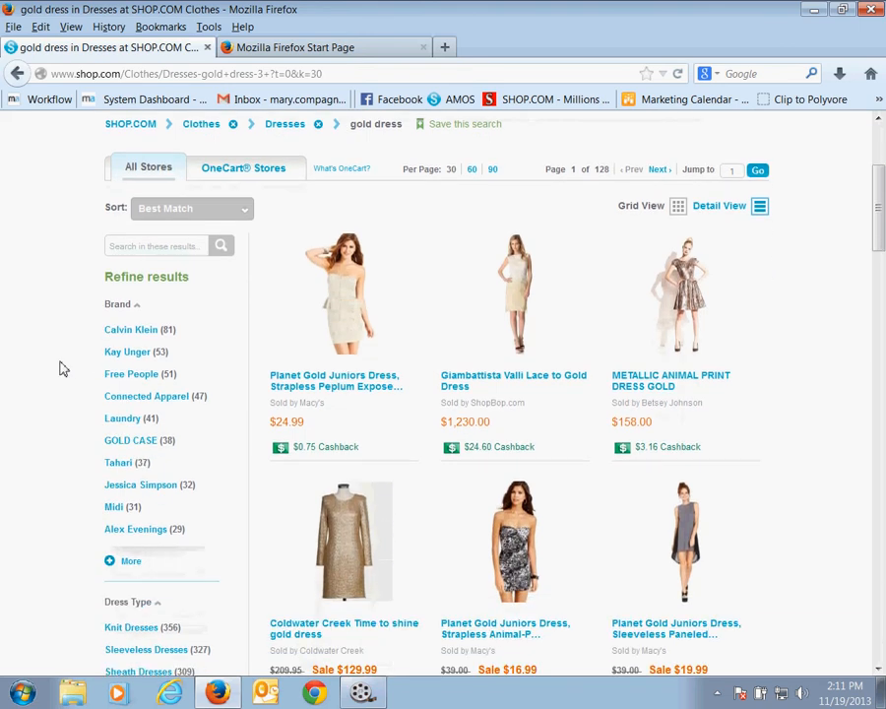
mouse_move(684, 346)
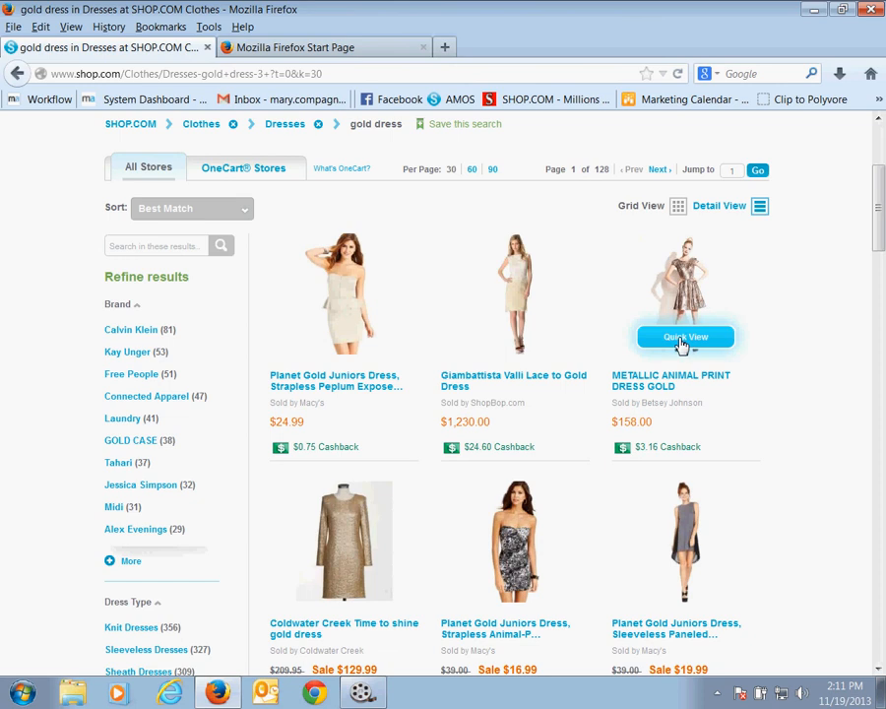
click(683, 338)
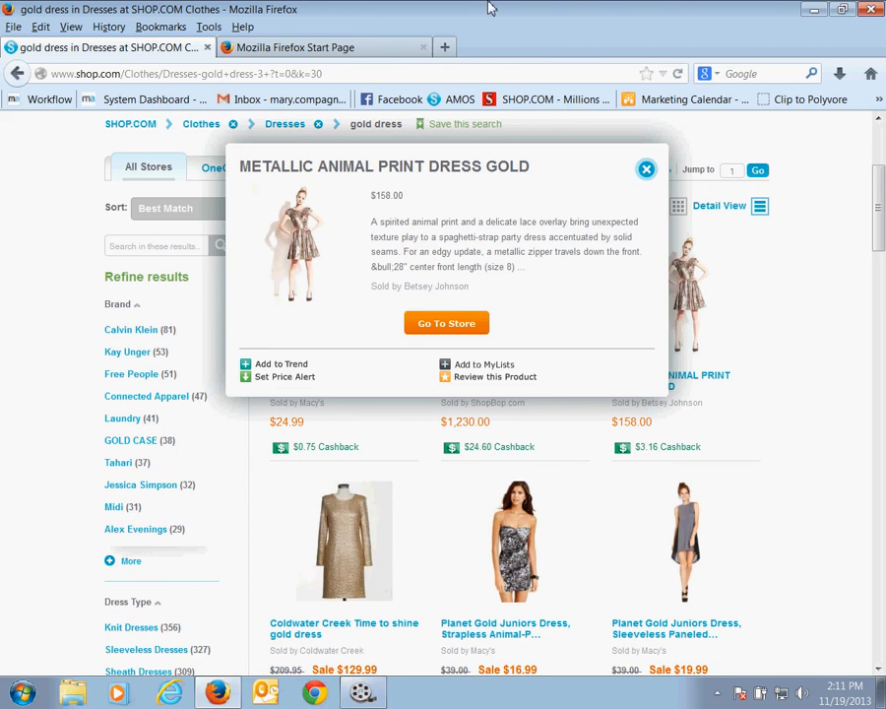
- Add the metallic animal print dress to a new trend named "Holiday Dress" and close its quick view
click(293, 367)
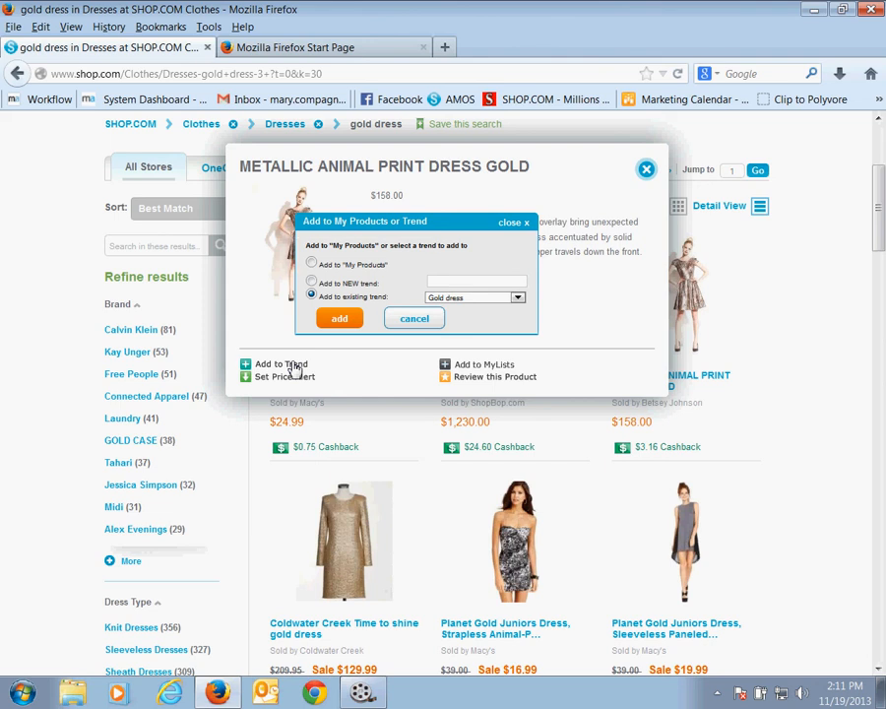
click(518, 297)
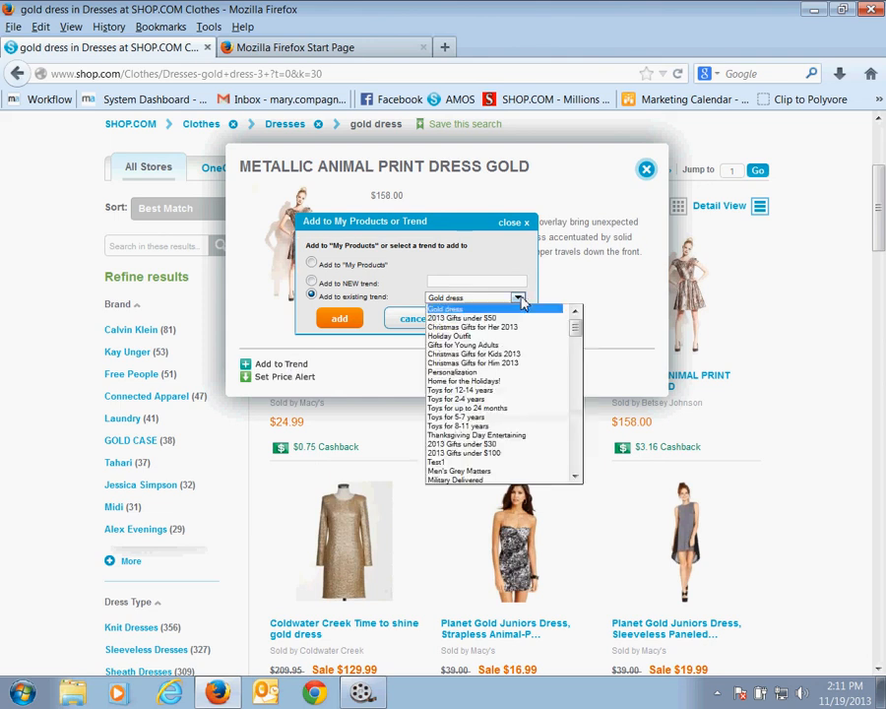
click(520, 297)
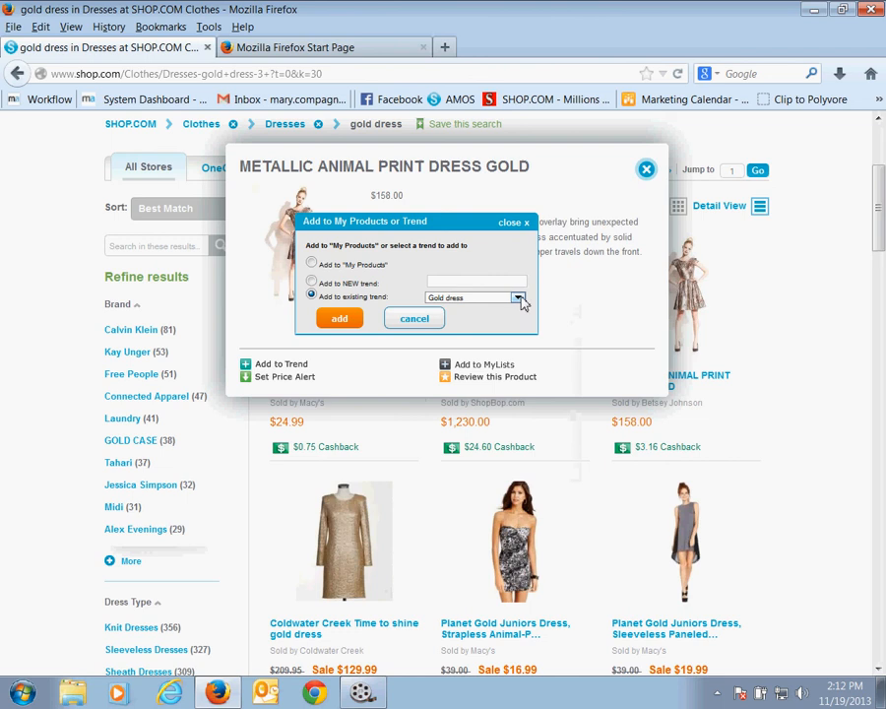
click(311, 282)
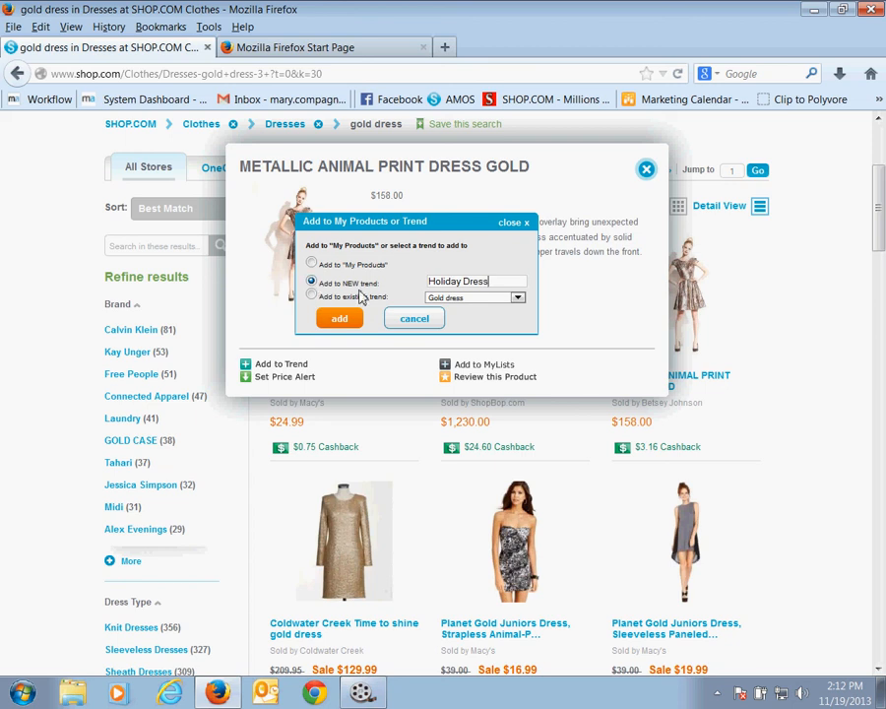
click(342, 322)
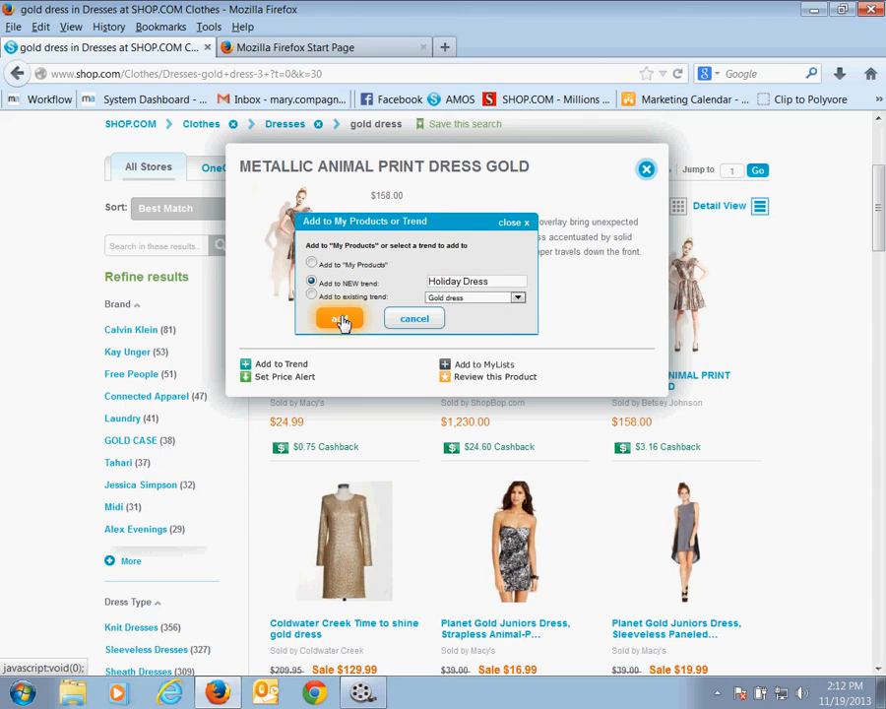
click(340, 320)
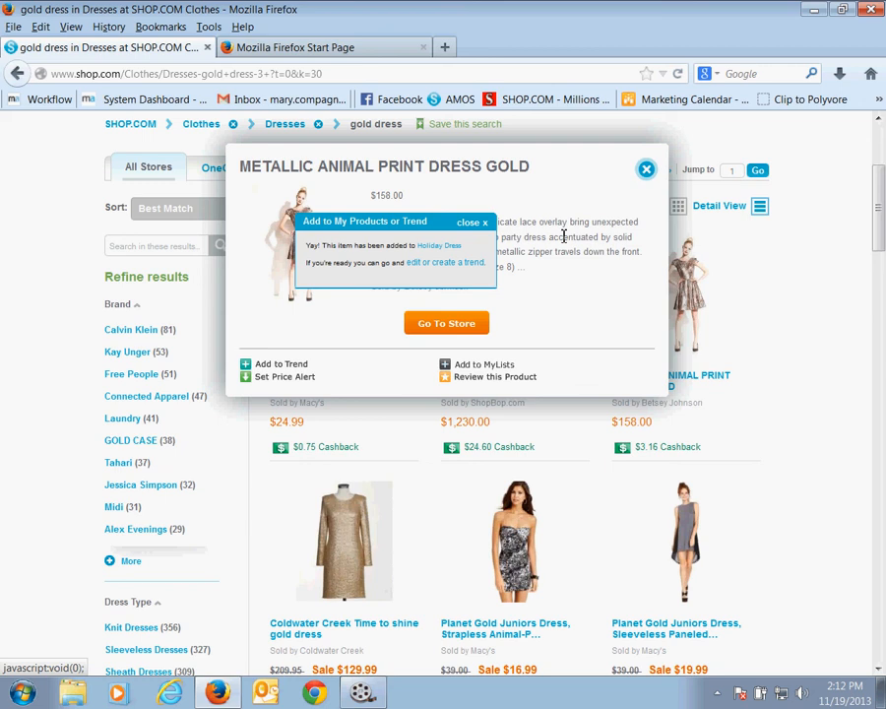
click(474, 222)
click(646, 171)
- Add the MM Couture Gold Tank Dress to the existing Holiday Dress trend from its quick view, and close the quick view
scroll(765, 358, down, 3)
scroll(764, 359, down, 7)
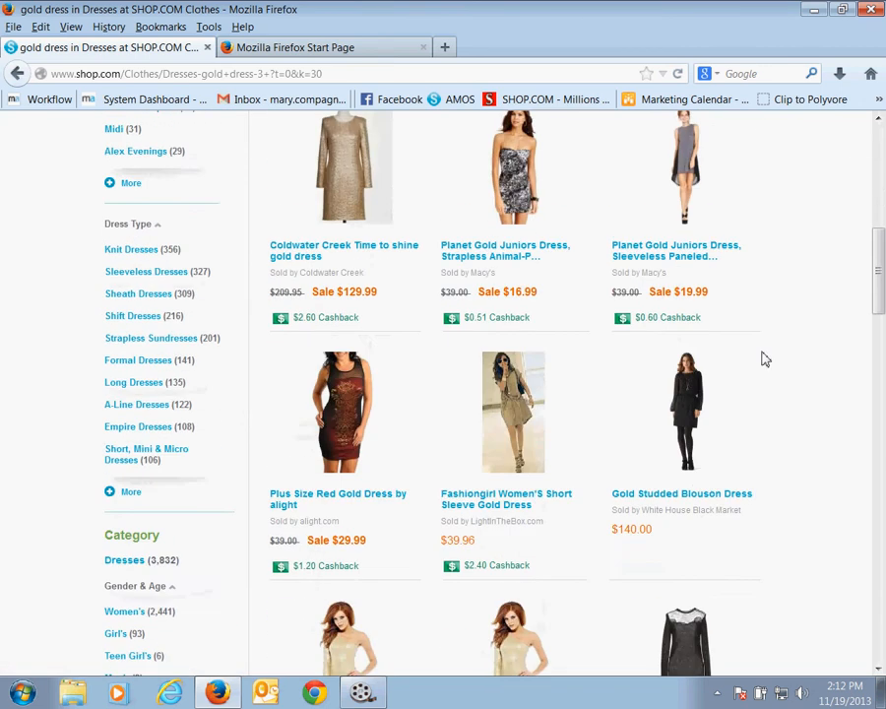
scroll(764, 359, down, 10)
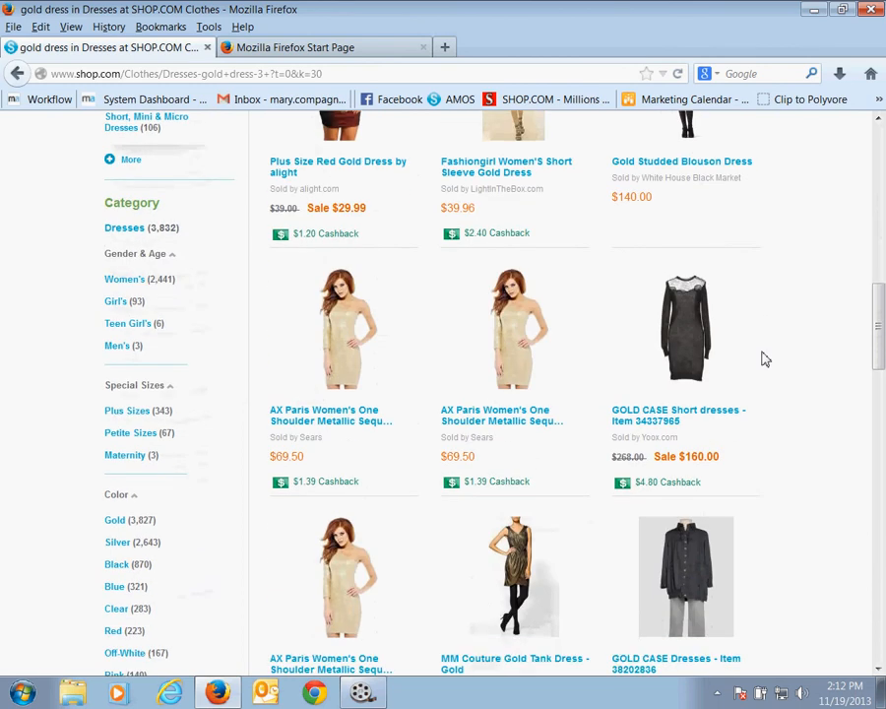
scroll(760, 356, up, 3)
click(511, 385)
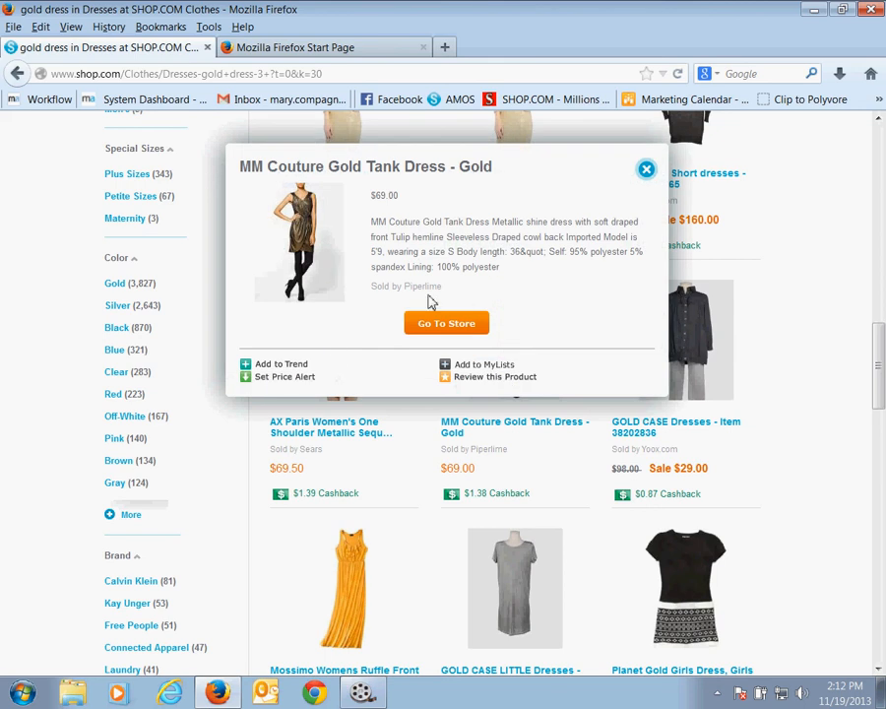
click(281, 365)
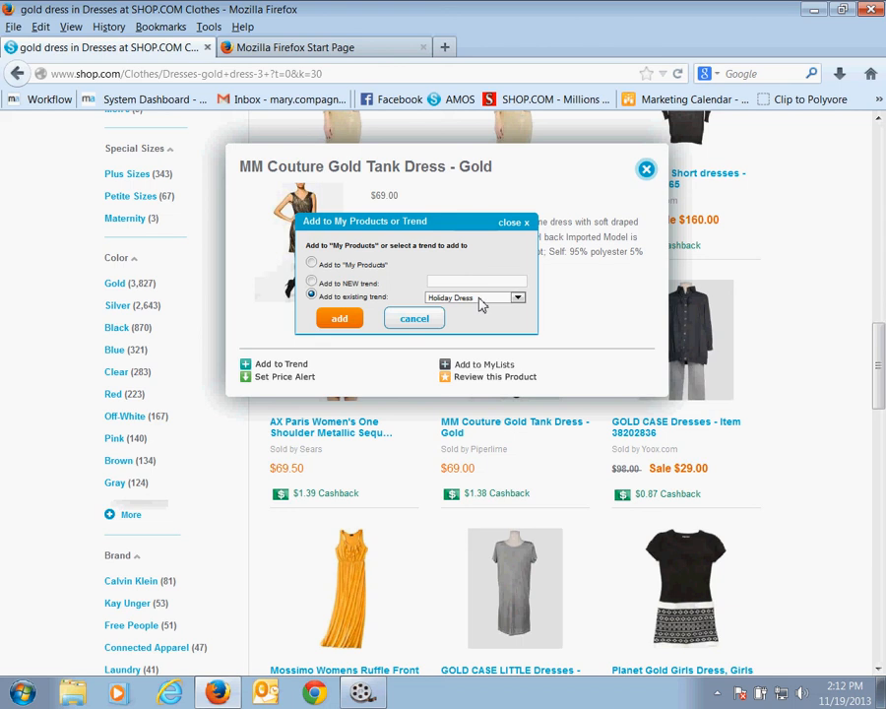
click(339, 321)
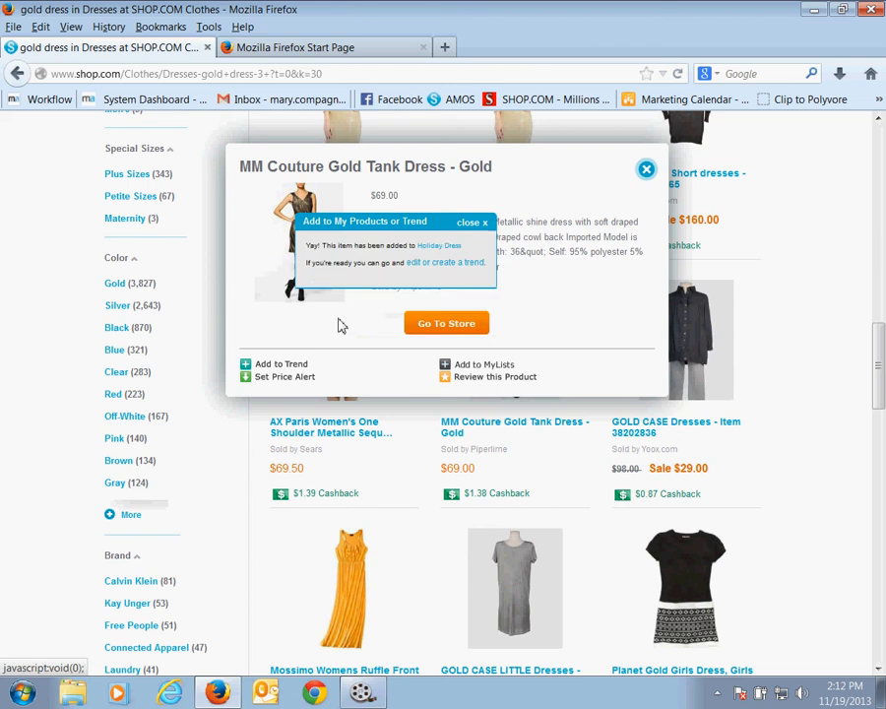
click(471, 223)
click(647, 172)
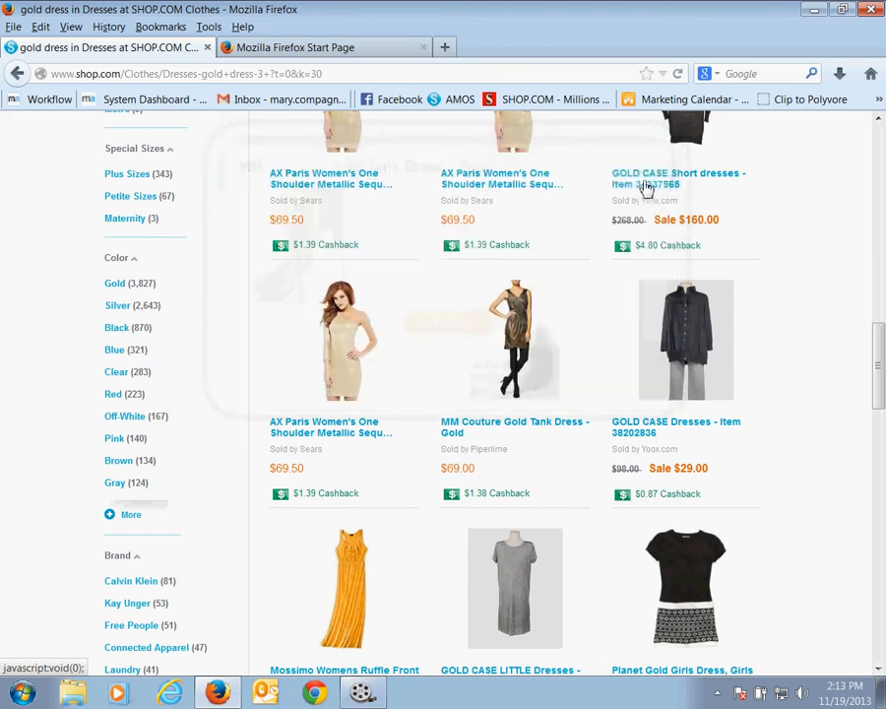
- Search all departments for "gold shoes"
scroll(502, 308, up, 4)
scroll(482, 361, up, 5)
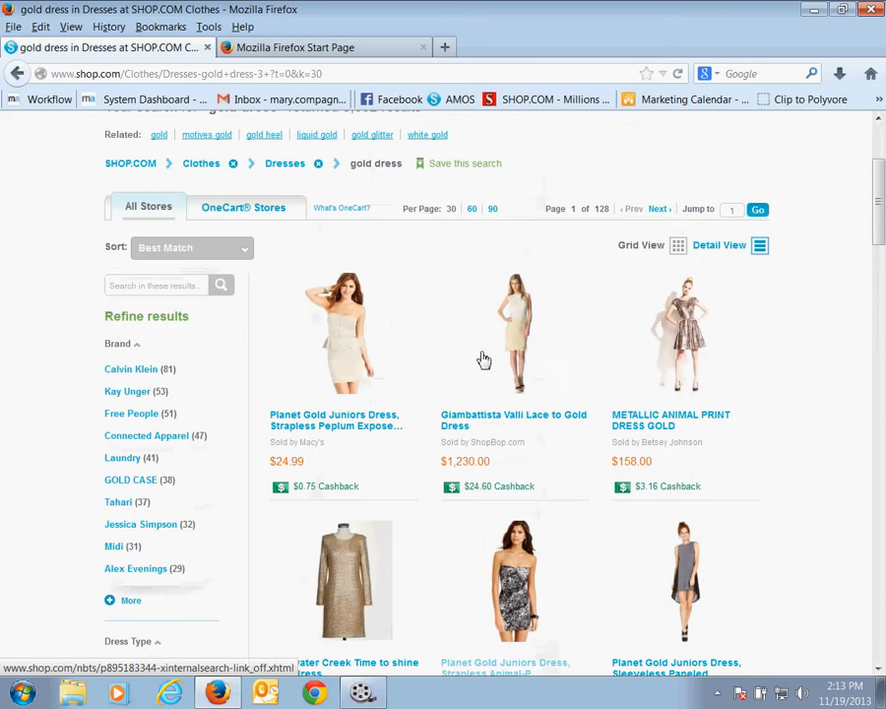
drag(489, 159, 440, 156)
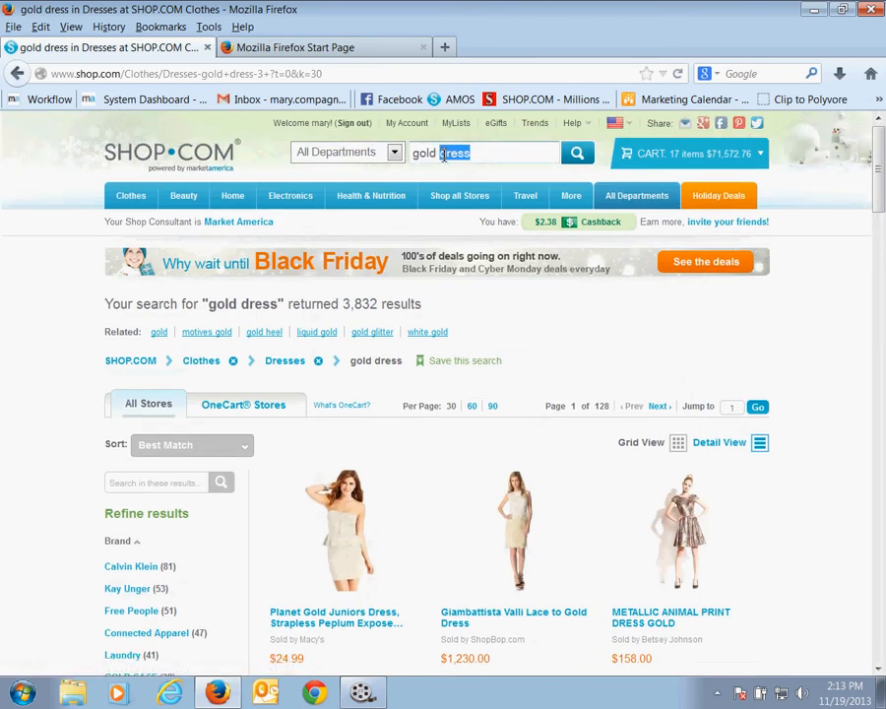
key(BackSpace)
text(s)
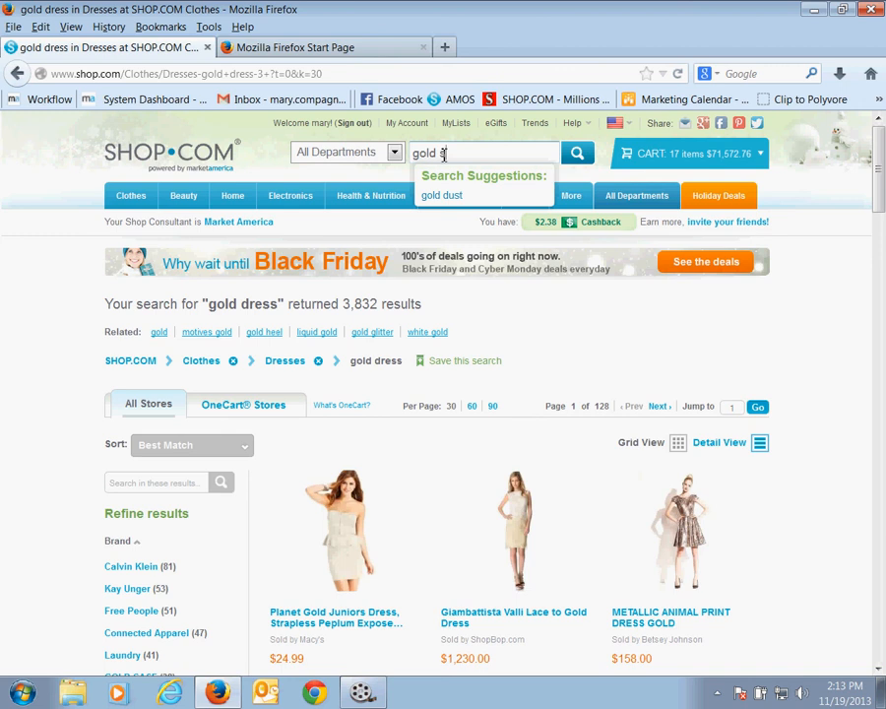
text(hoes)
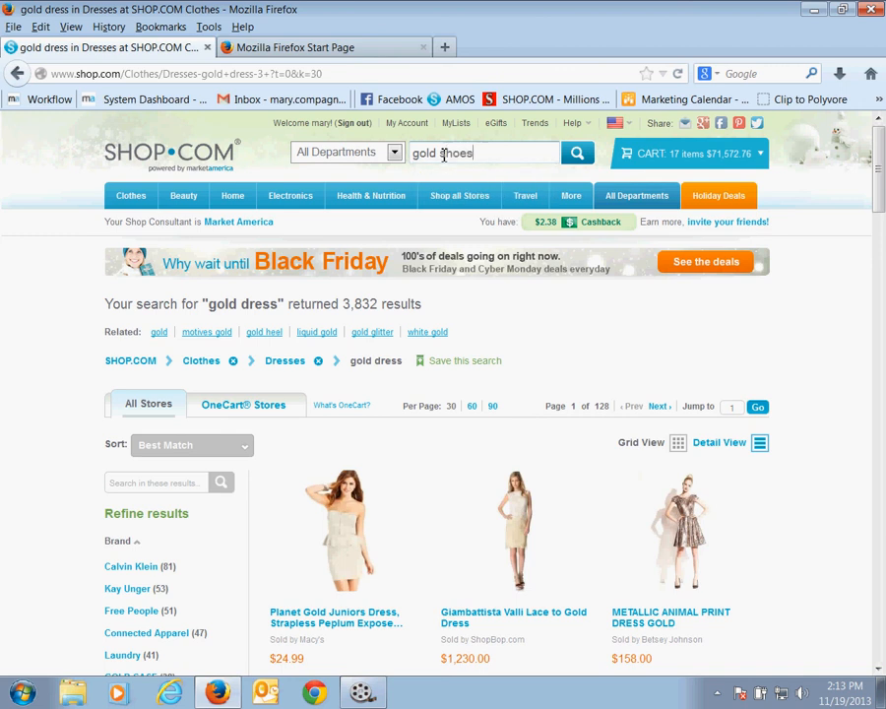
click(577, 155)
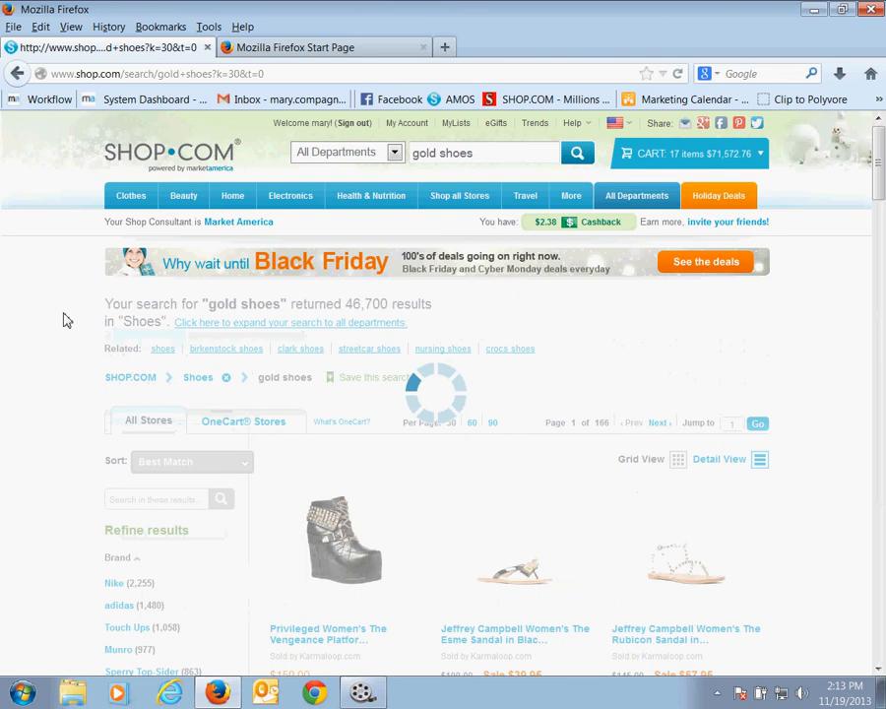
- Add the Privileged Women's The Swag Shoe in Gold to the existing Holiday Dress trend from its quick view
scroll(66, 320, down, 2)
scroll(66, 320, down, 5)
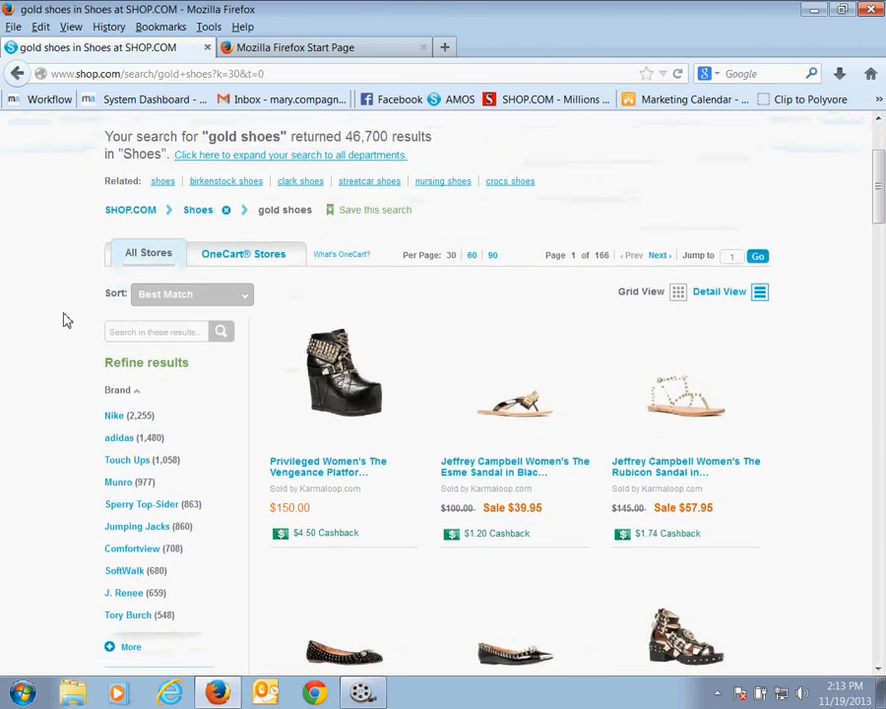
scroll(66, 320, down, 5)
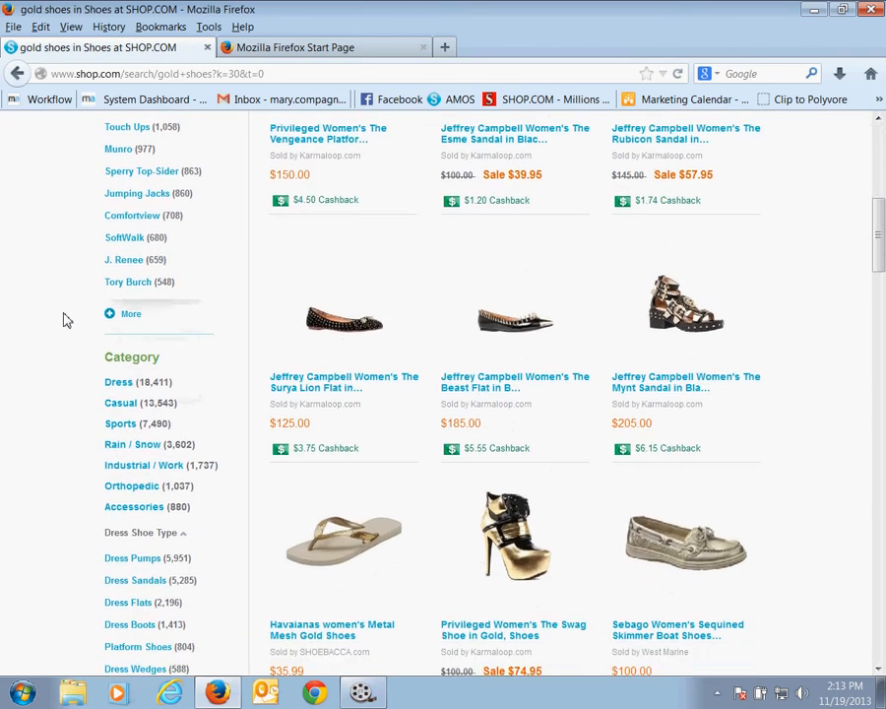
mouse_move(461, 396)
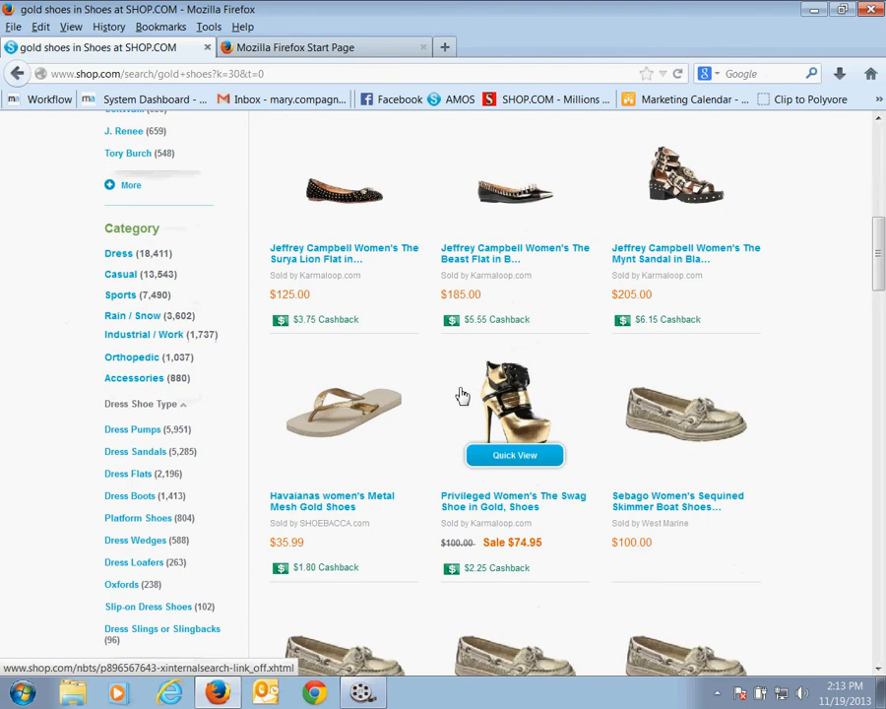
click(497, 458)
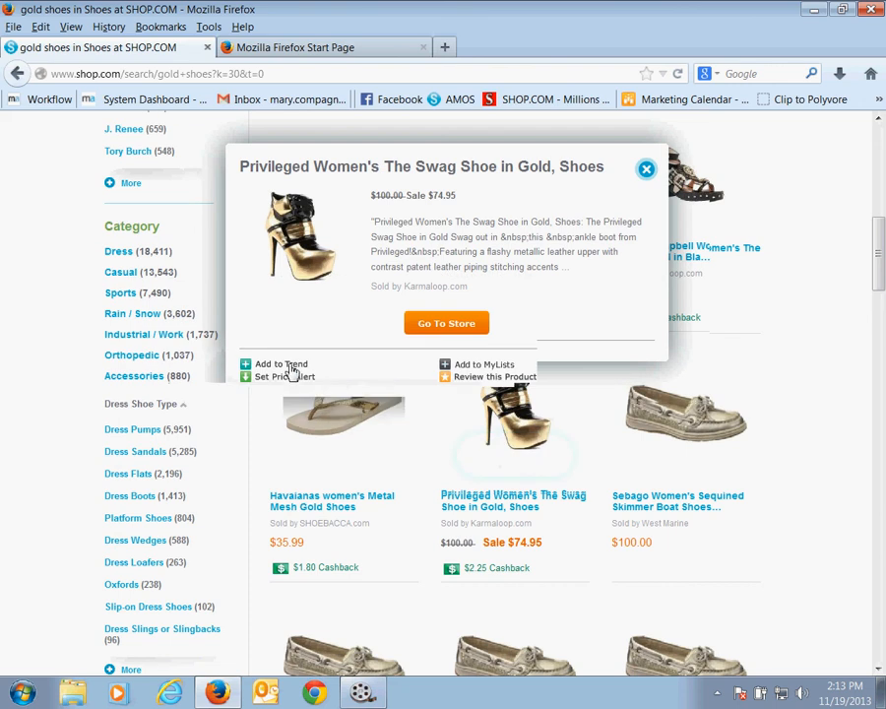
click(286, 364)
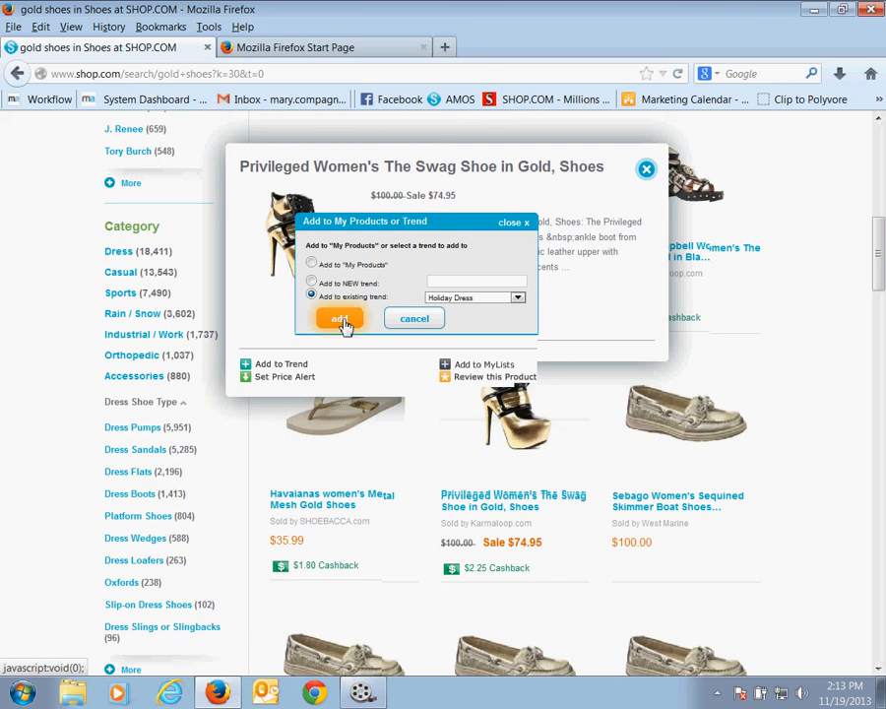
click(342, 321)
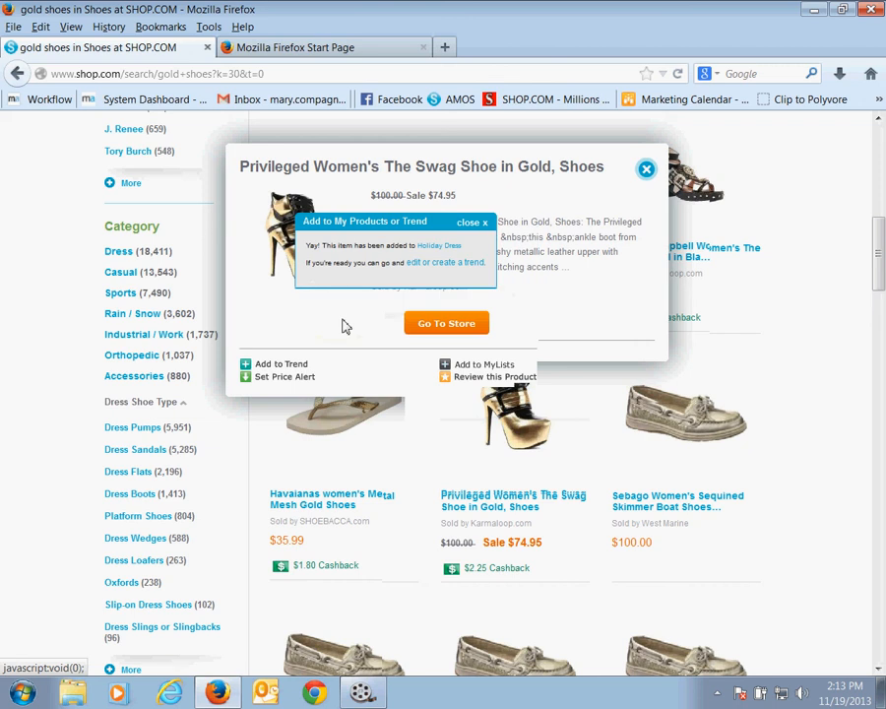
- Close the Swag Shoe's quick view and search all departments for "gold earrings"
click(480, 232)
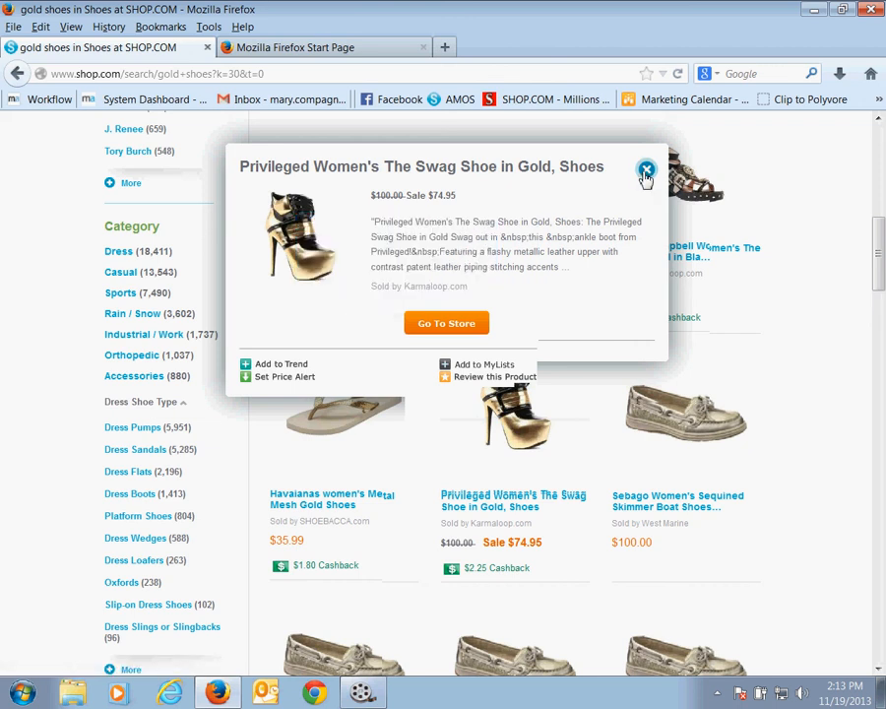
click(645, 170)
scroll(24, 334, up, 3)
scroll(24, 347, up, 5)
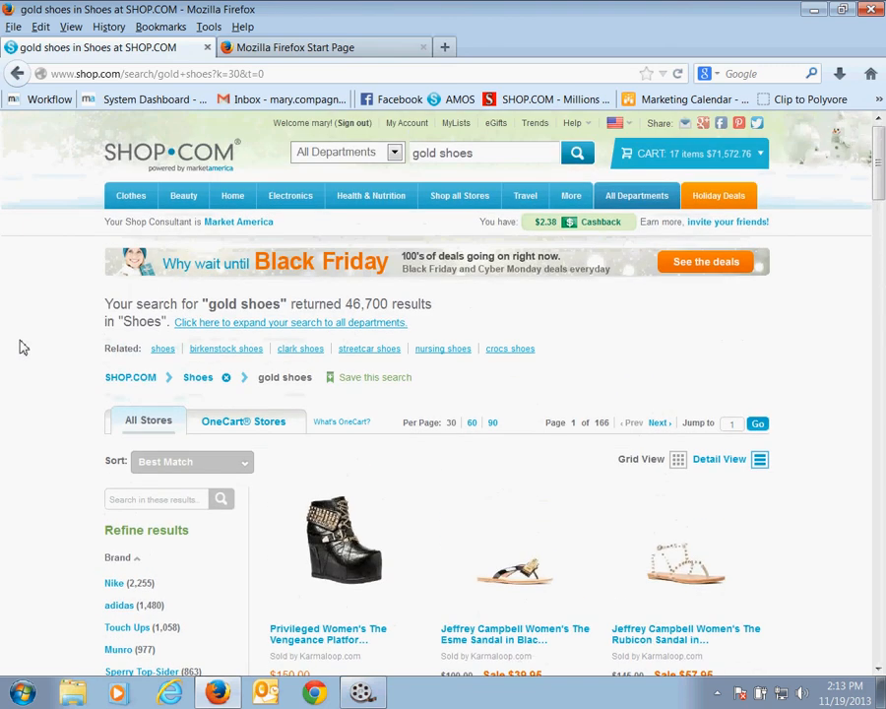
click(493, 156)
drag(494, 155, 409, 153)
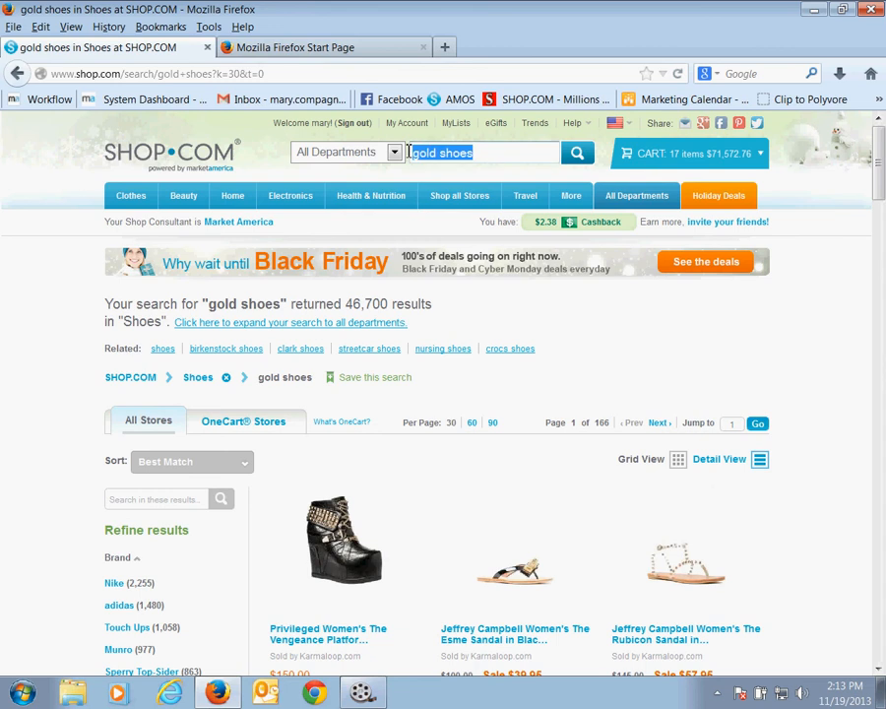
key(BackSpace)
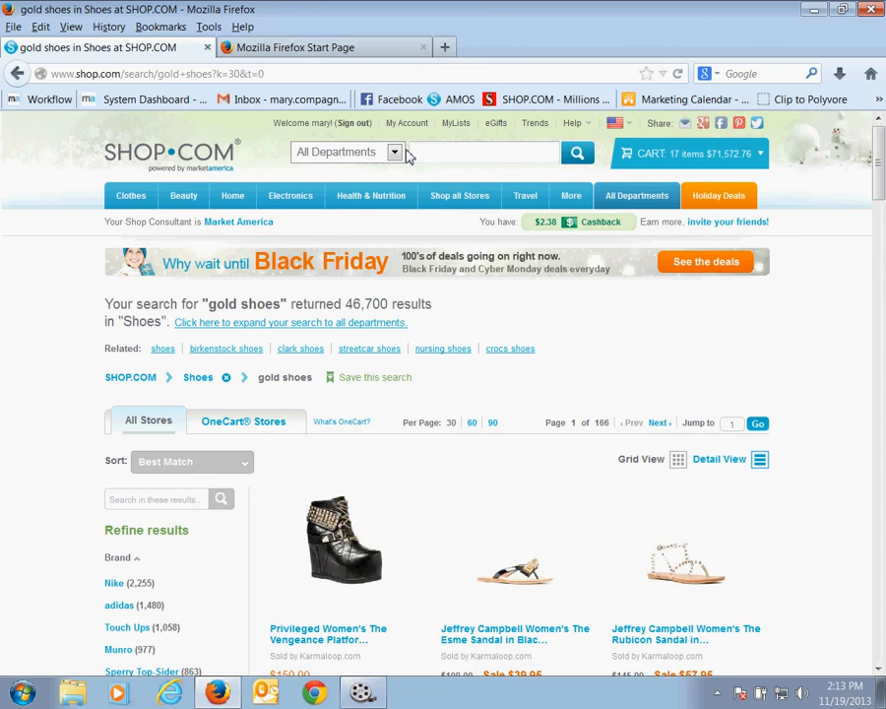
text(gol)
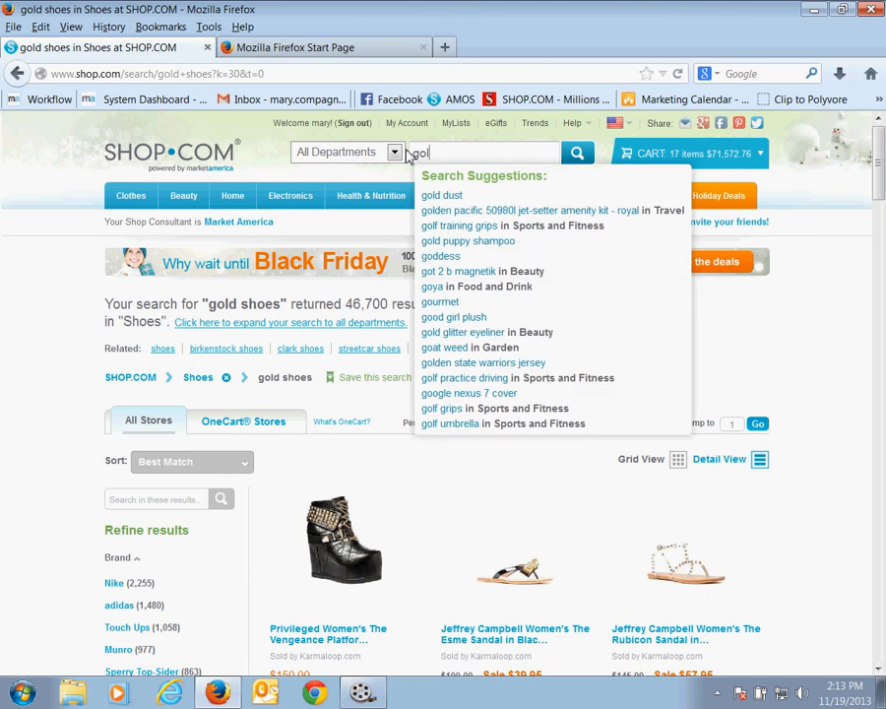
text(d earr)
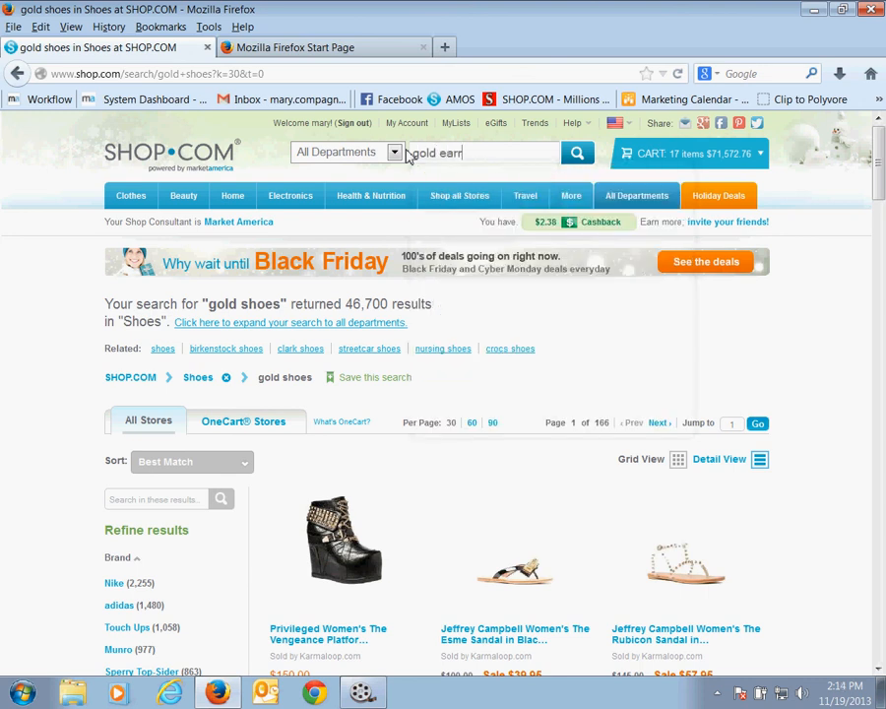
text(ings)
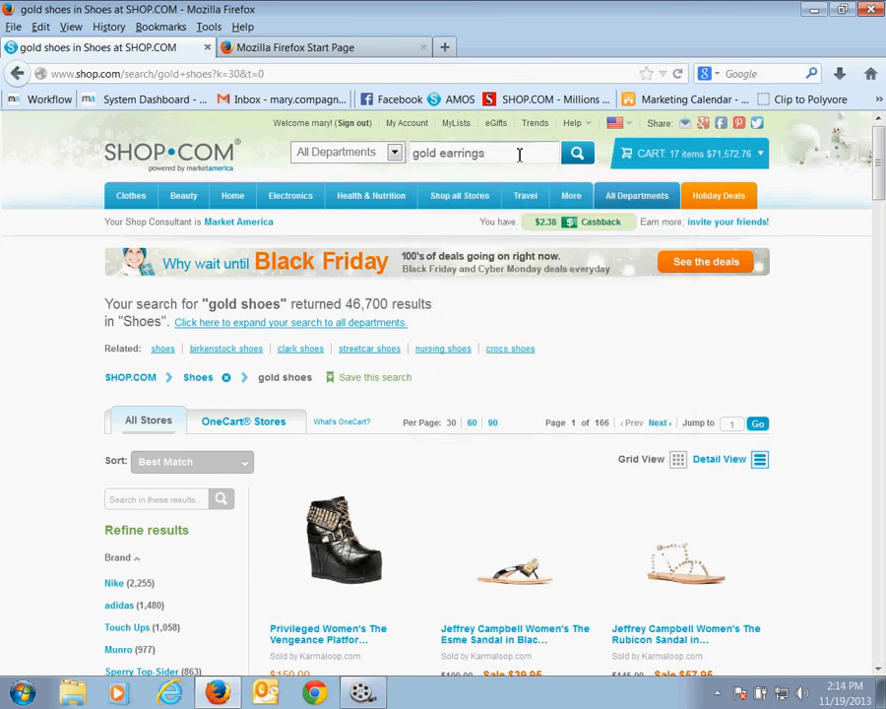
click(577, 153)
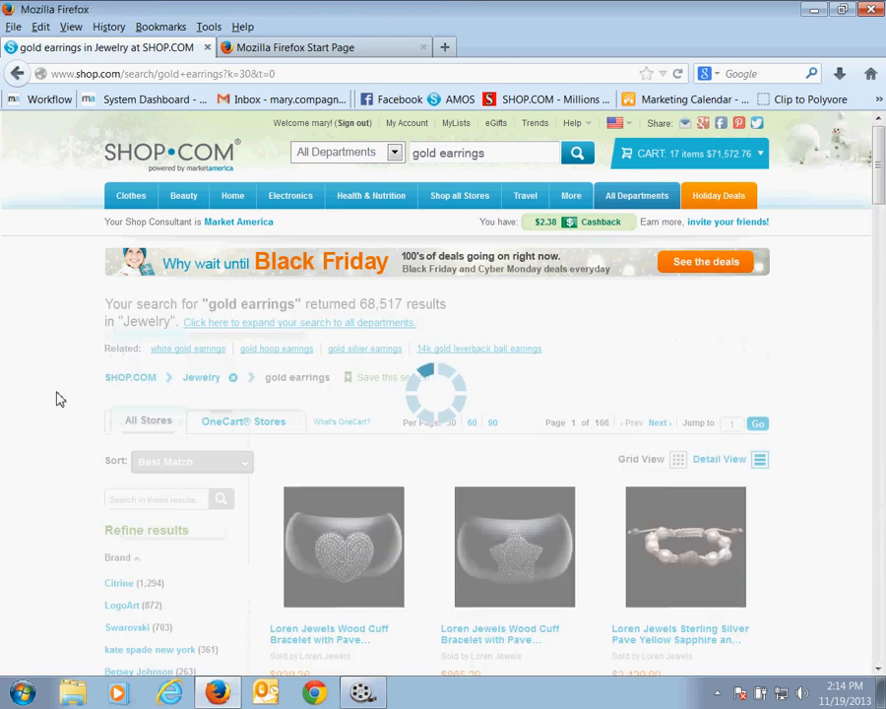
- Add the 10k Gold Polished Door Knocker Earrings to the existing Holiday Dress trend from their quick view, and close the quick view
scroll(57, 399, down, 5)
scroll(56, 399, down, 3)
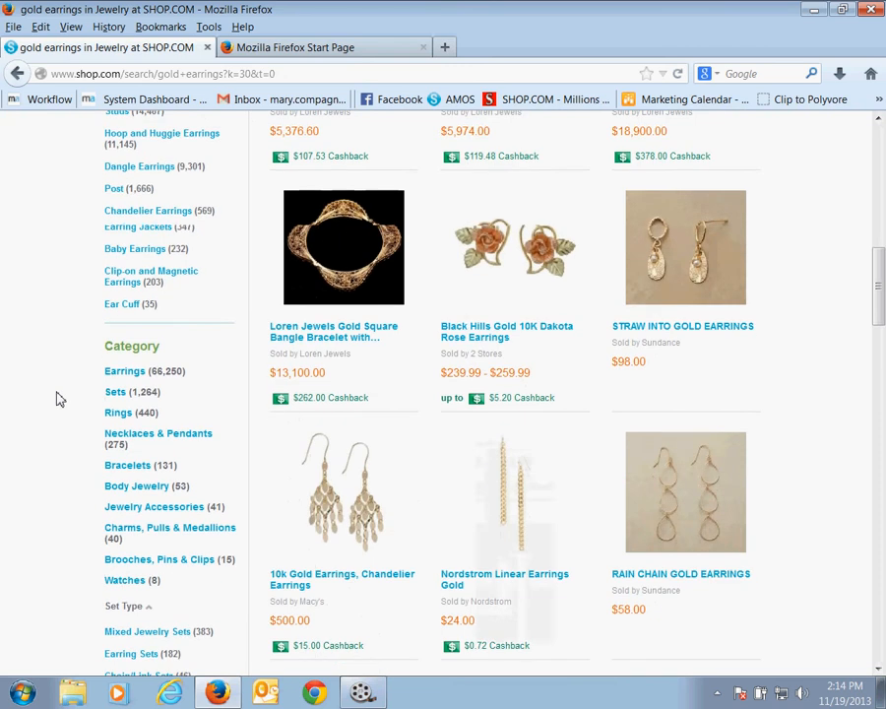
scroll(56, 399, down, 2)
scroll(56, 398, down, 2)
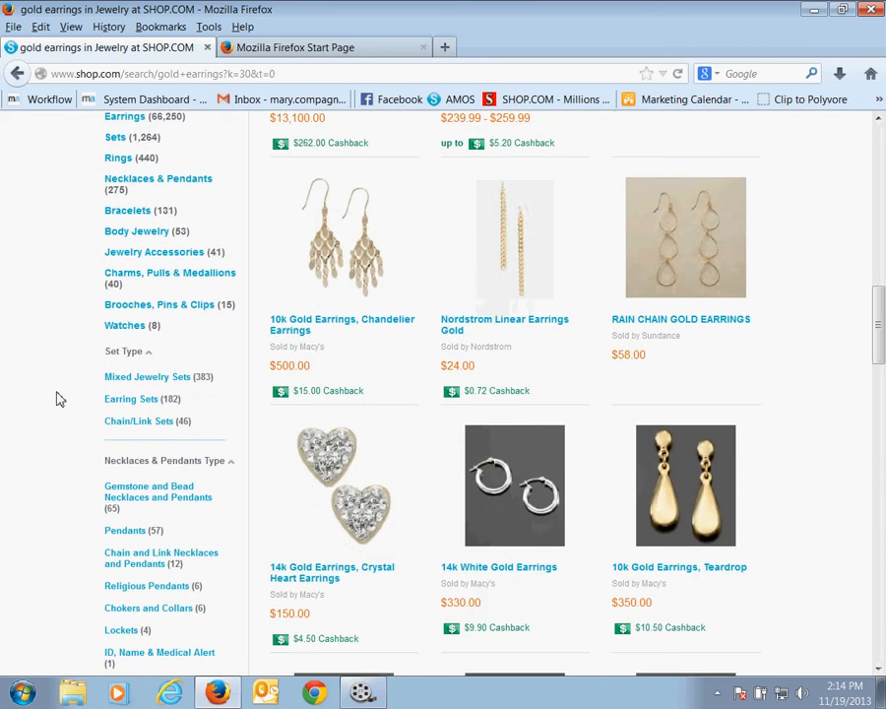
scroll(56, 399, down, 5)
scroll(56, 399, down, 3)
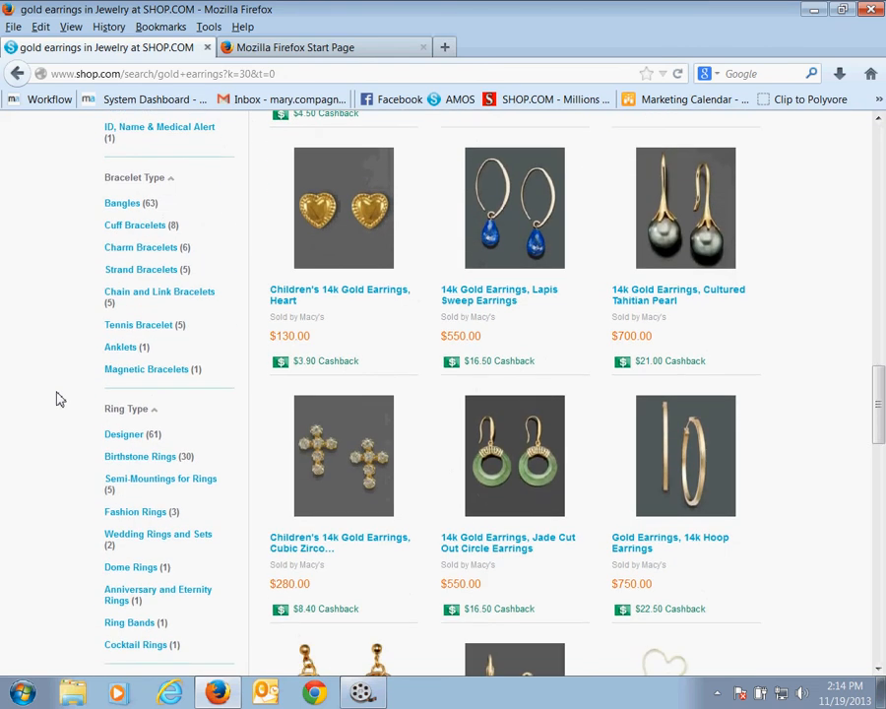
scroll(56, 399, down, 1)
scroll(56, 399, down, 1)
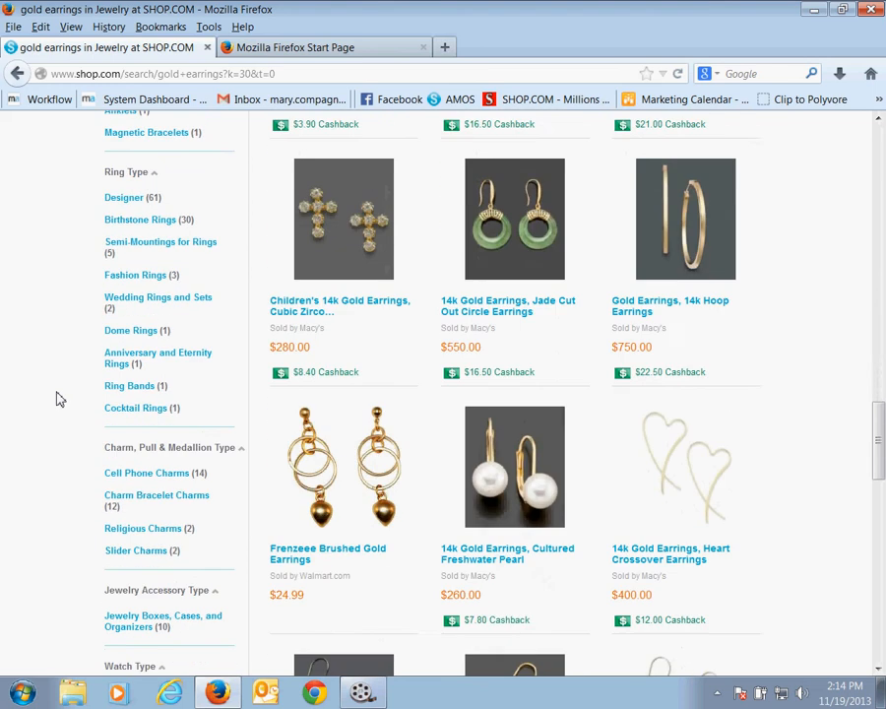
scroll(56, 398, down, 1)
scroll(56, 399, down, 3)
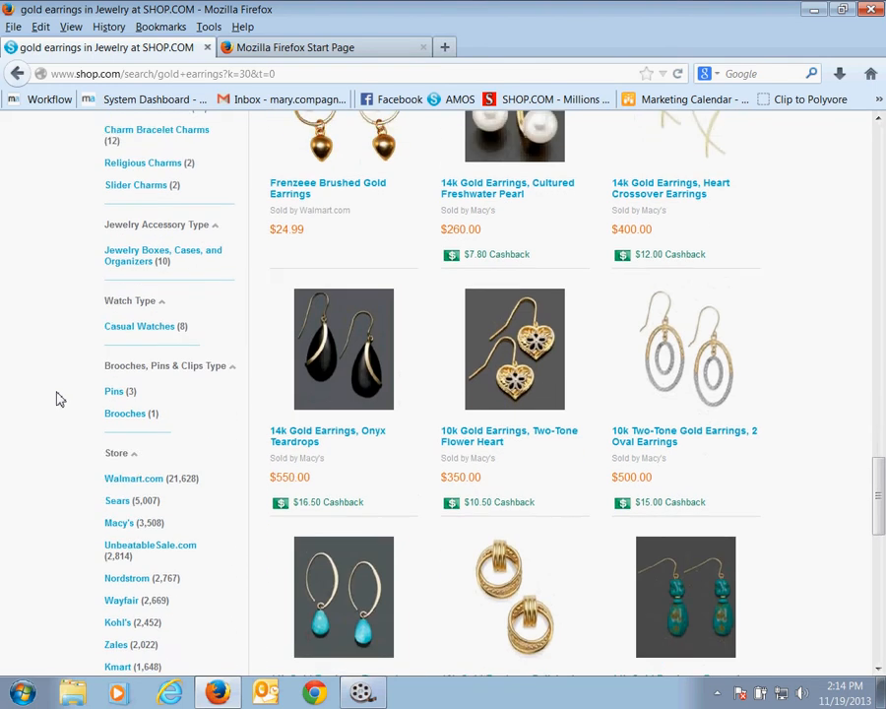
scroll(57, 397, down, 2)
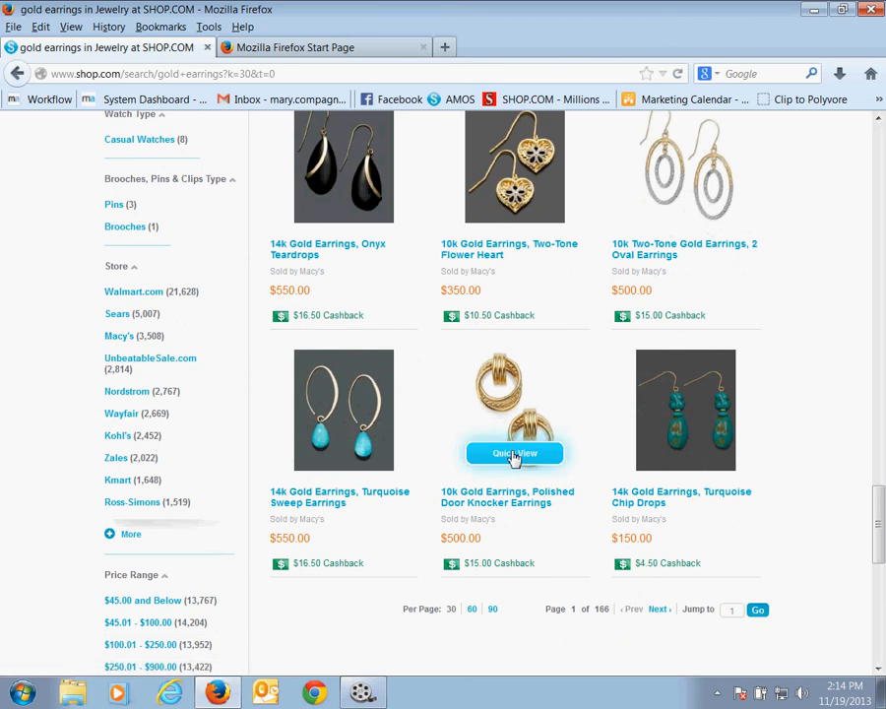
click(513, 455)
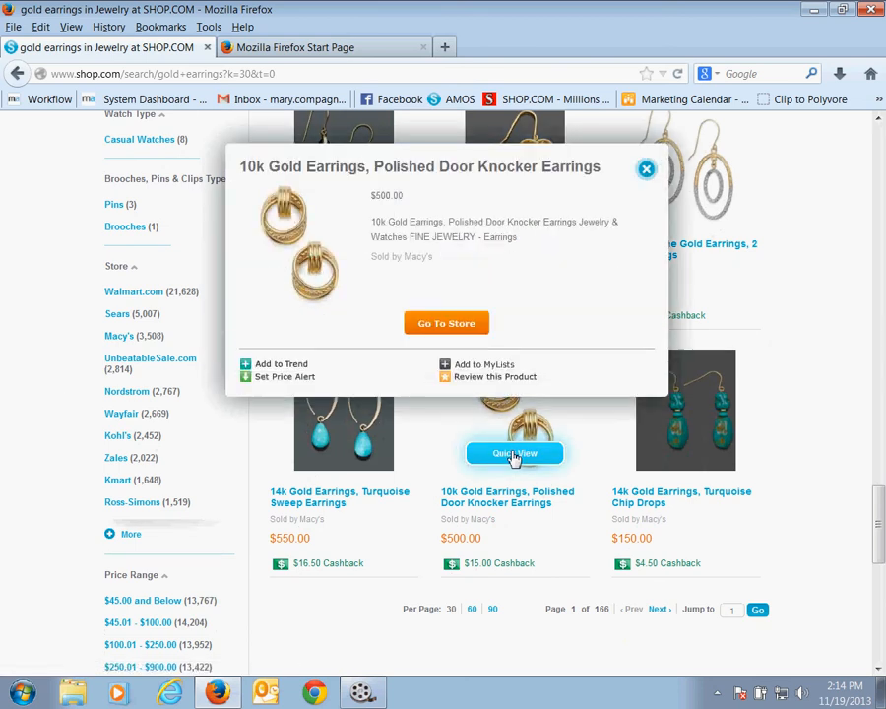
click(288, 366)
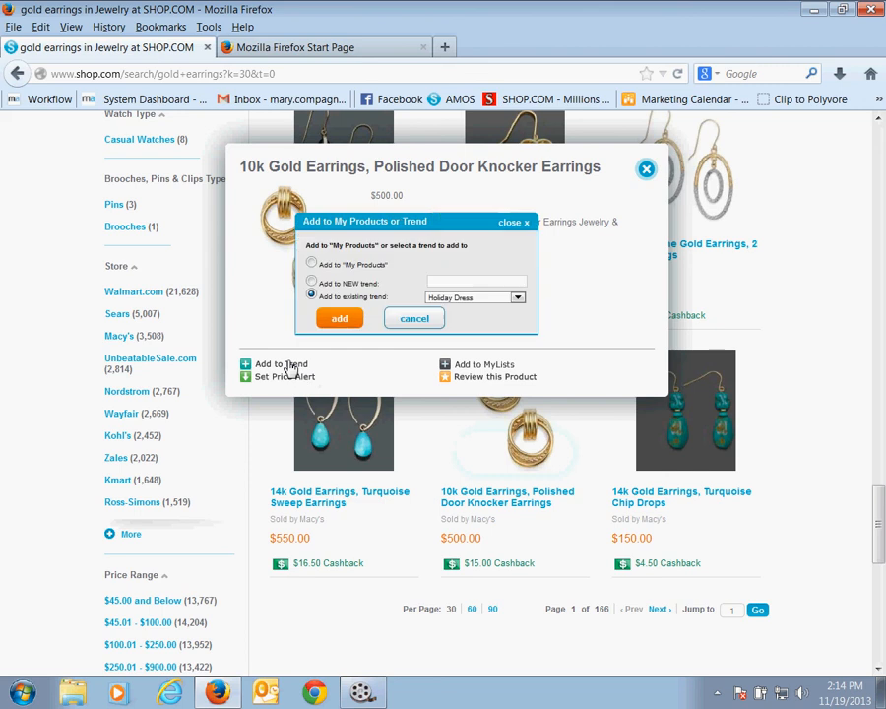
click(339, 320)
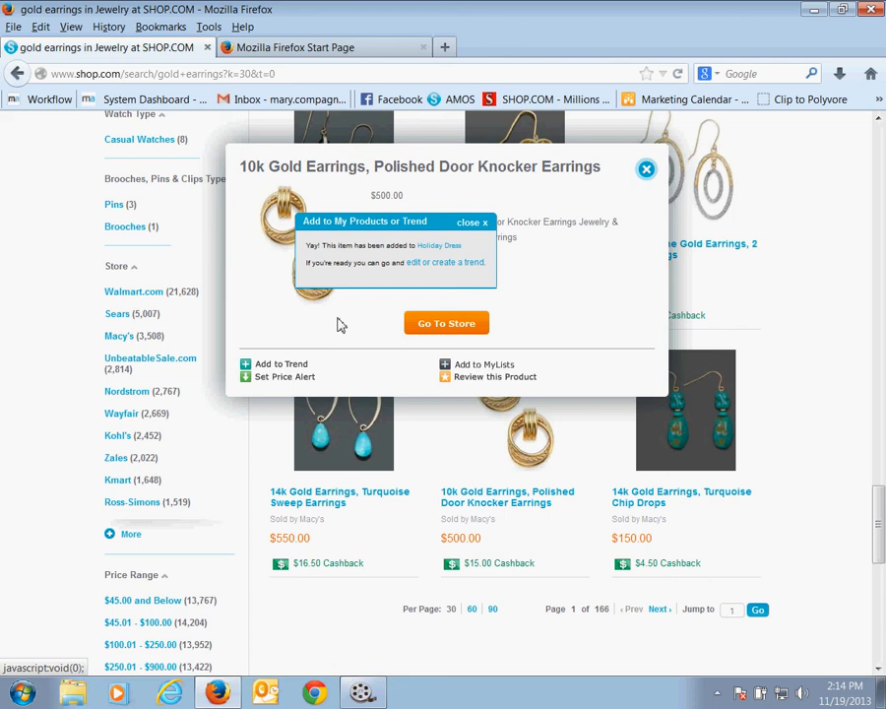
click(476, 223)
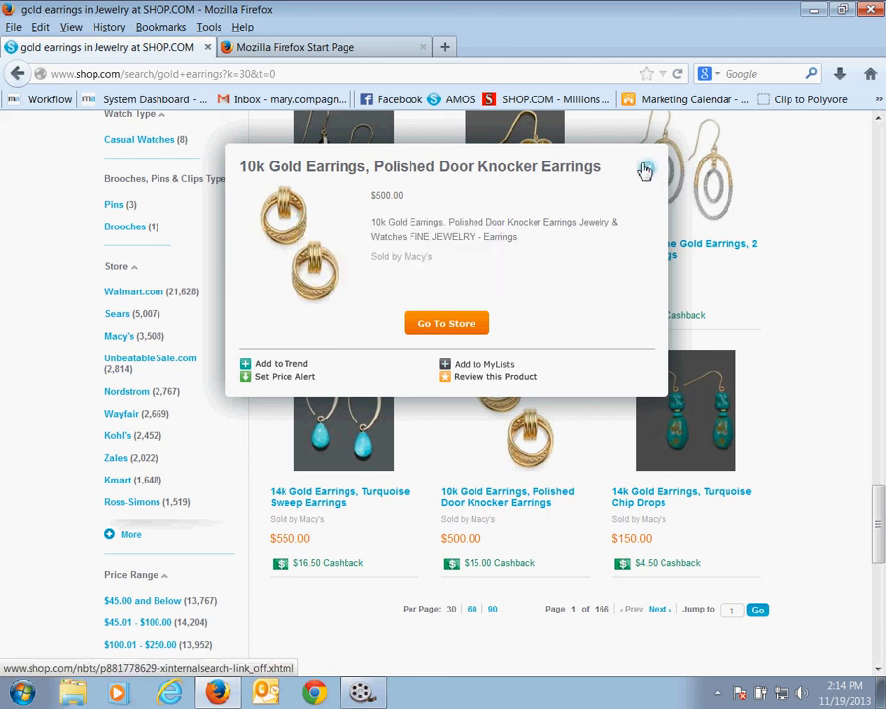
click(646, 168)
- Replace the earrings search with a search of all departments for "motives"
scroll(296, 239, up, 3)
scroll(296, 239, up, 15)
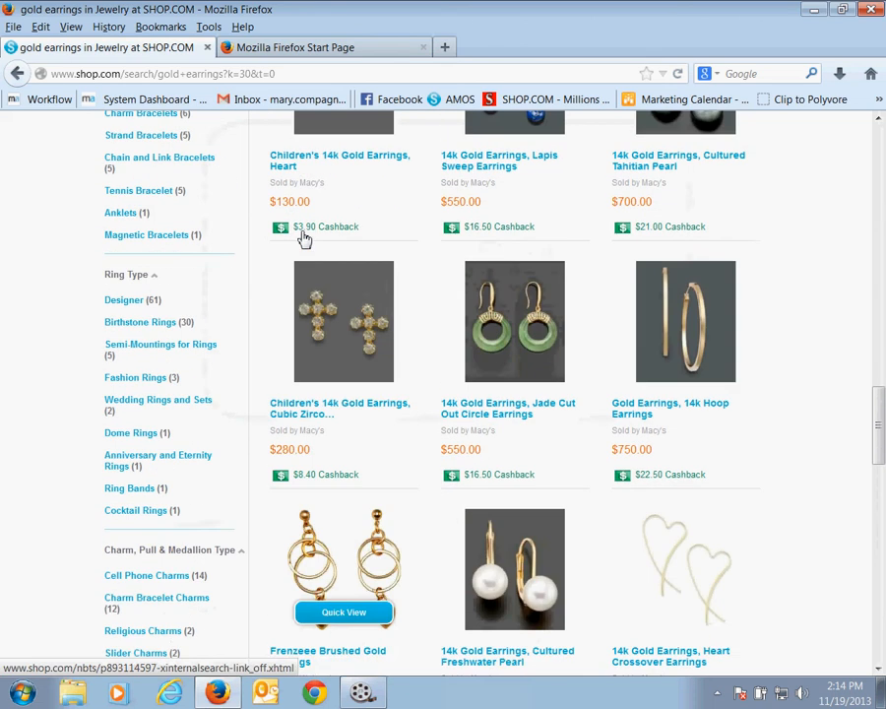
scroll(303, 233, up, 10)
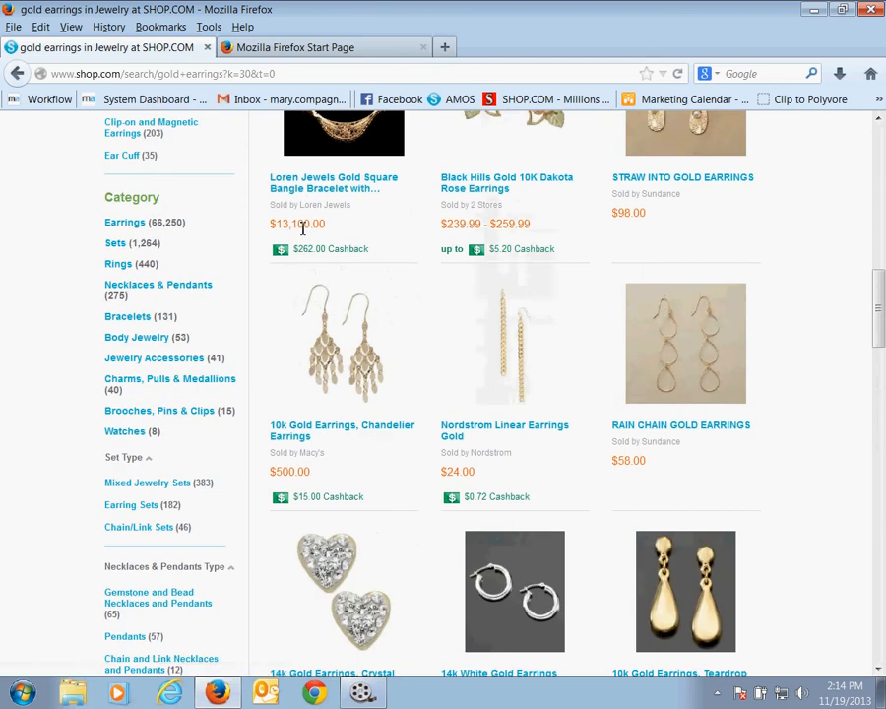
scroll(304, 233, up, 9)
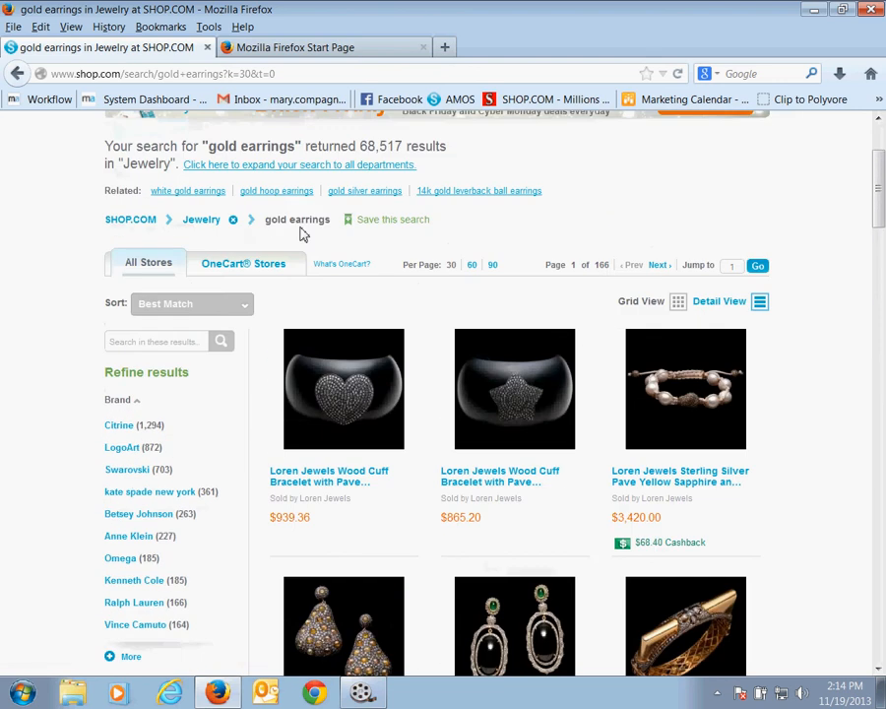
drag(496, 157, 378, 156)
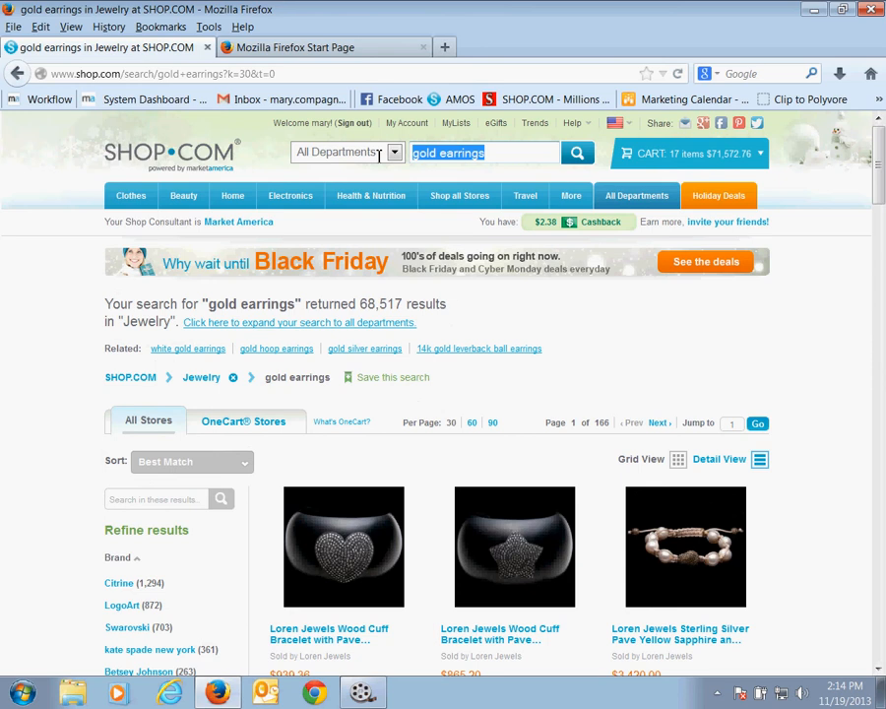
key(BackSpace)
text(motives)
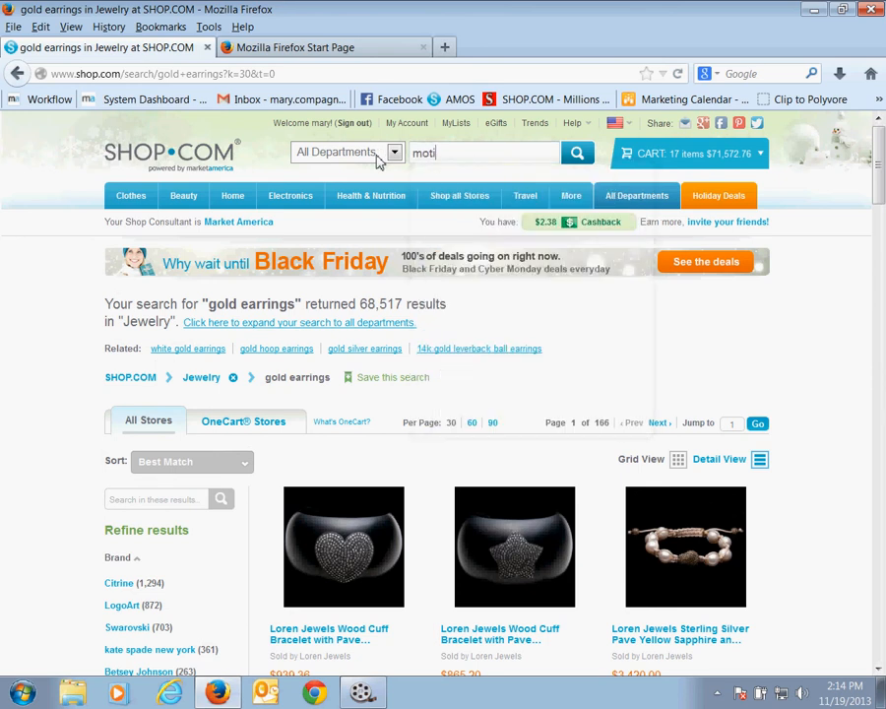
click(576, 155)
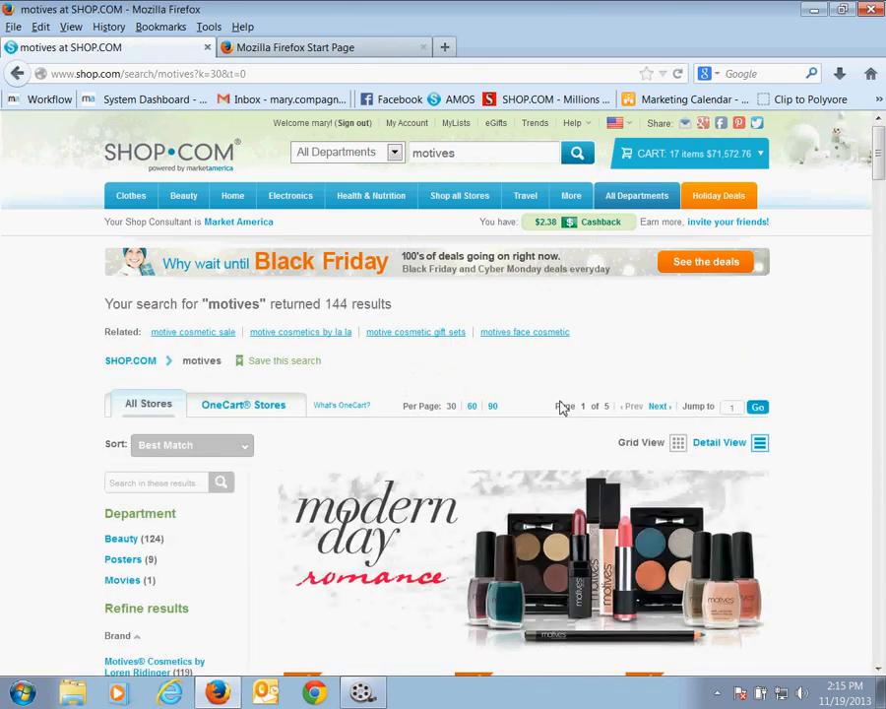
- Add the Motives for La La Secret Fantasies Palette to the existing Holiday Dress trend from its quick view, and close the quick view
scroll(538, 411, down, 5)
scroll(539, 411, down, 4)
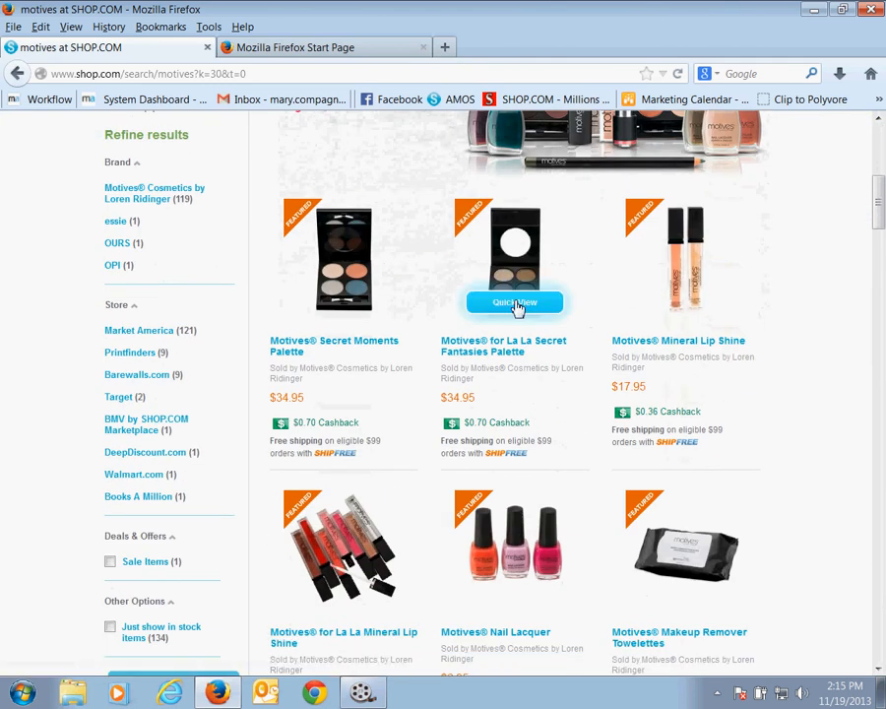
click(516, 305)
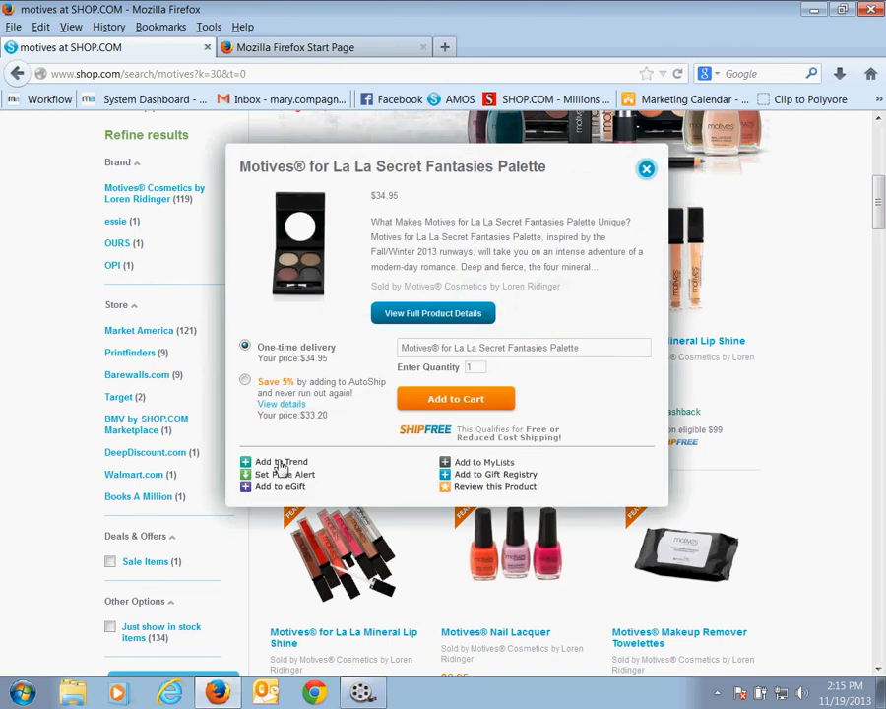
click(280, 463)
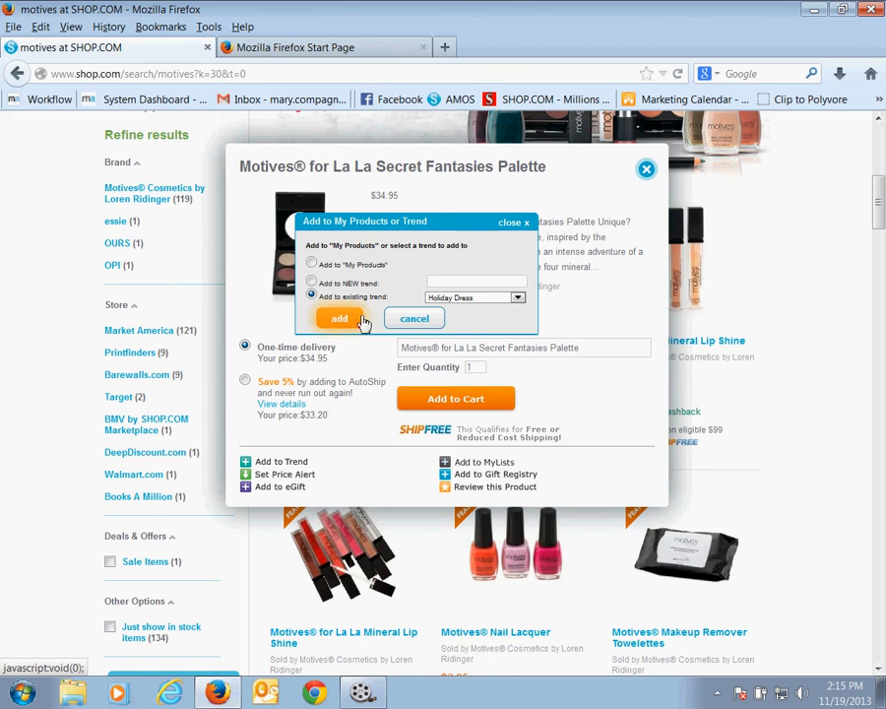
click(363, 320)
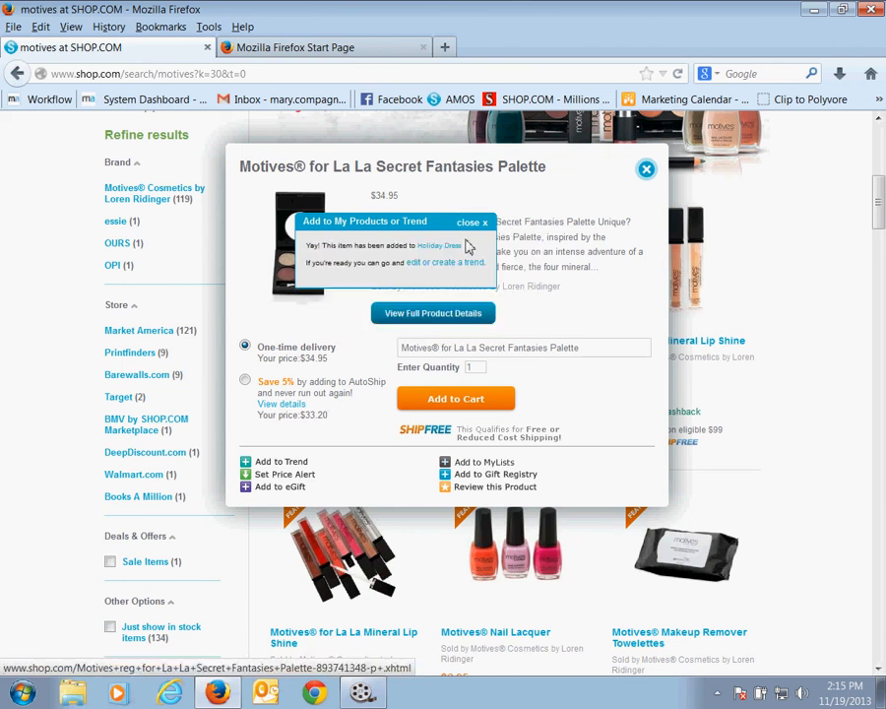
click(514, 222)
click(646, 170)
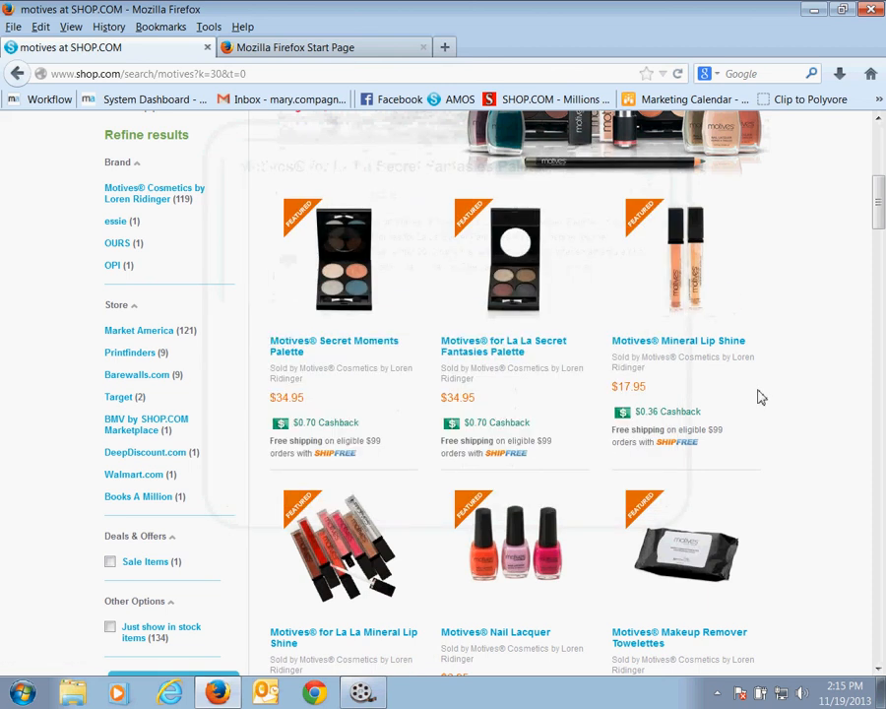
- Add the Motives Glitter Eyeliner to the existing Holiday Dress trend from its quick view
scroll(756, 394, down, 4)
scroll(756, 395, down, 8)
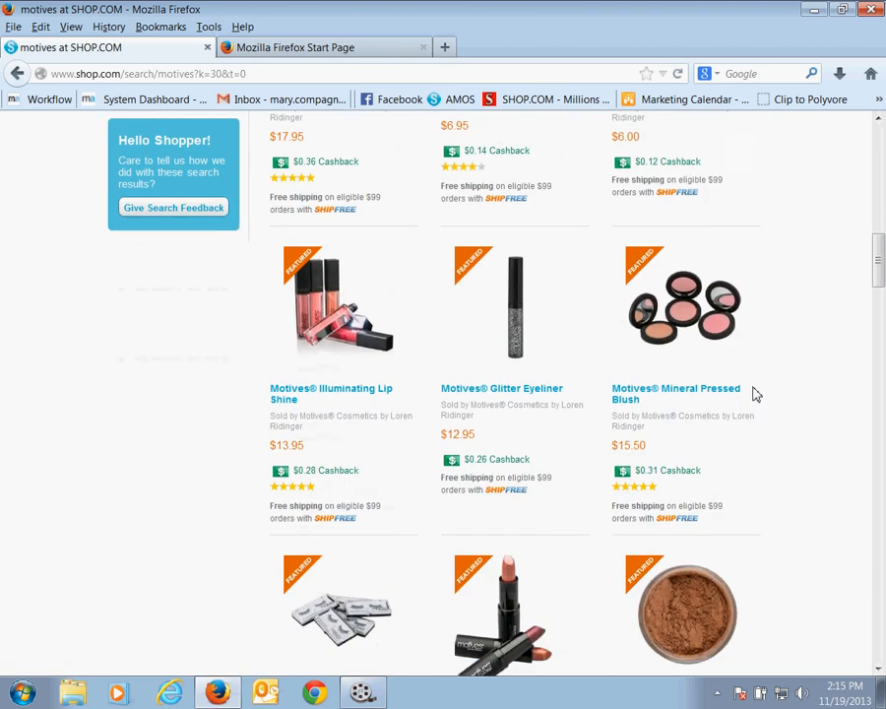
scroll(752, 392, up, 1)
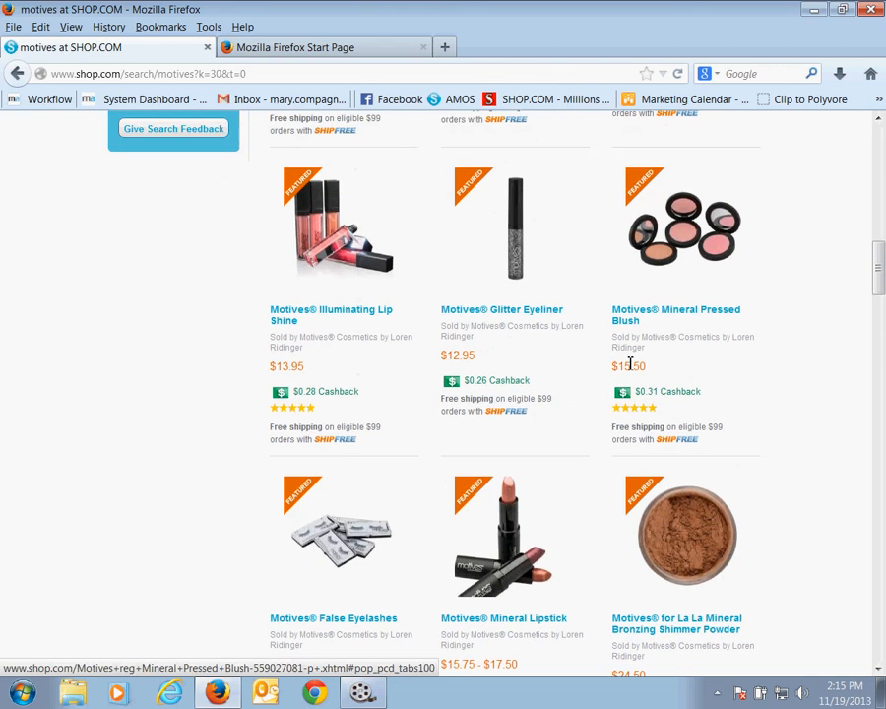
click(511, 274)
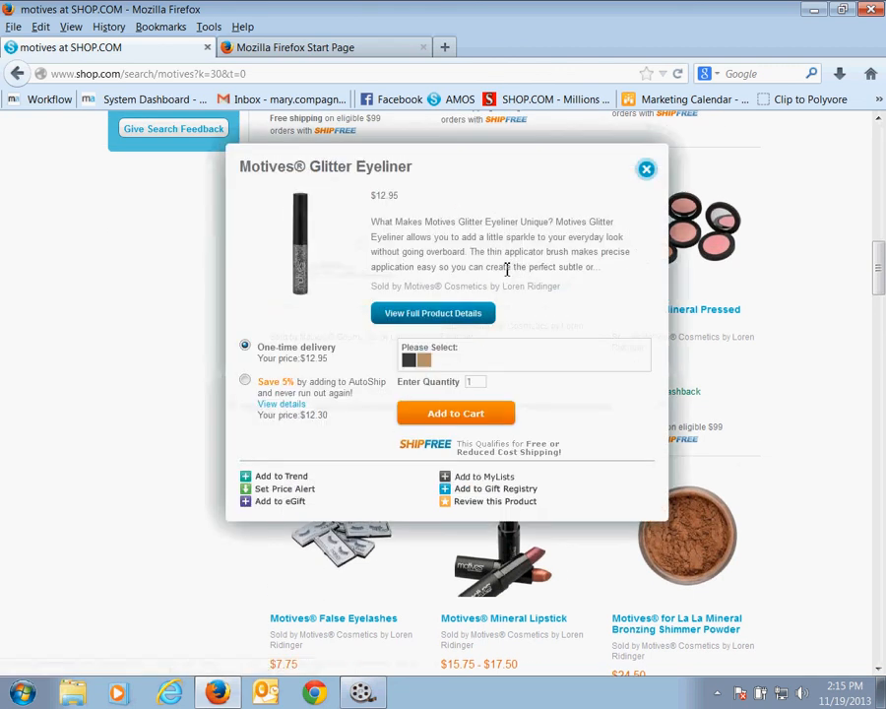
click(282, 477)
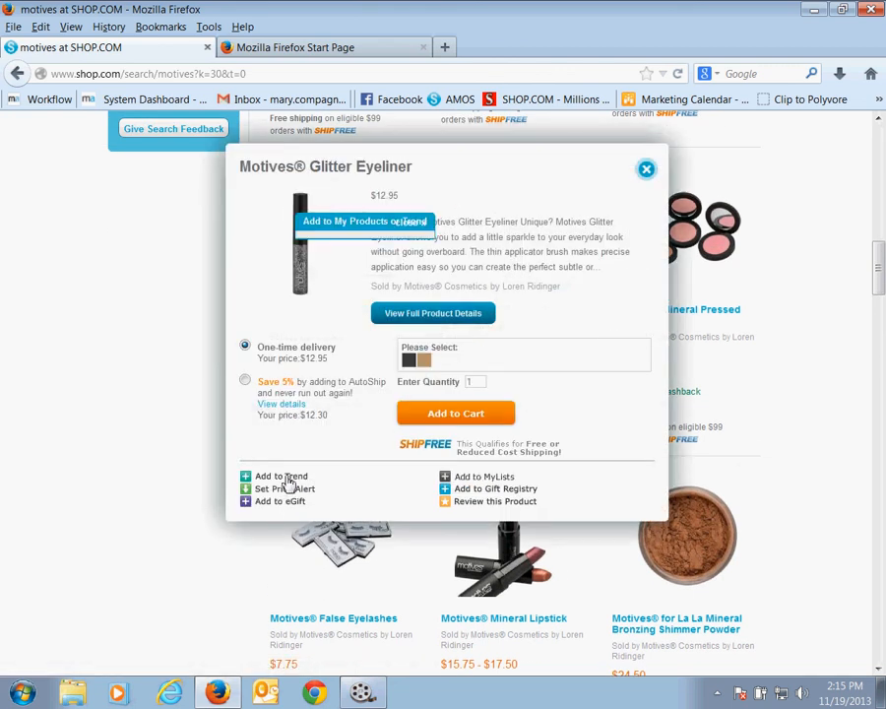
click(339, 321)
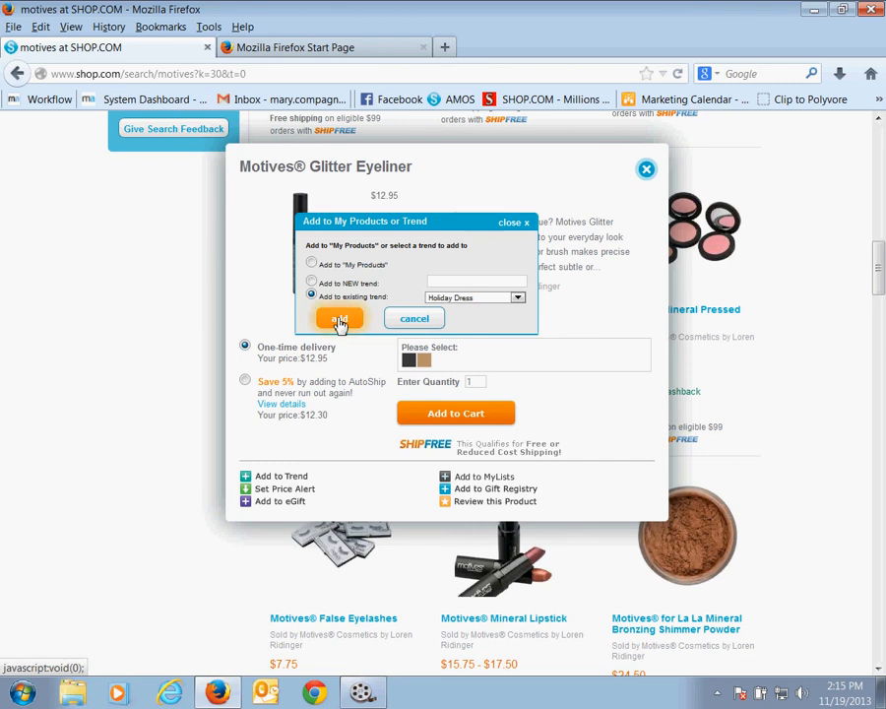
click(339, 321)
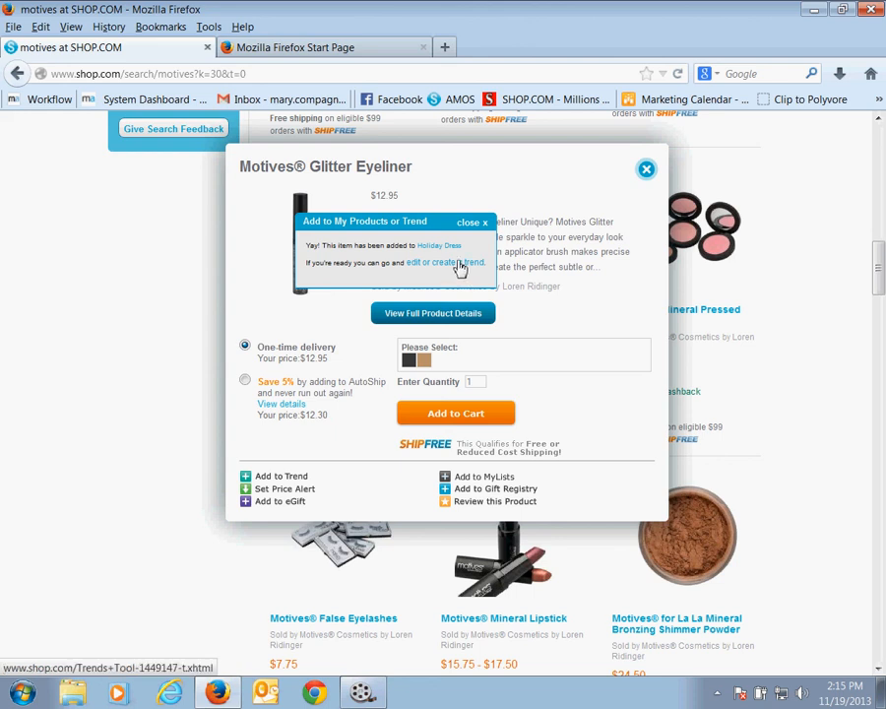
- Open the trend editor from the added-item confirmation and sign in with the account e-mail and saved account password
click(450, 264)
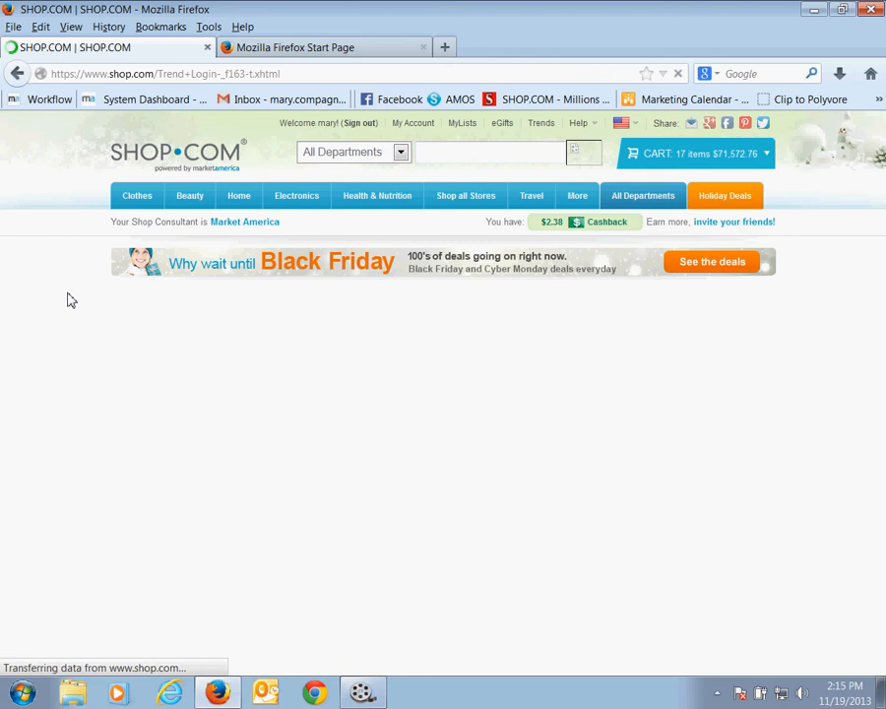
scroll(61, 434, down, 3)
click(176, 445)
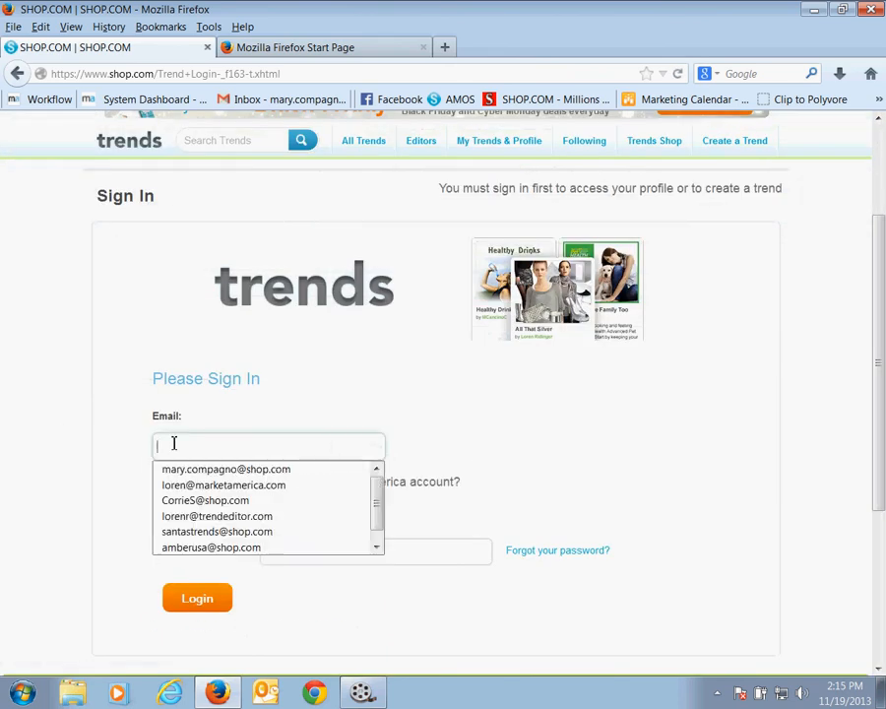
click(181, 473)
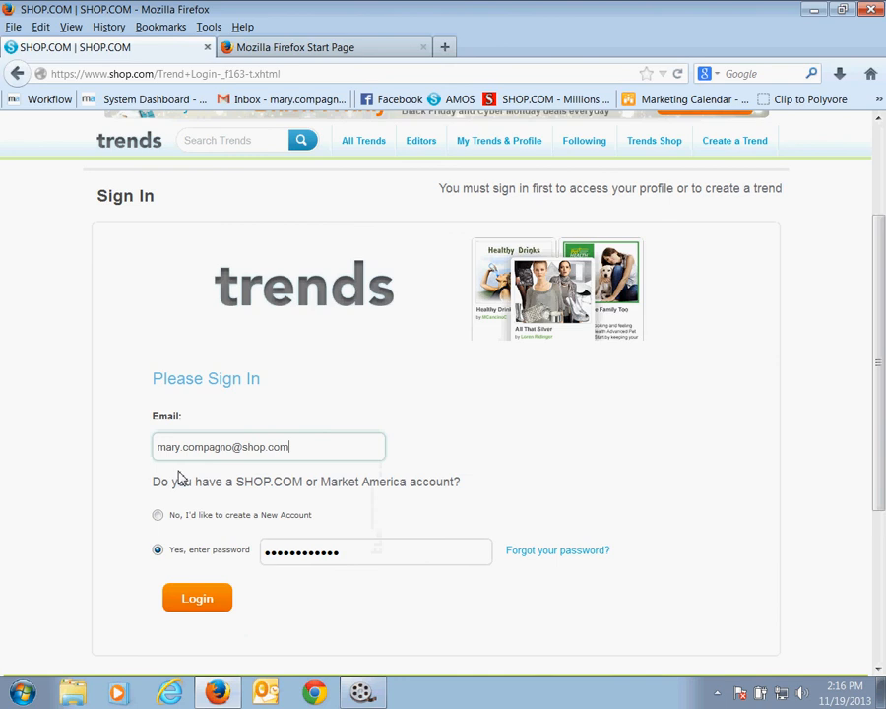
click(199, 601)
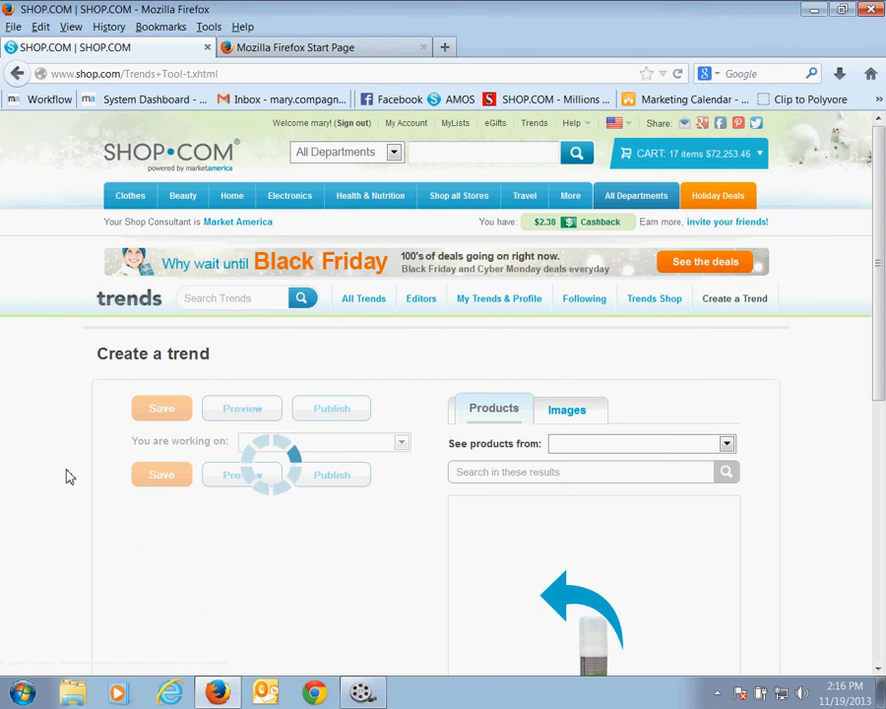
- Load the Holiday Dress trend for editing and show the products from the Holiday Dress list
scroll(65, 473, down, 2)
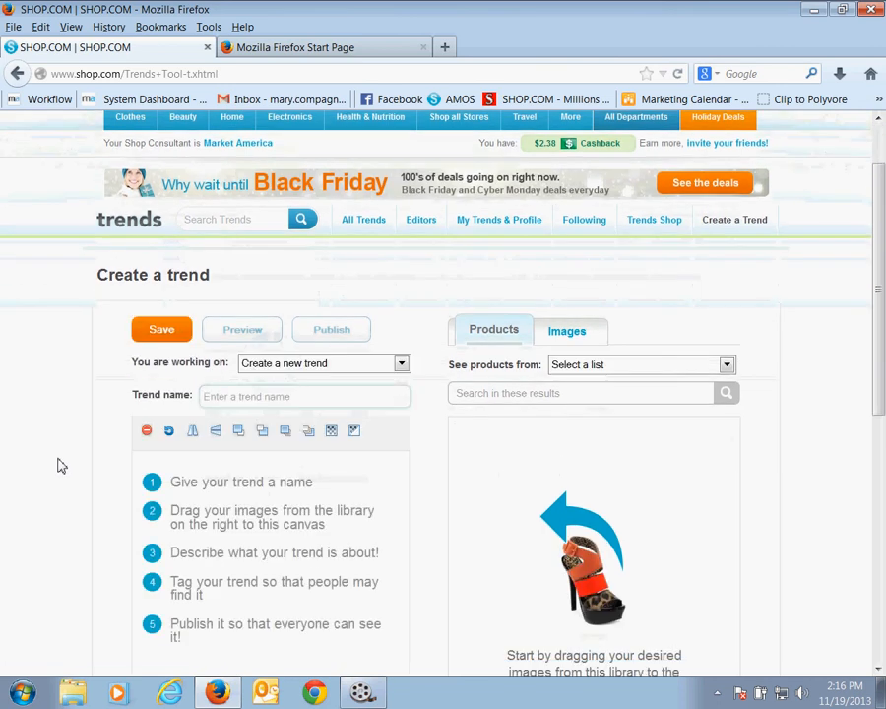
scroll(61, 465, down, 2)
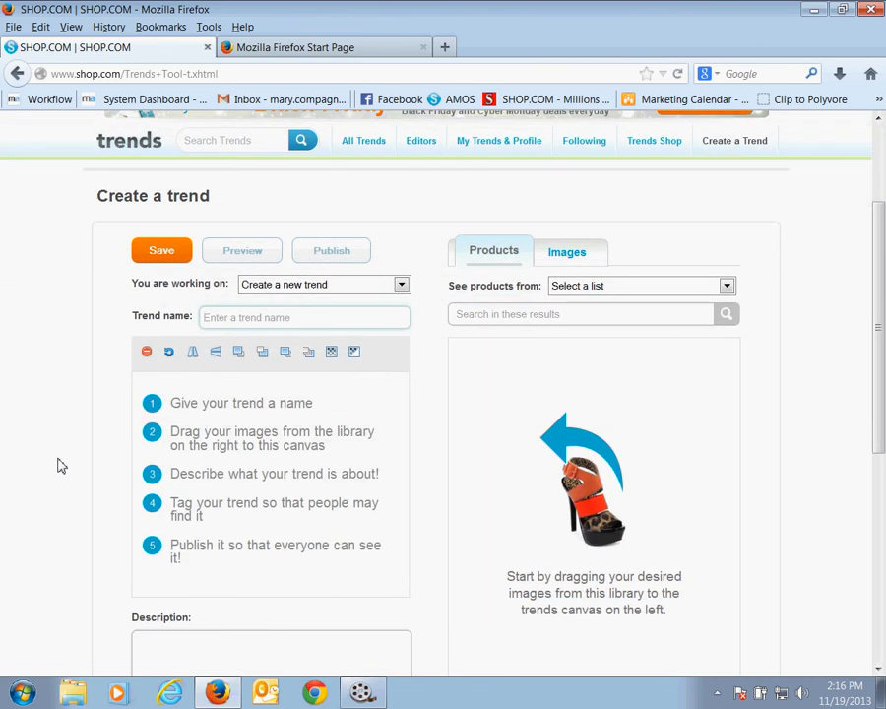
click(401, 284)
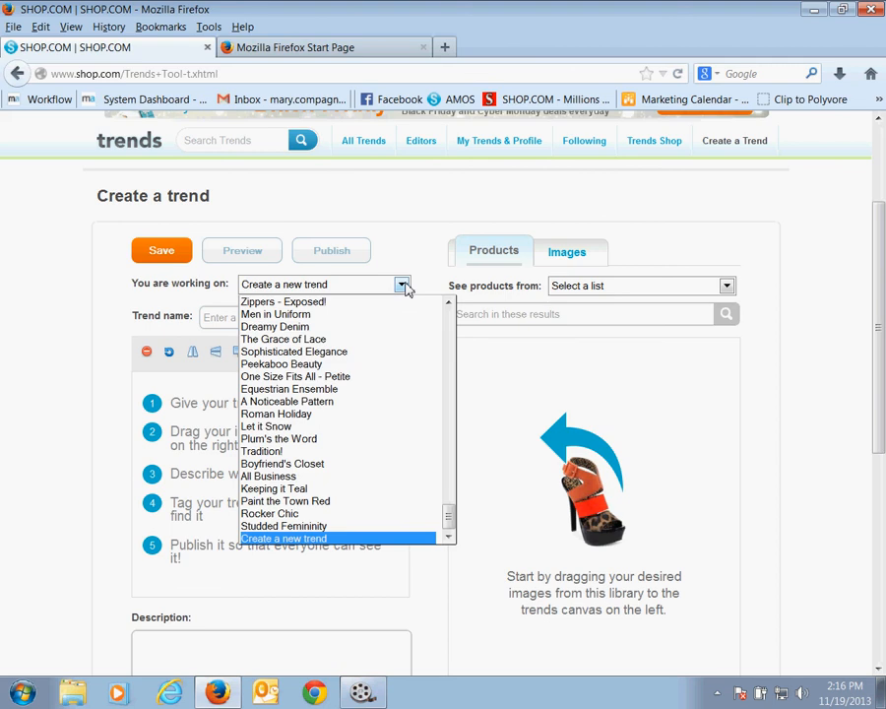
drag(448, 516, 449, 317)
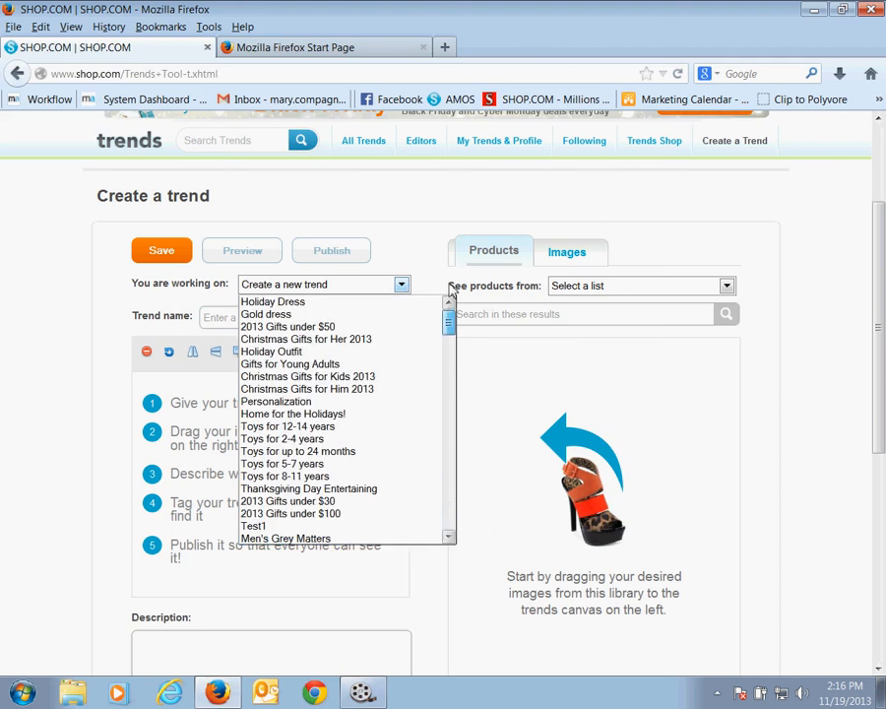
click(336, 305)
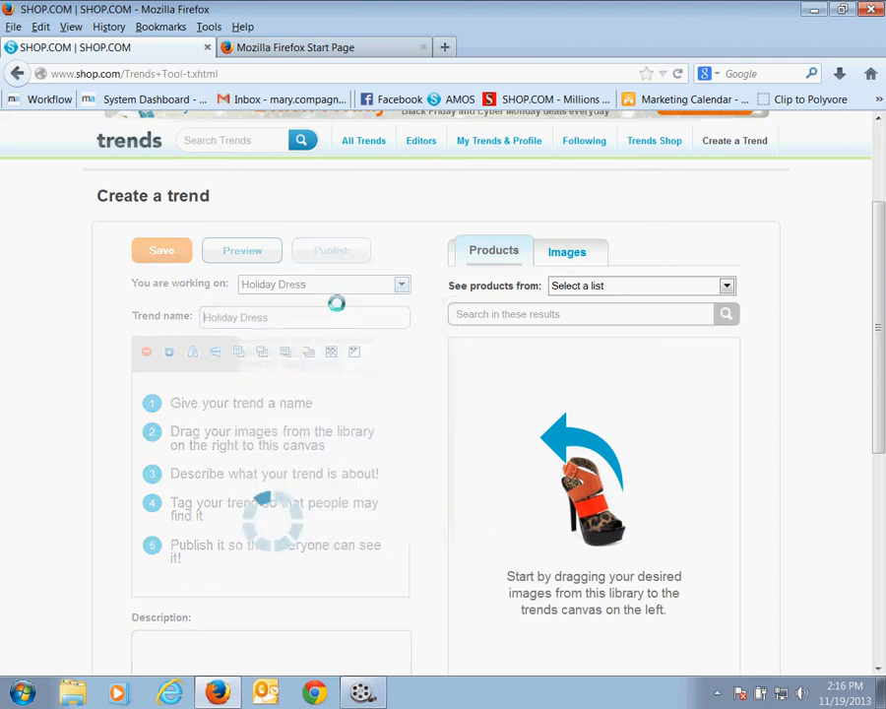
click(727, 286)
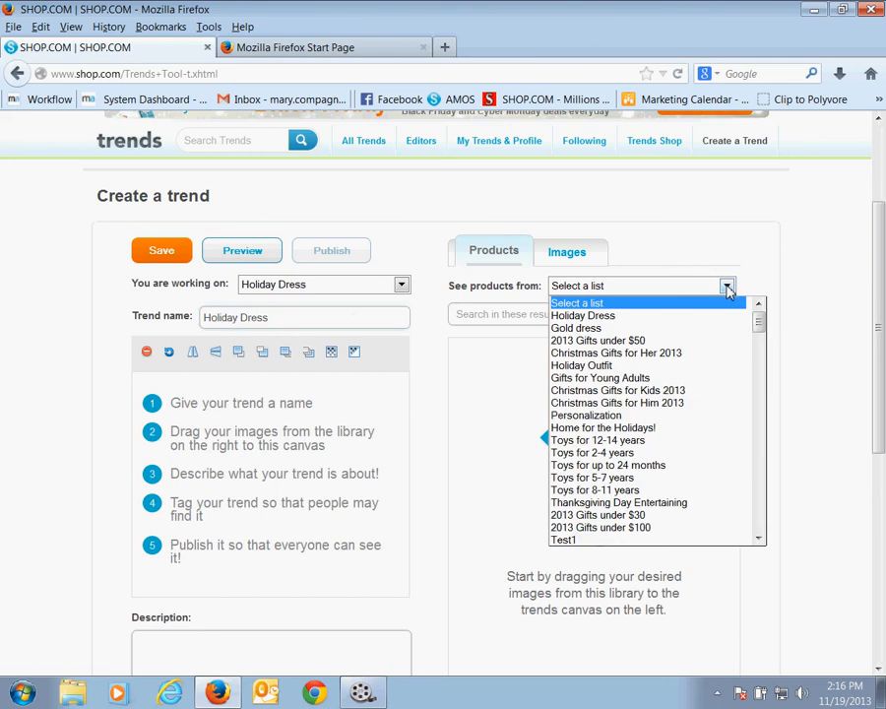
click(676, 318)
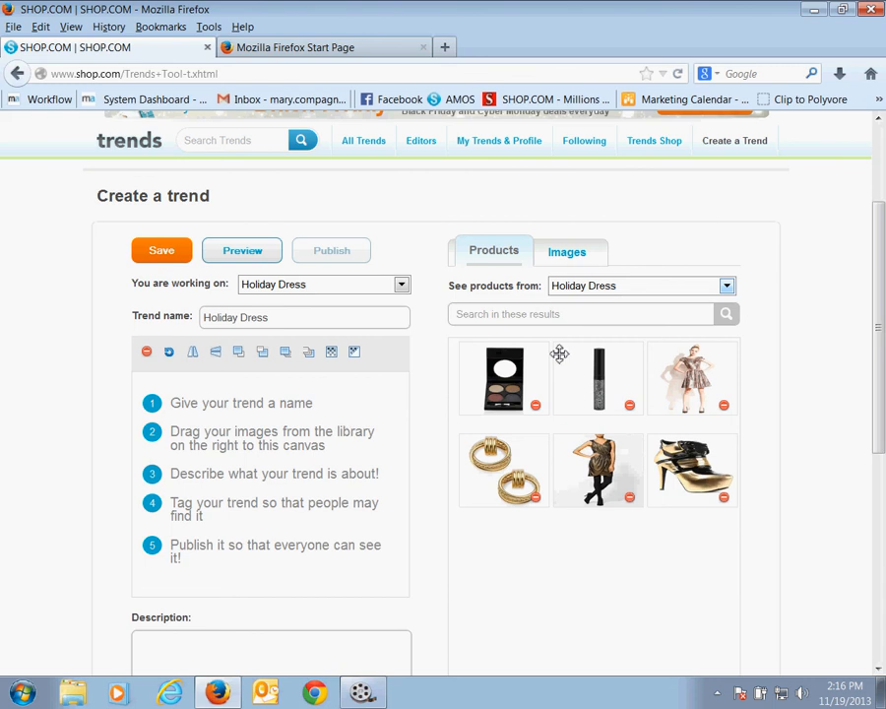
- Search the stock images for "frame"
click(573, 258)
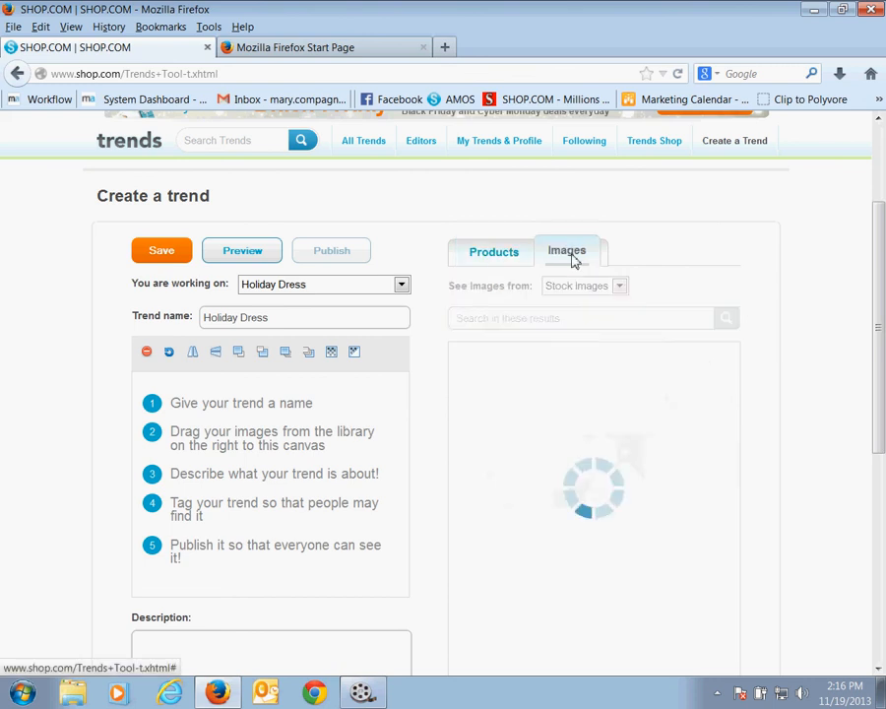
click(472, 320)
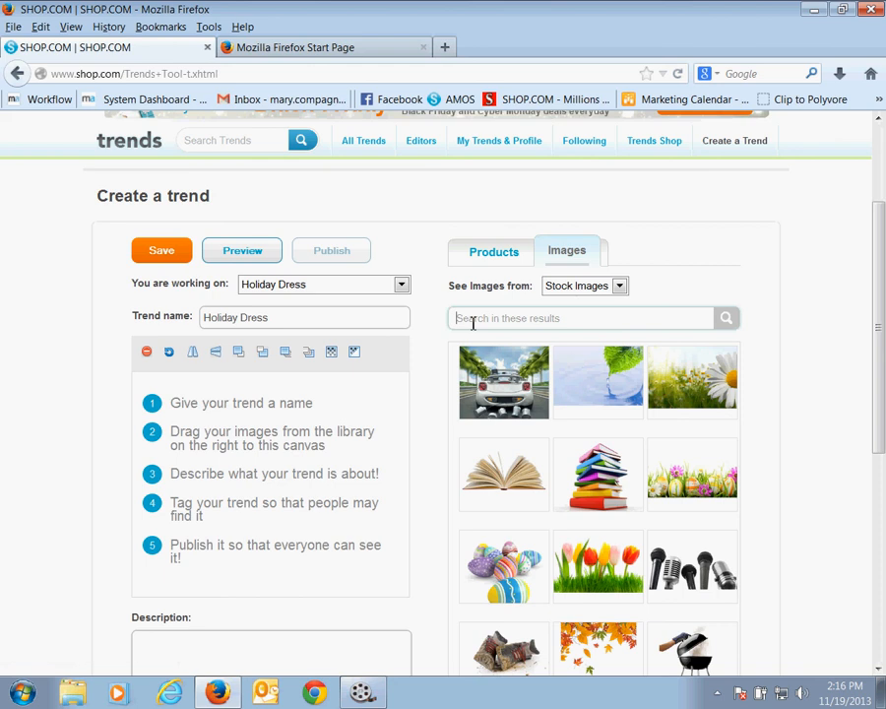
text(frame)
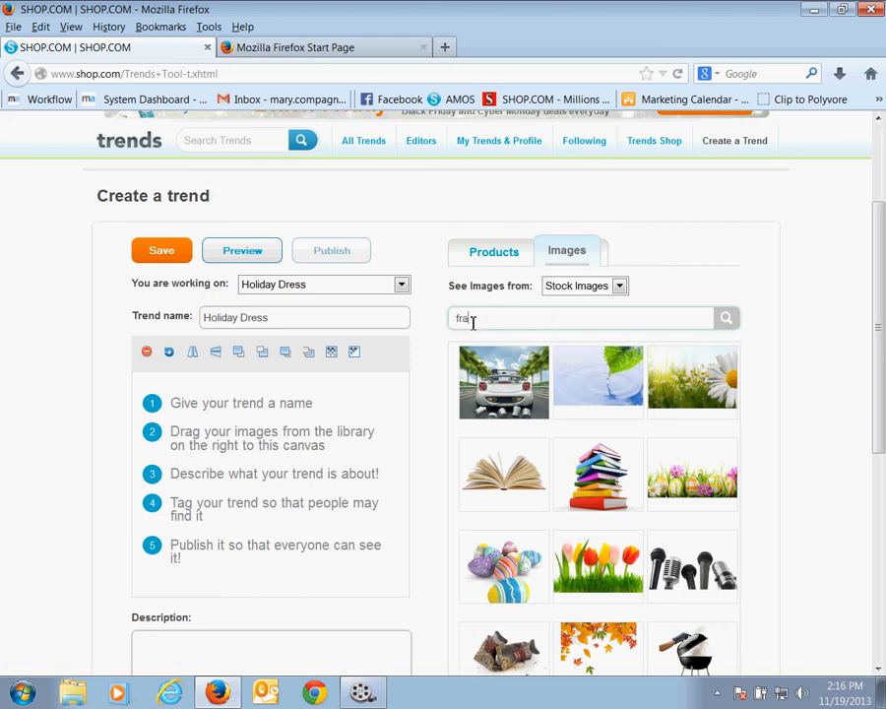
click(726, 319)
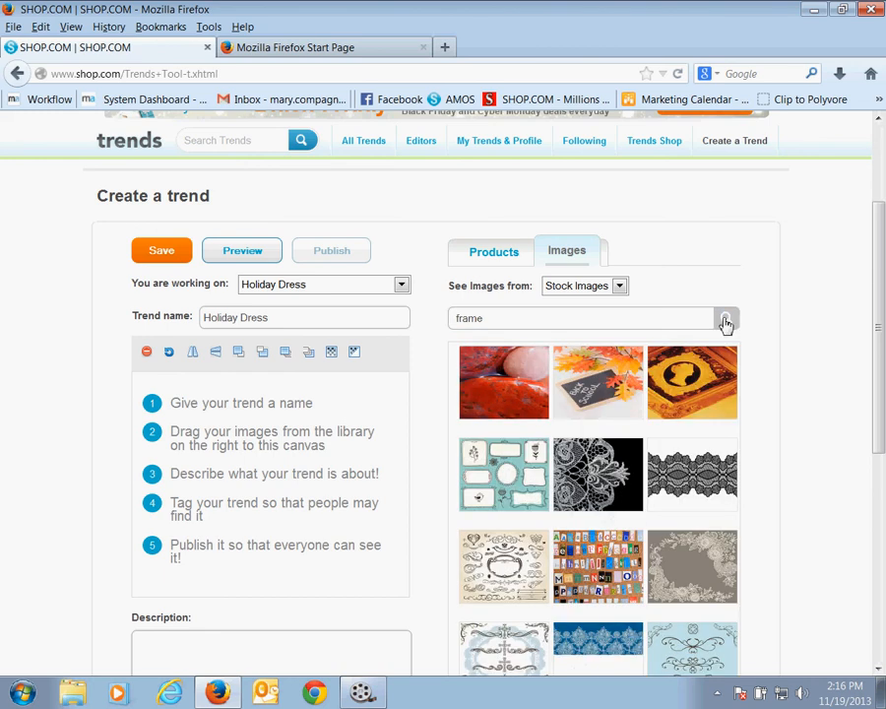
- Place the rectangular ornate gold frame from page 2 of the image results onto the trend canvas
scroll(776, 455, down, 3)
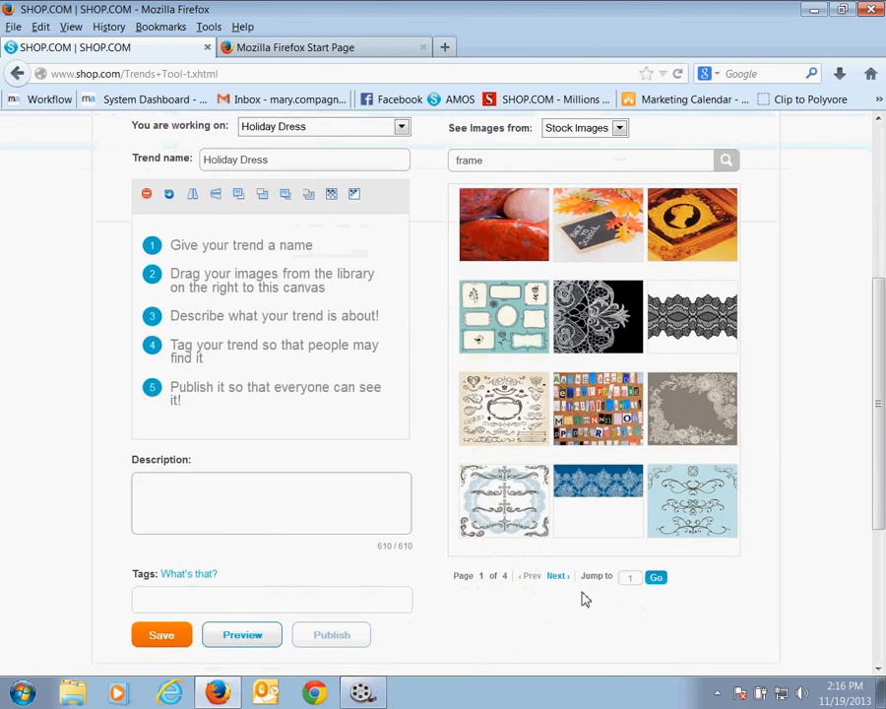
click(559, 577)
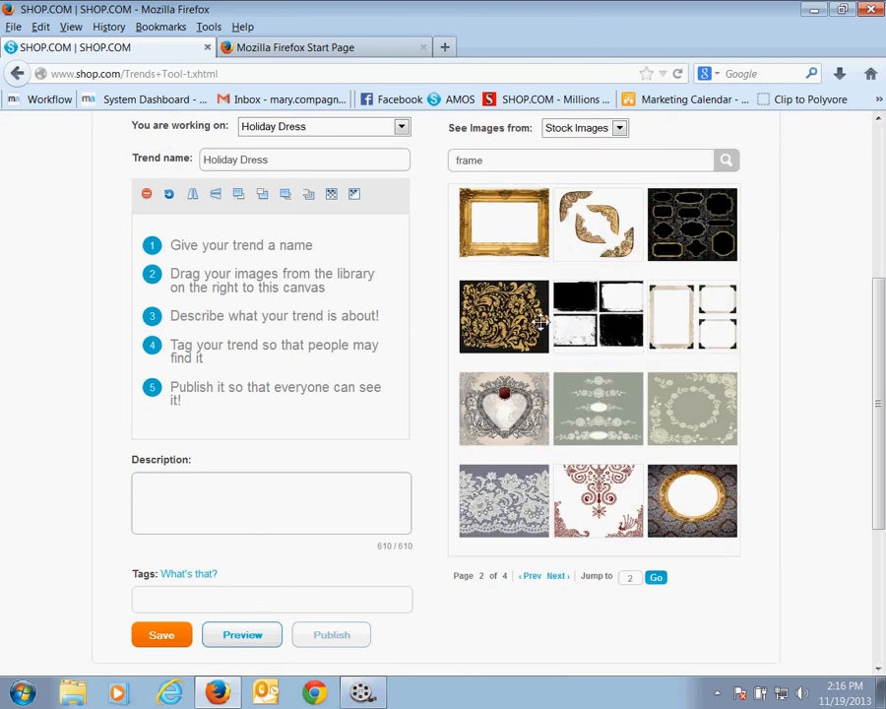
drag(510, 230, 187, 260)
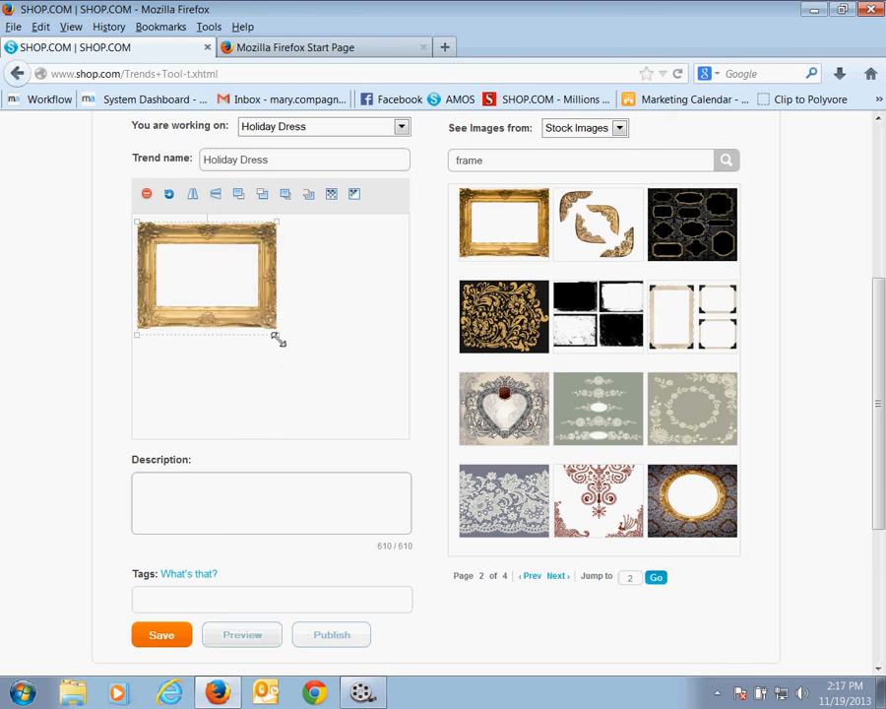
- Add the gold dress with black tights, the gold and black shoe and the gold earrings from the trend's products to the canvas
scroll(774, 220, up, 2)
click(506, 179)
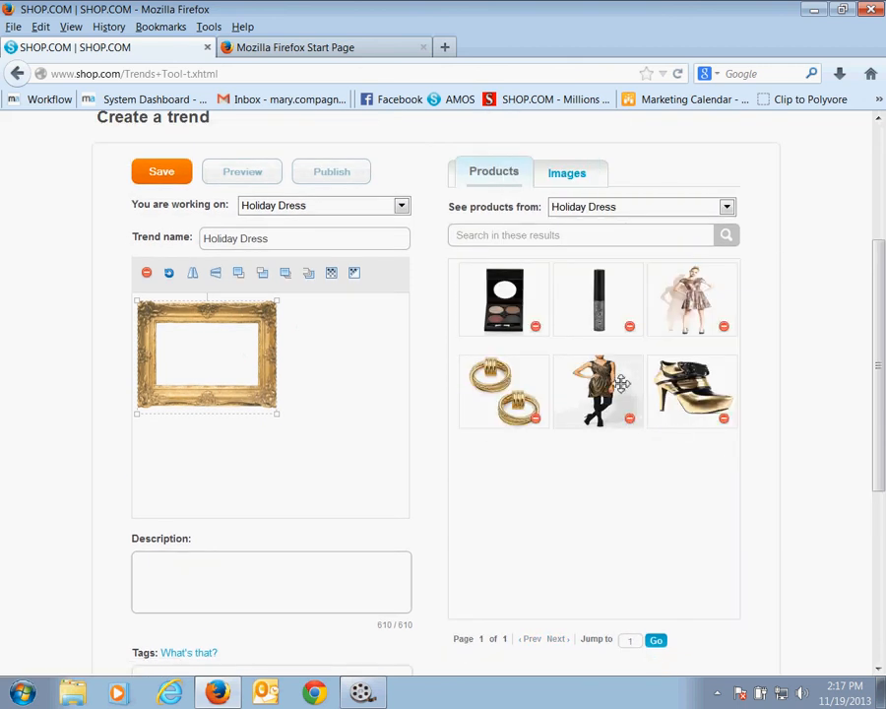
drag(610, 381, 210, 356)
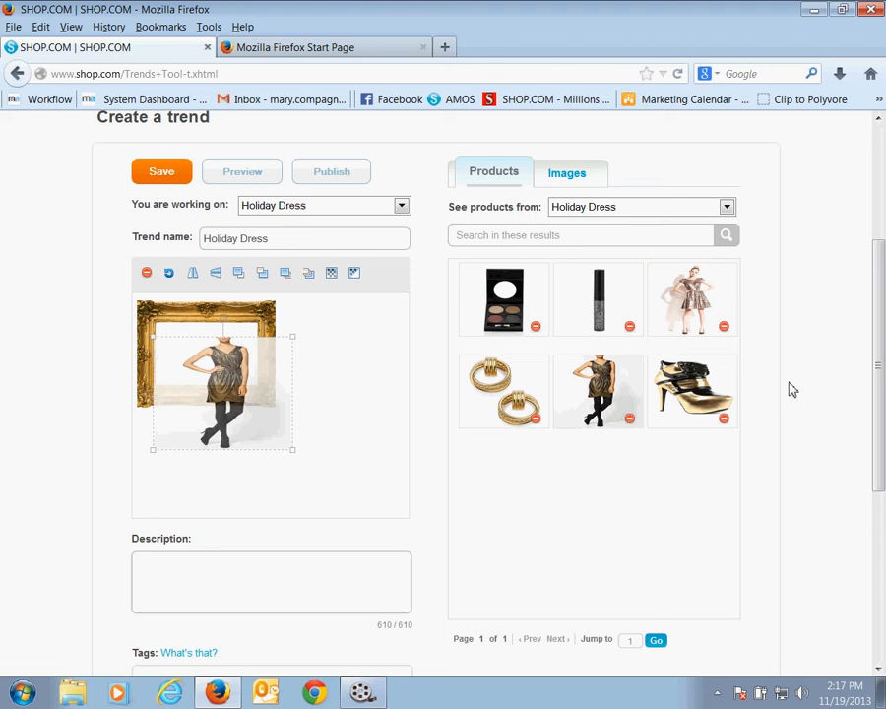
drag(693, 391, 202, 387)
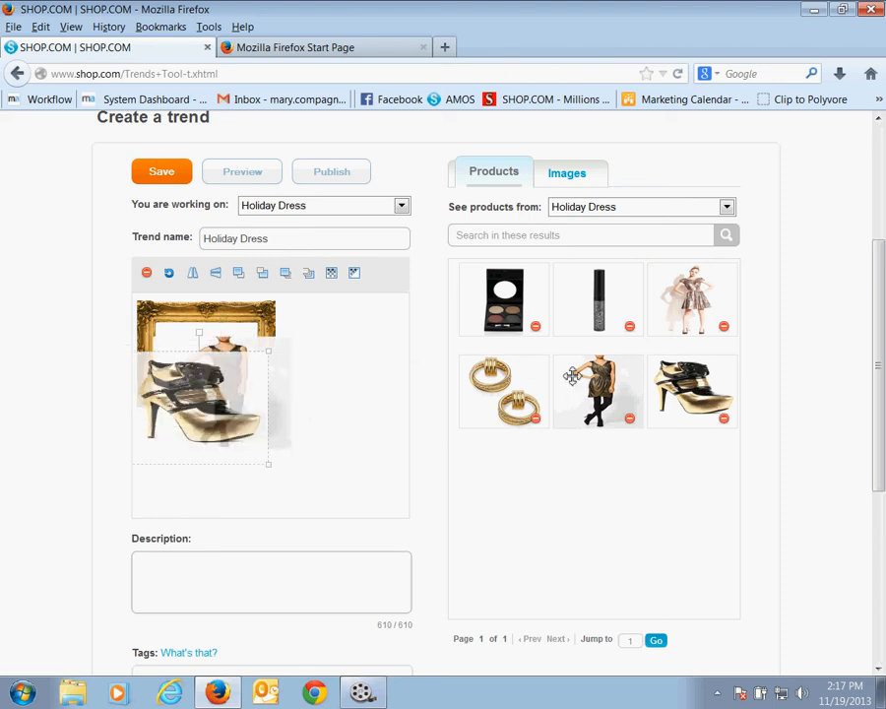
drag(508, 386, 275, 353)
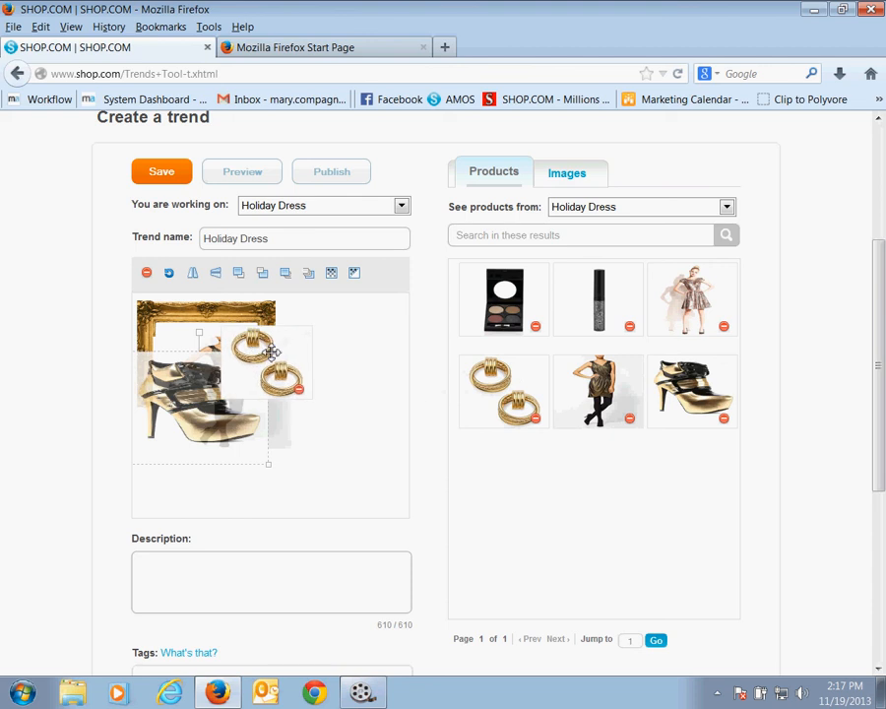
- Shrink the gold frame and fit it into the upper-left corner of the trend canvas
click(258, 312)
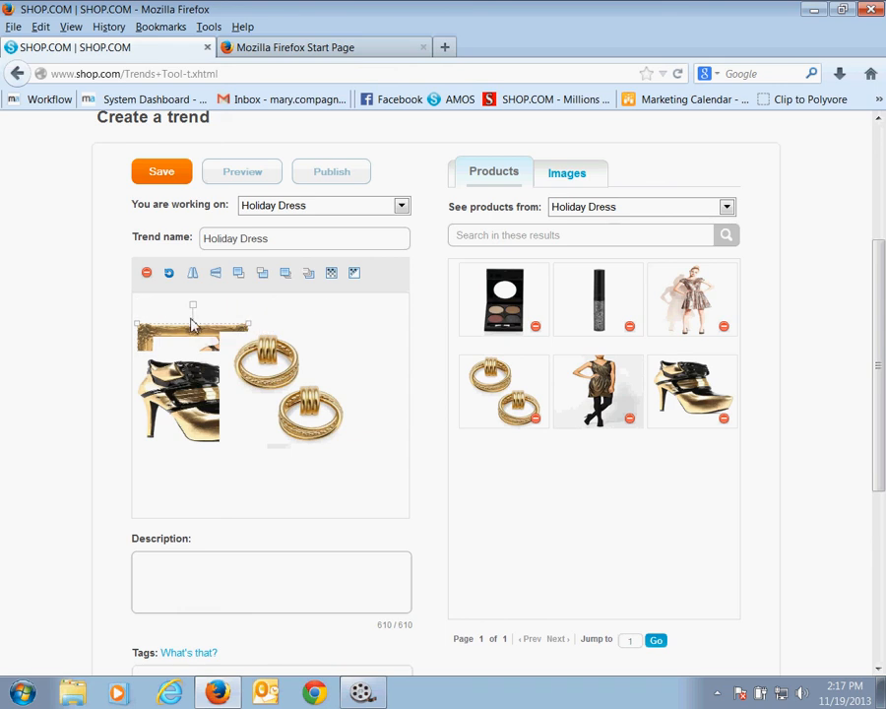
drag(134, 321, 132, 294)
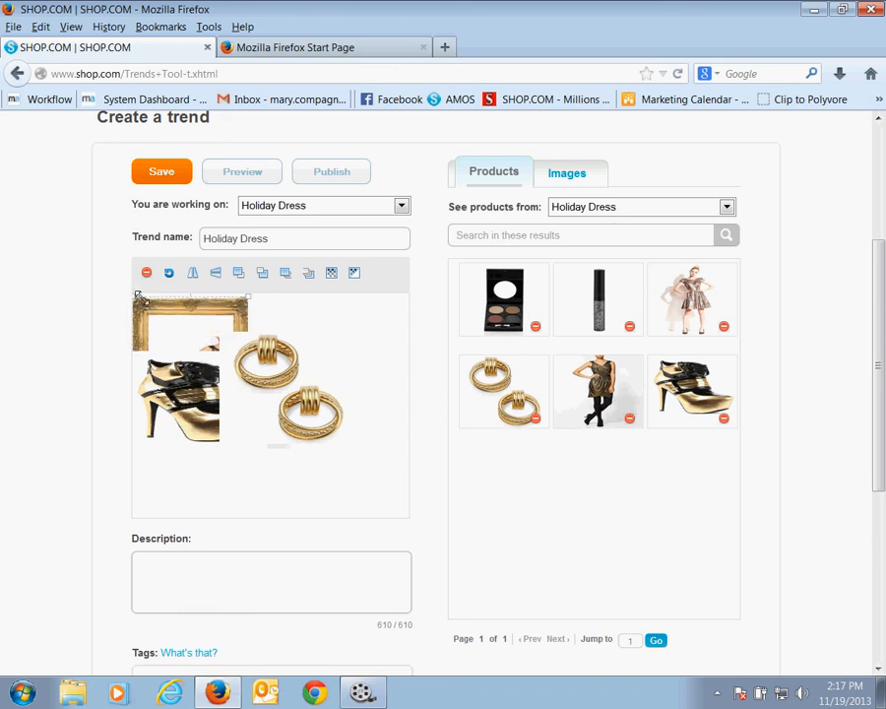
click(184, 382)
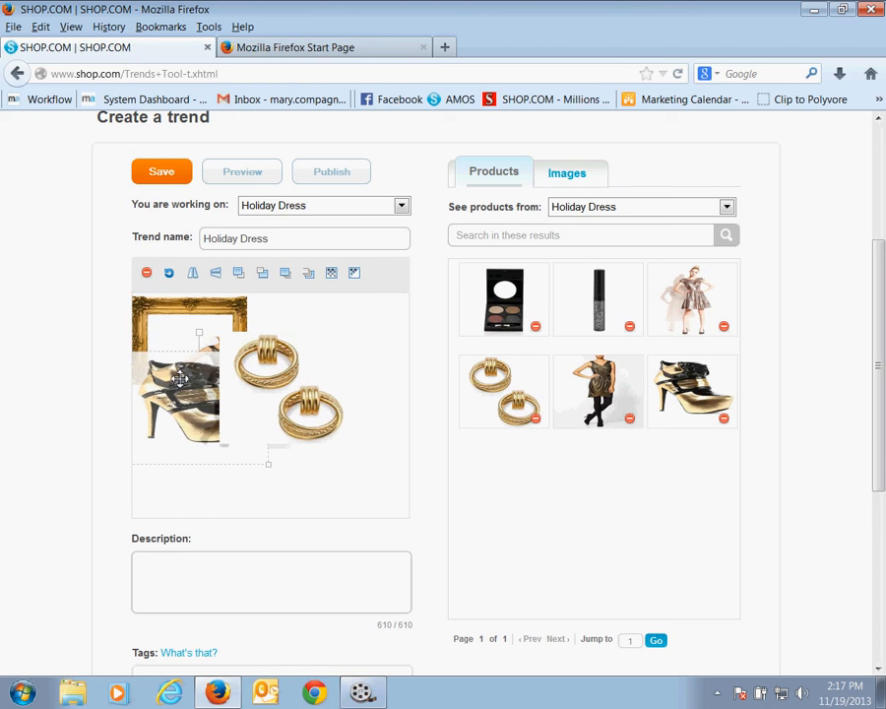
- Remove the background color from the earrings and from the shoe on the canvas
click(279, 366)
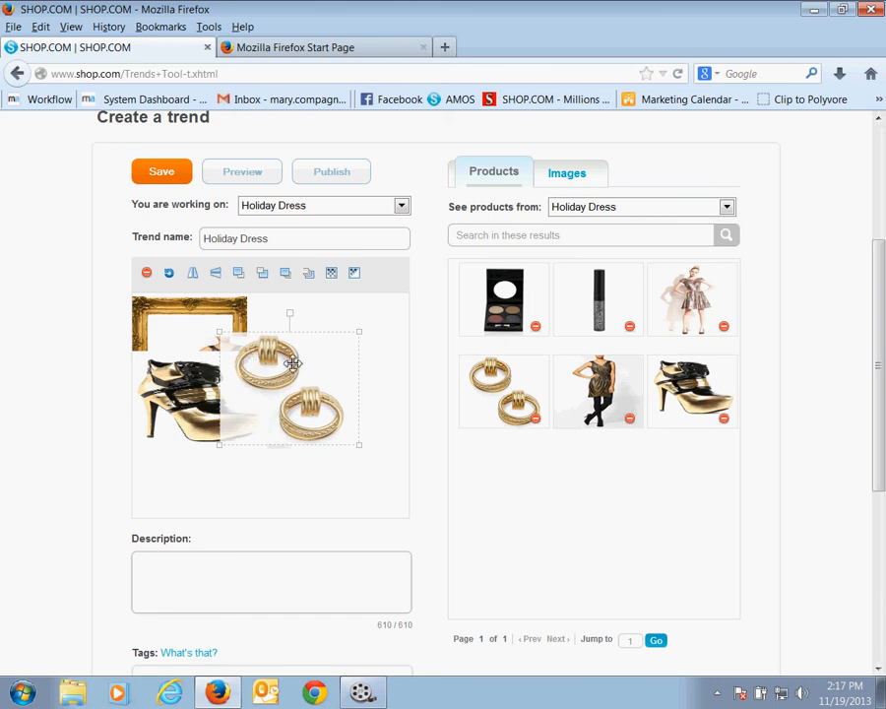
click(333, 276)
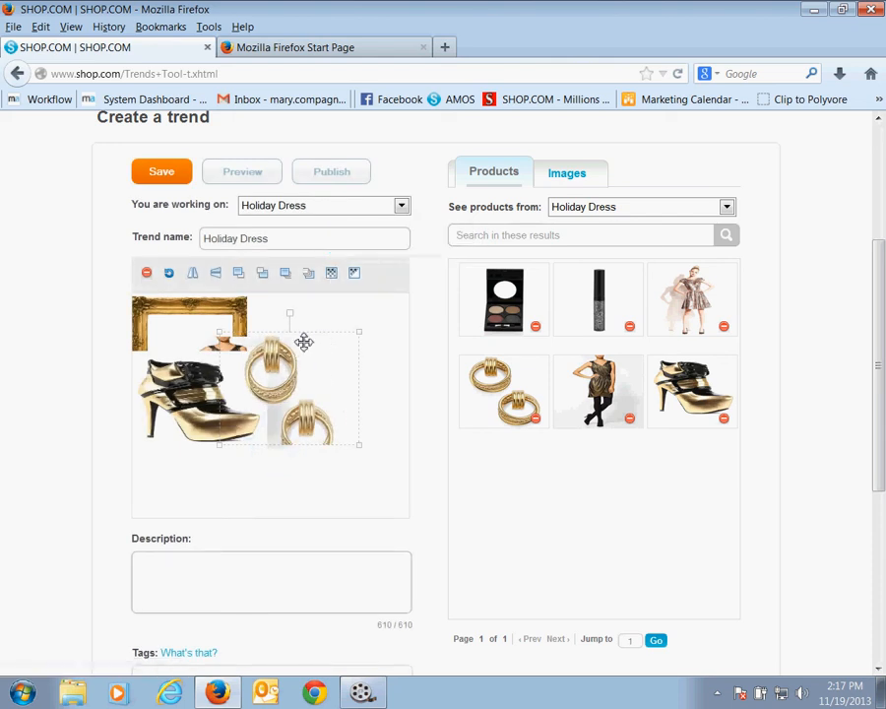
click(181, 386)
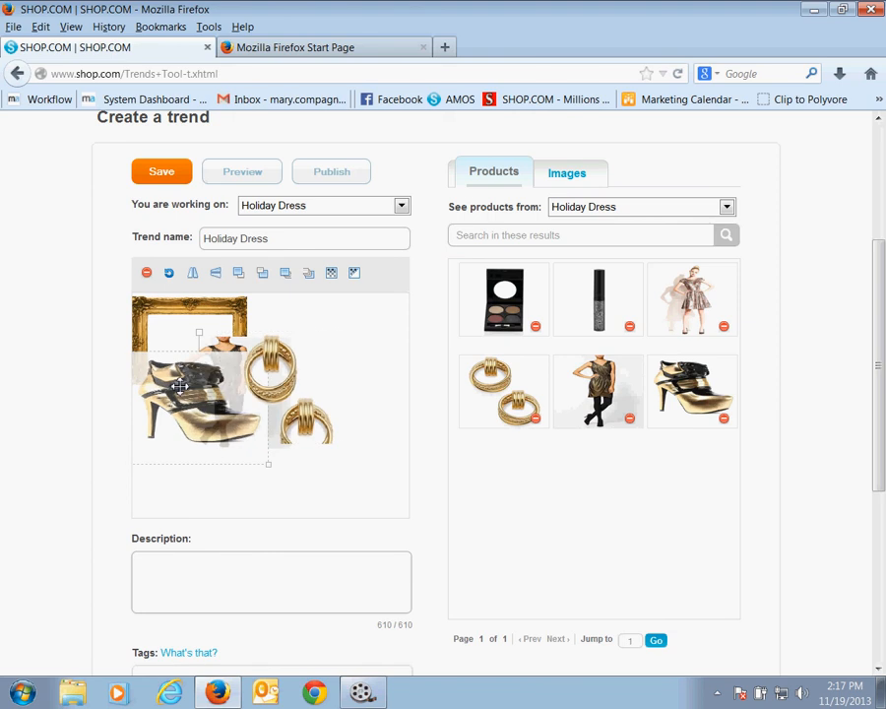
click(331, 275)
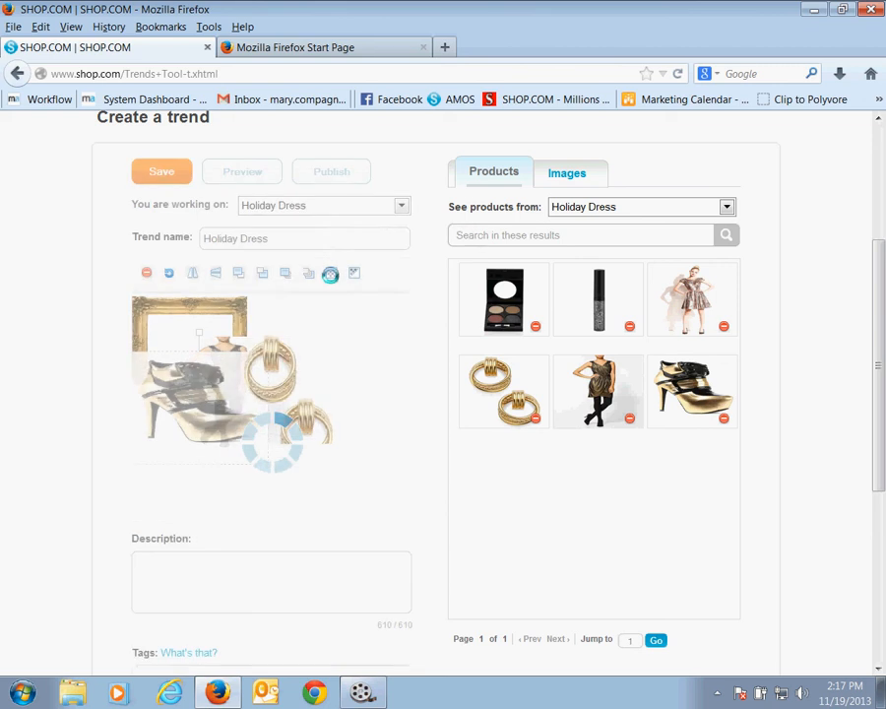
- Restore the earrings' original background and move them to the upper-right area of the canvas, clear of the dress
click(225, 345)
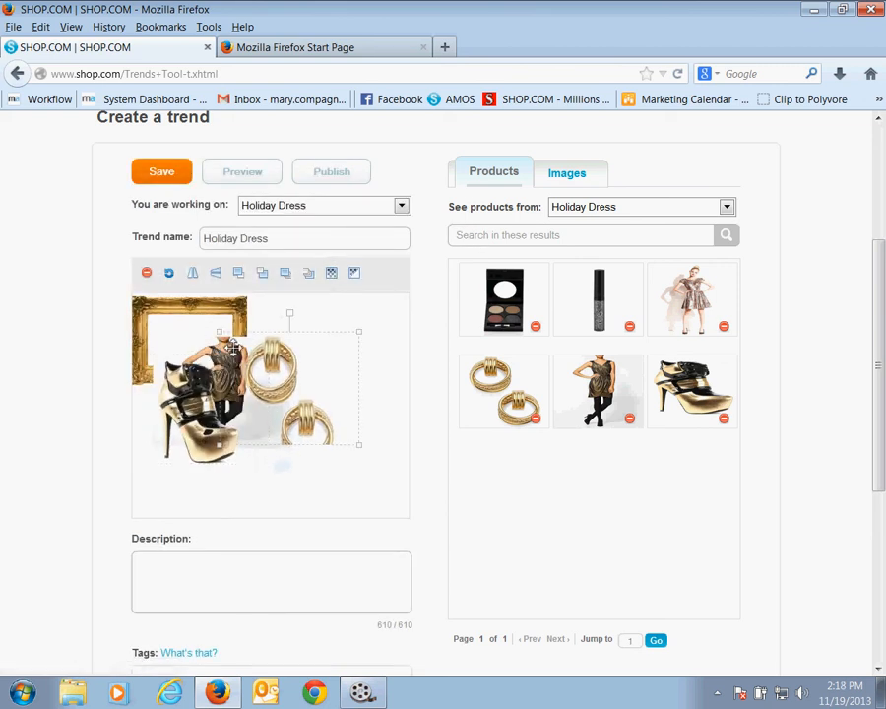
click(355, 276)
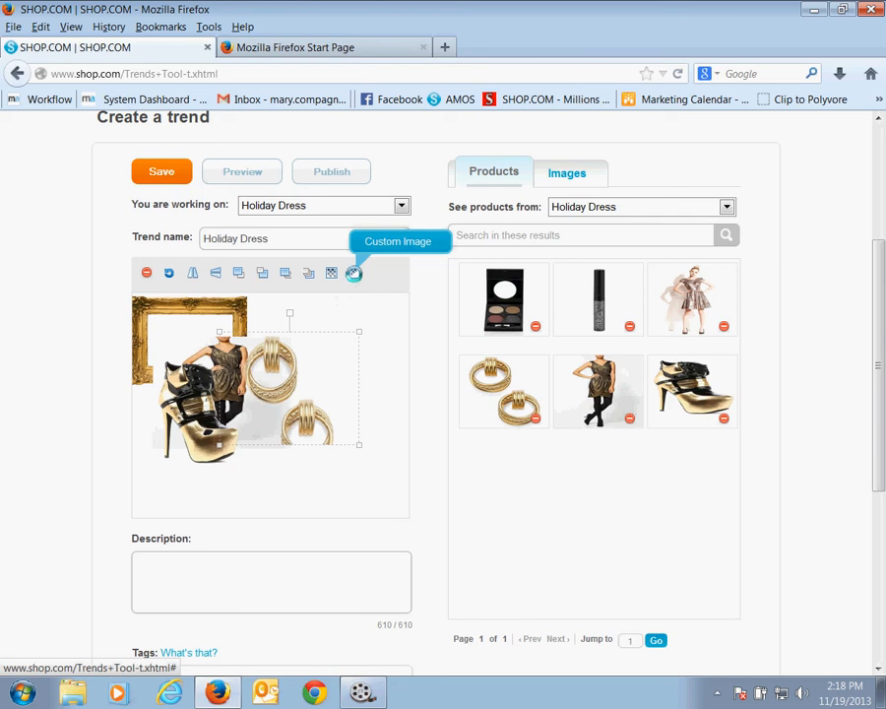
click(672, 152)
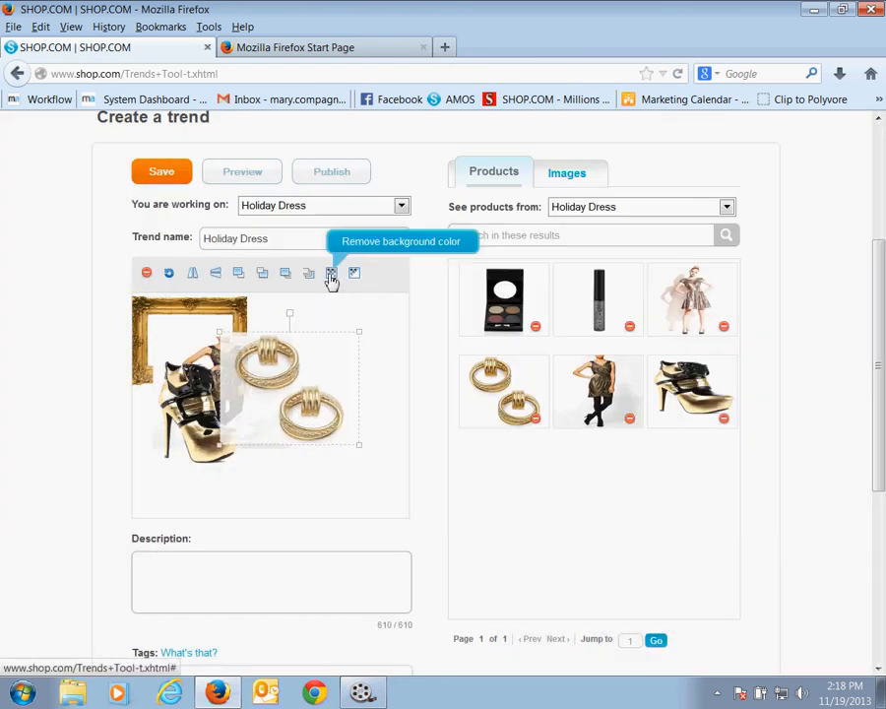
drag(267, 361, 315, 371)
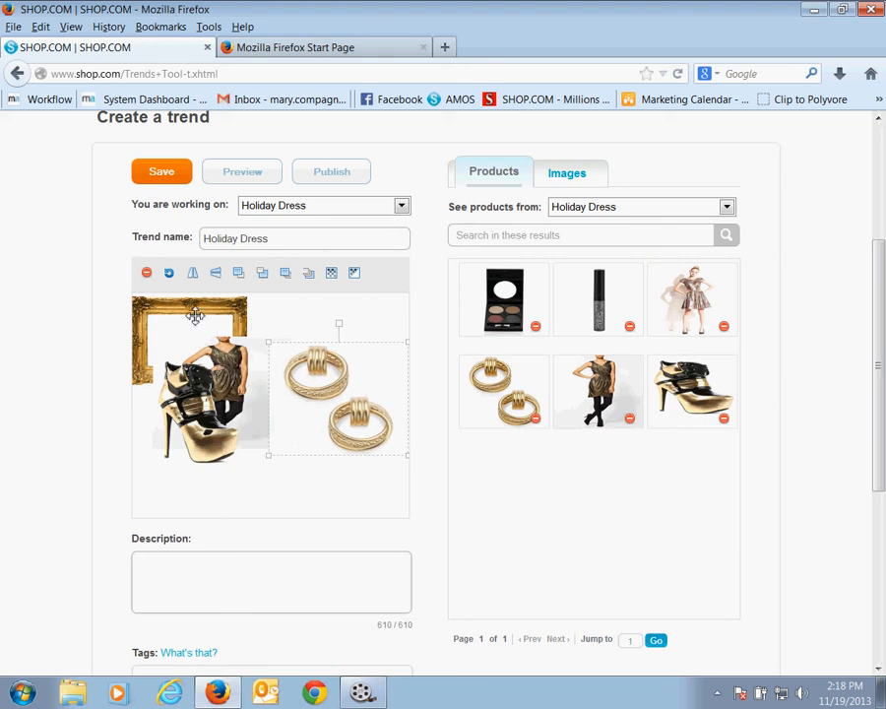
drag(347, 378, 345, 339)
- Bring the gold frame to the front and resize it to span nearly the whole width of the trend canvas
click(235, 475)
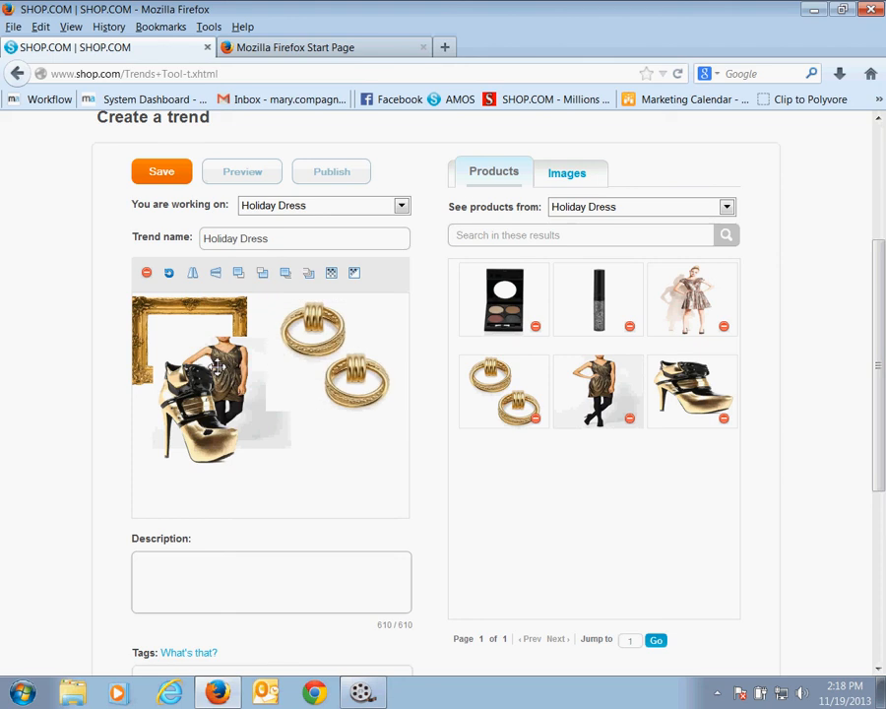
click(195, 317)
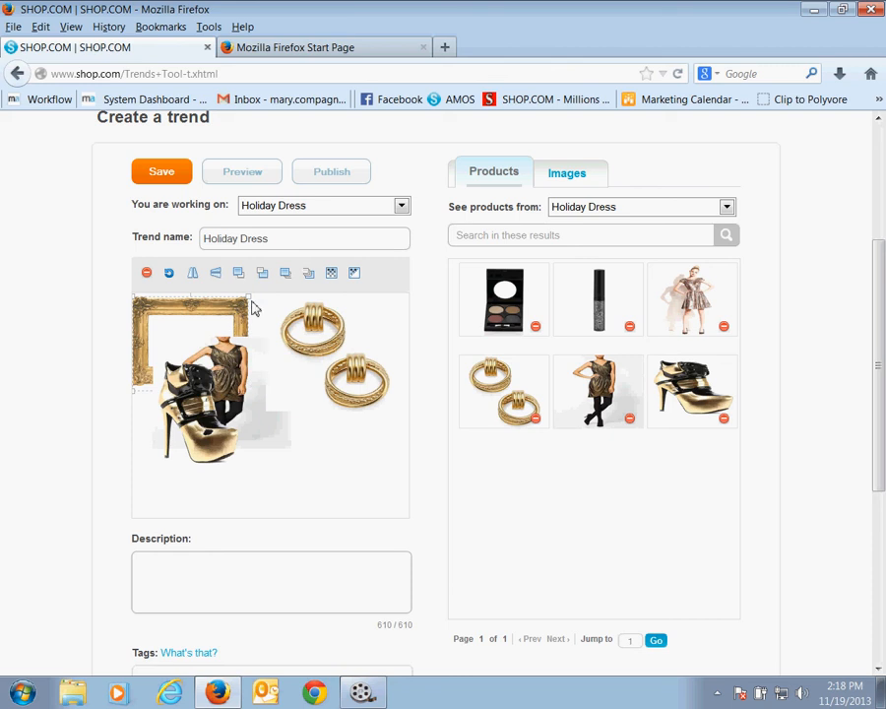
drag(253, 297, 271, 323)
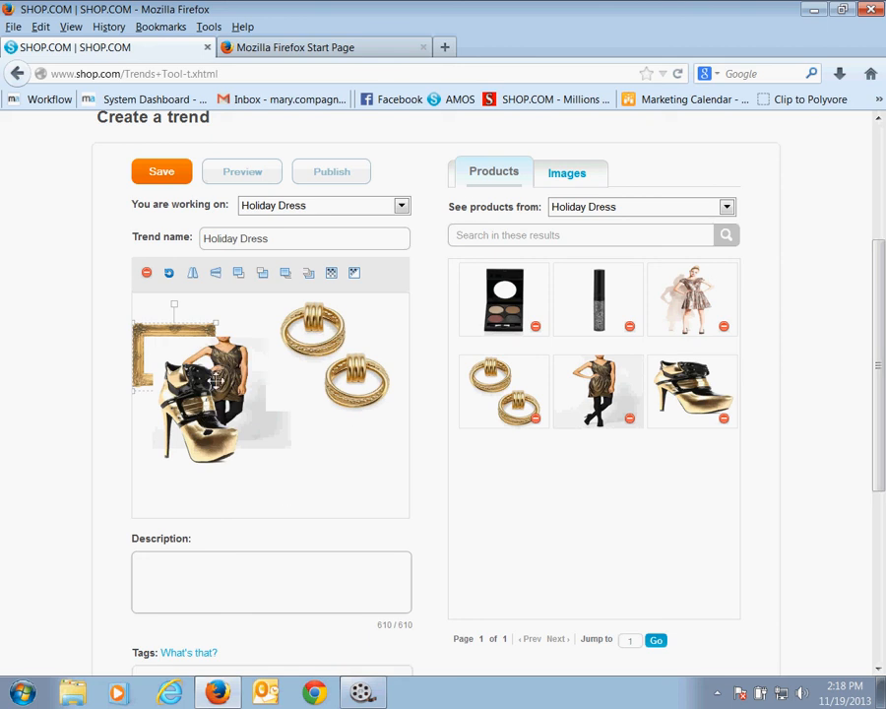
drag(184, 332, 217, 316)
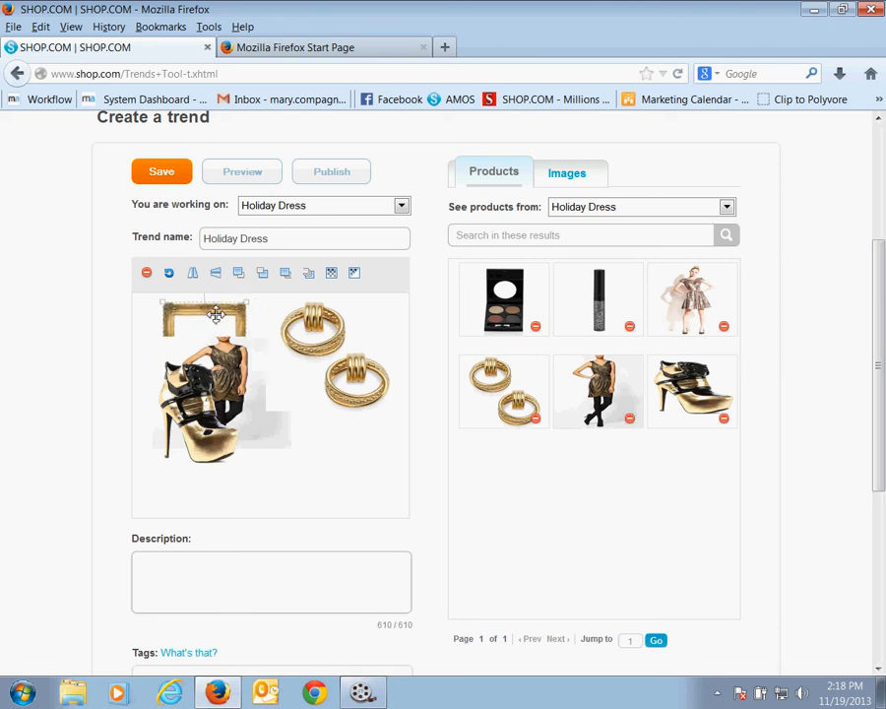
click(285, 274)
drag(248, 336, 408, 508)
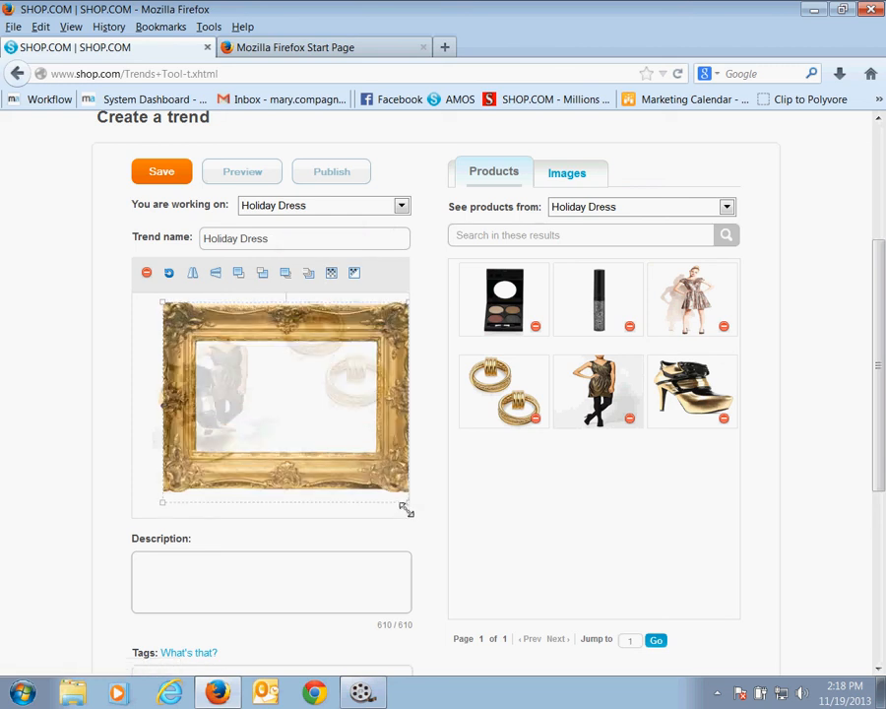
drag(281, 403, 261, 395)
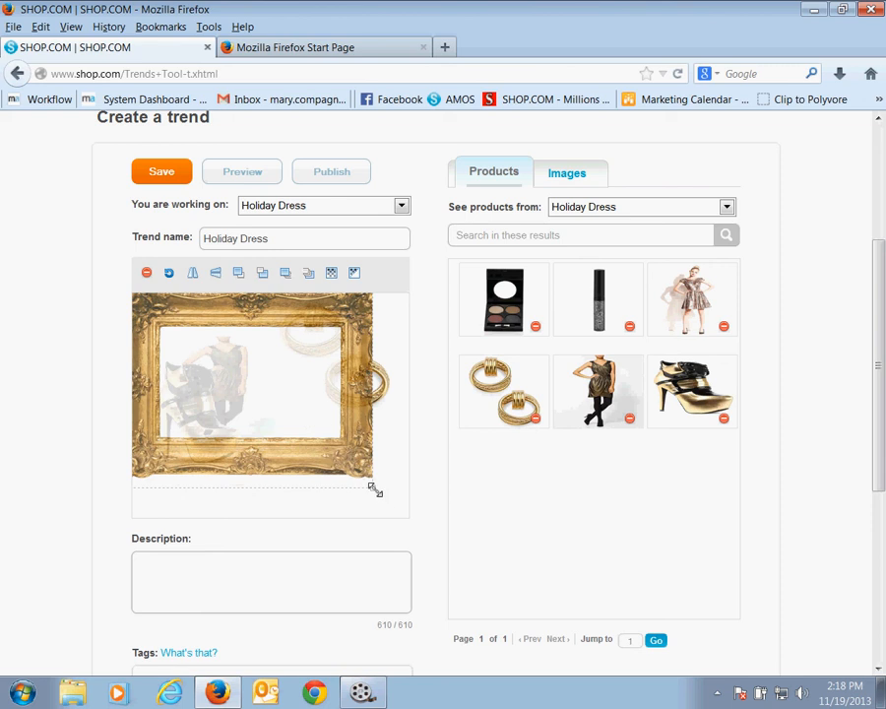
drag(374, 484, 401, 508)
drag(311, 379, 307, 416)
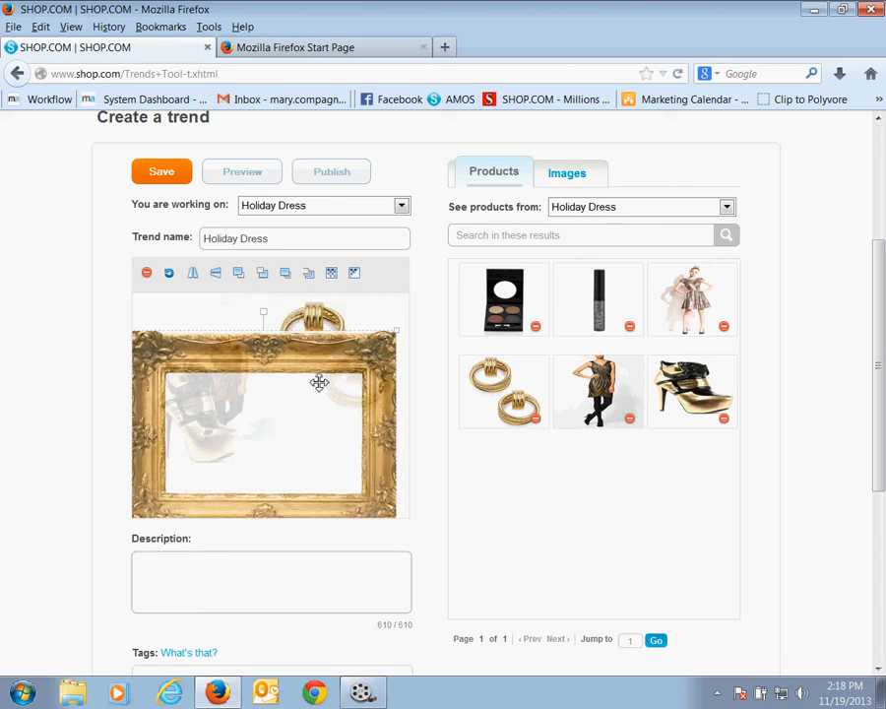
- Bring the gold earrings in front of the frame and place them in the right half of its opening
click(308, 320)
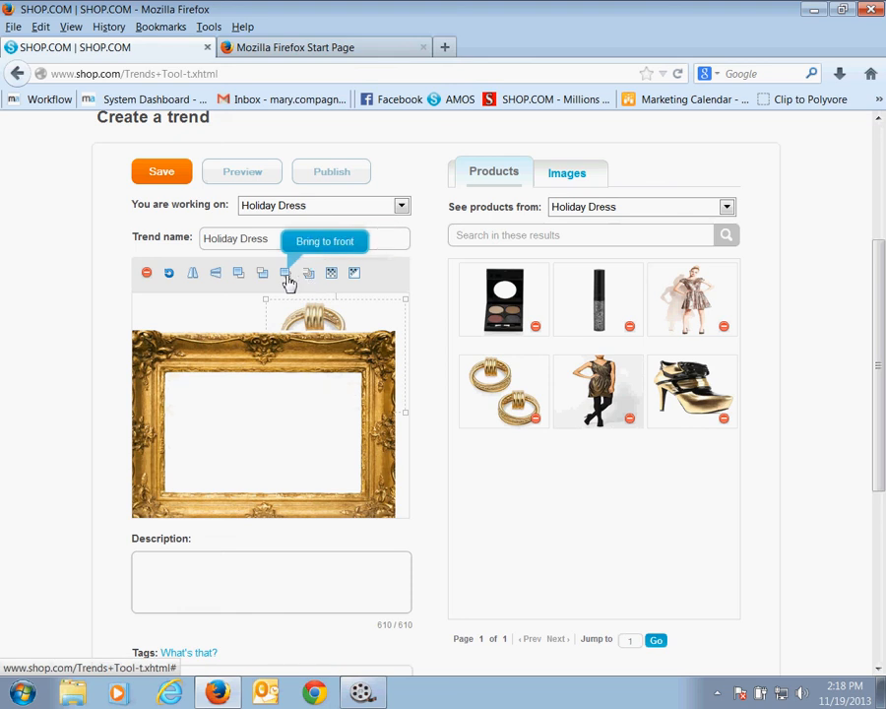
click(287, 280)
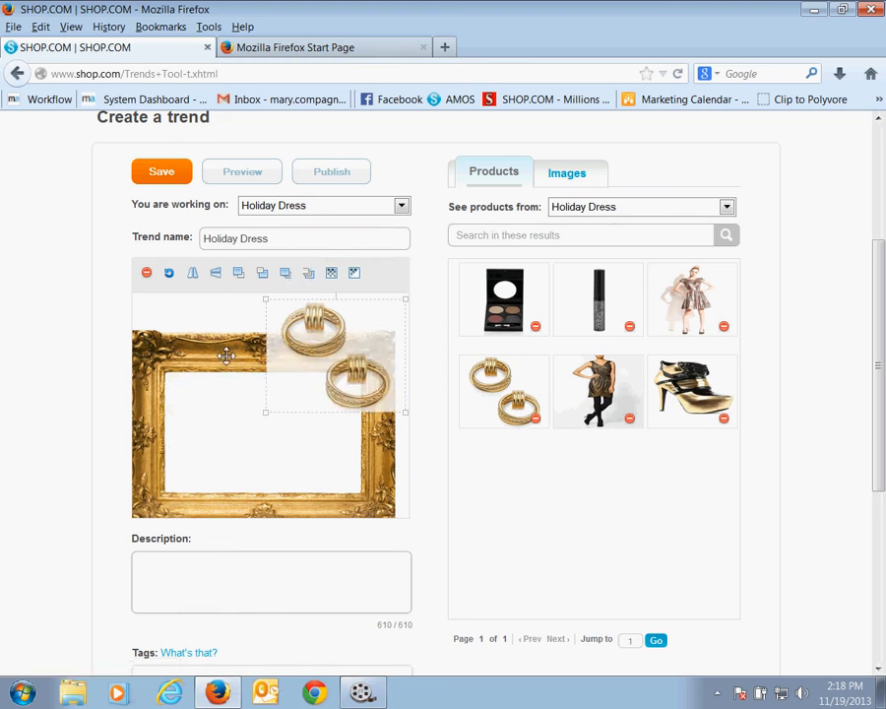
drag(307, 325, 202, 395)
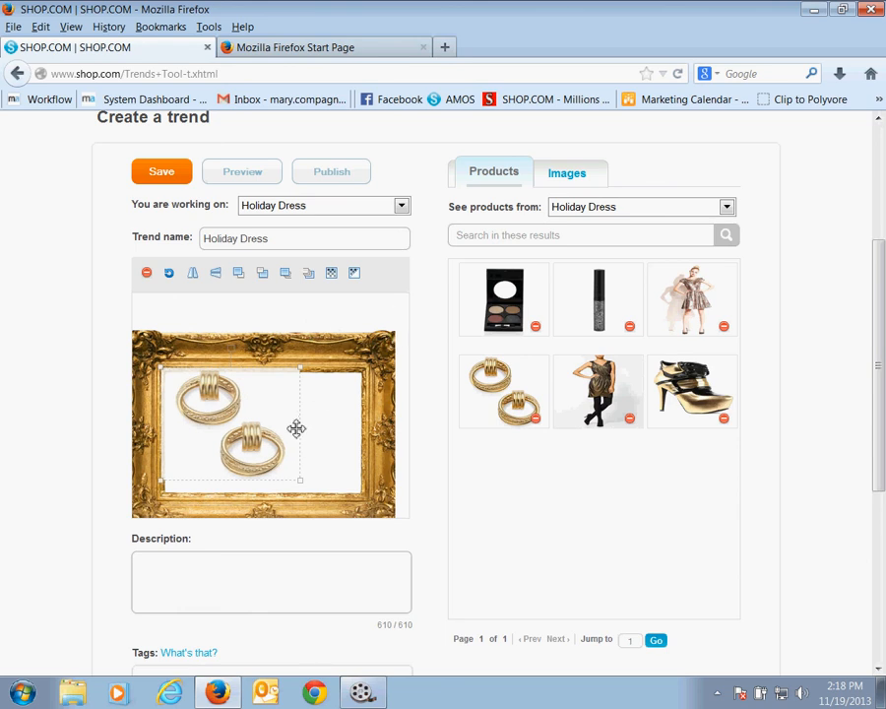
drag(238, 429, 324, 428)
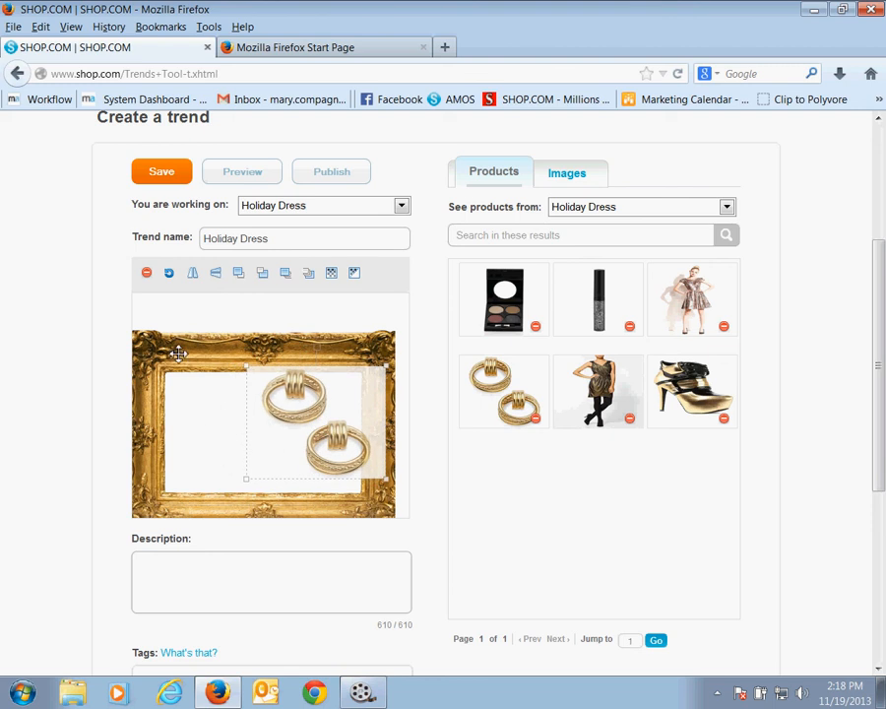
- Send the gold frame behind all other items and move it up to the canvas's upper edge
click(252, 337)
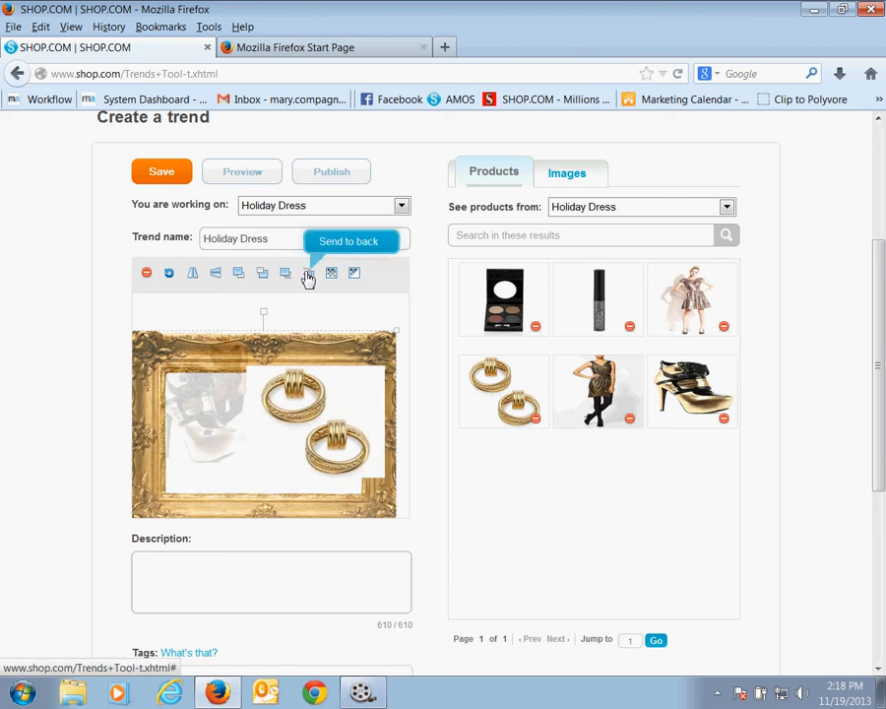
click(309, 274)
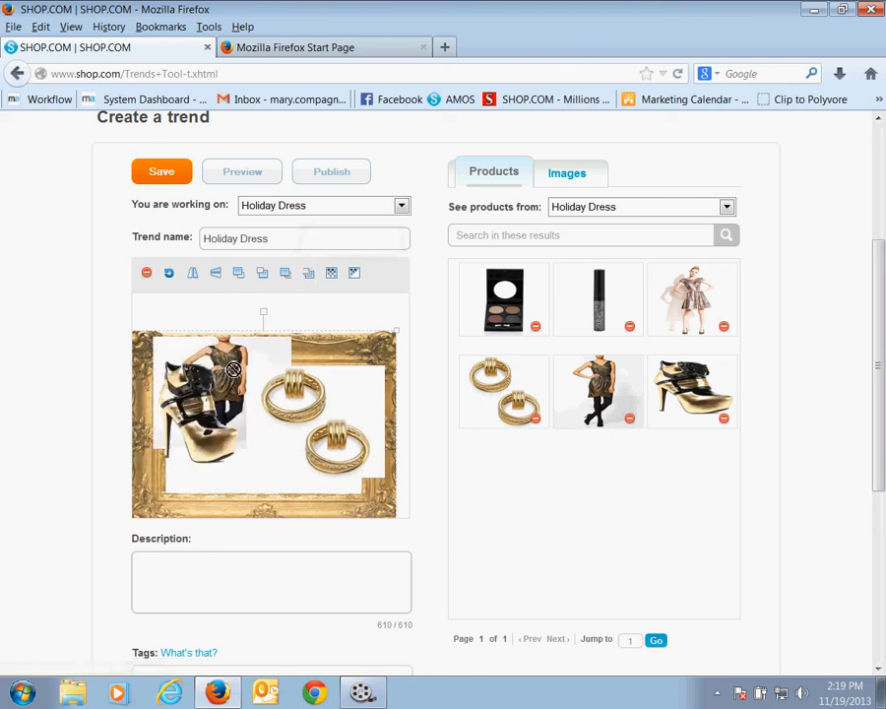
drag(146, 331, 147, 293)
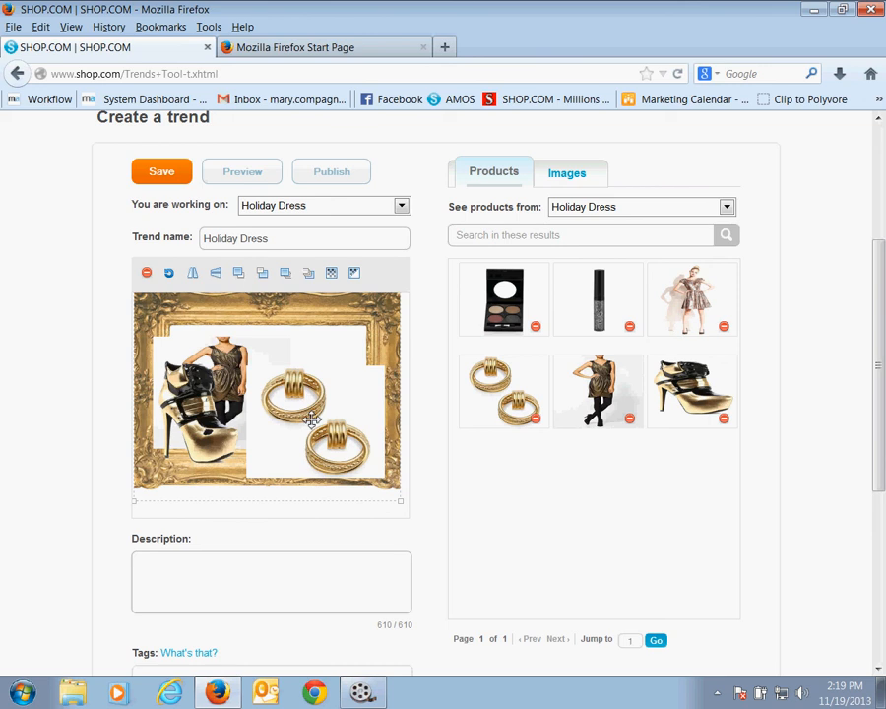
- Remove the earrings' background color and shift them up and right, clear of the dress
click(328, 379)
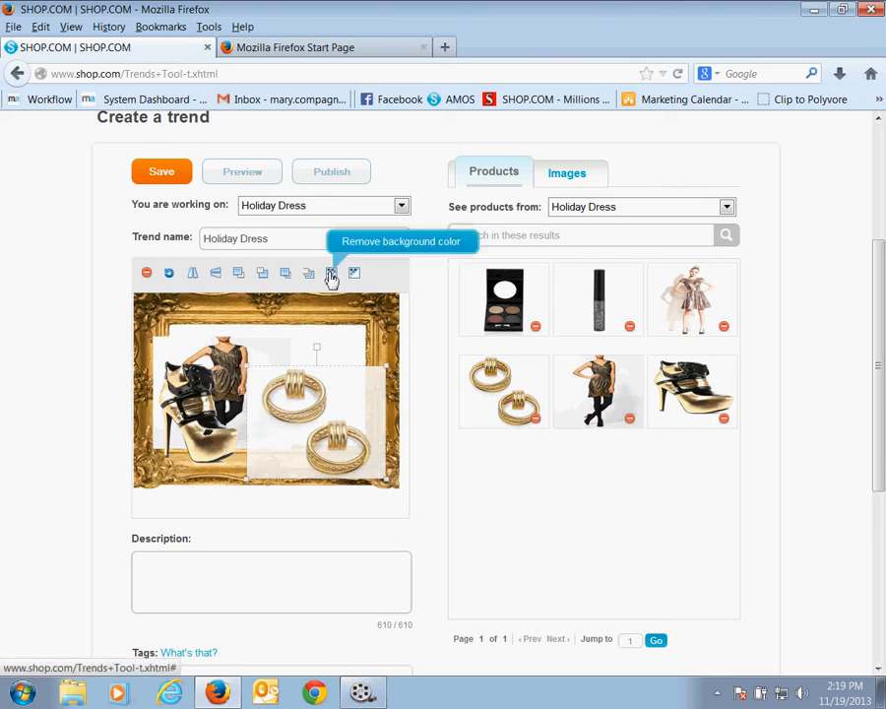
click(332, 278)
drag(303, 405, 328, 380)
drag(232, 362, 260, 358)
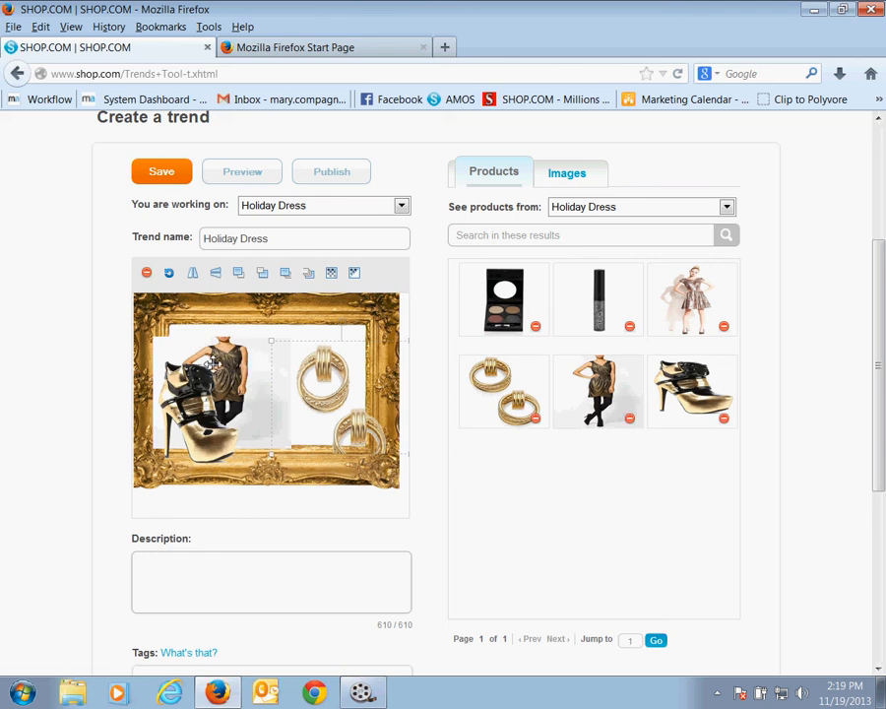
- Move the gold and black shoe slightly left so it covers less of the dress
click(223, 344)
click(184, 441)
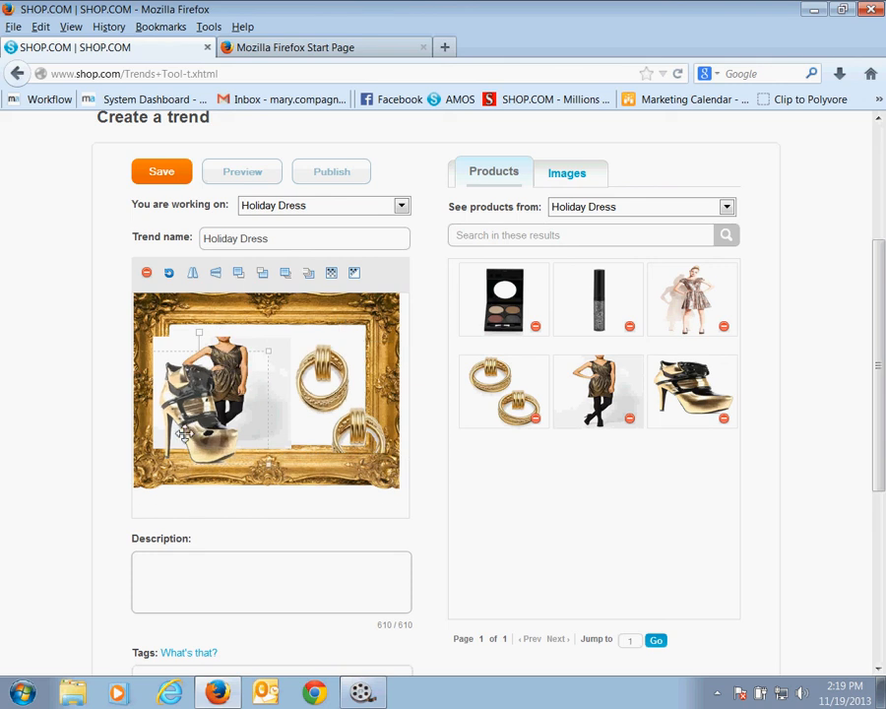
drag(188, 429, 143, 433)
drag(311, 383, 289, 378)
click(224, 499)
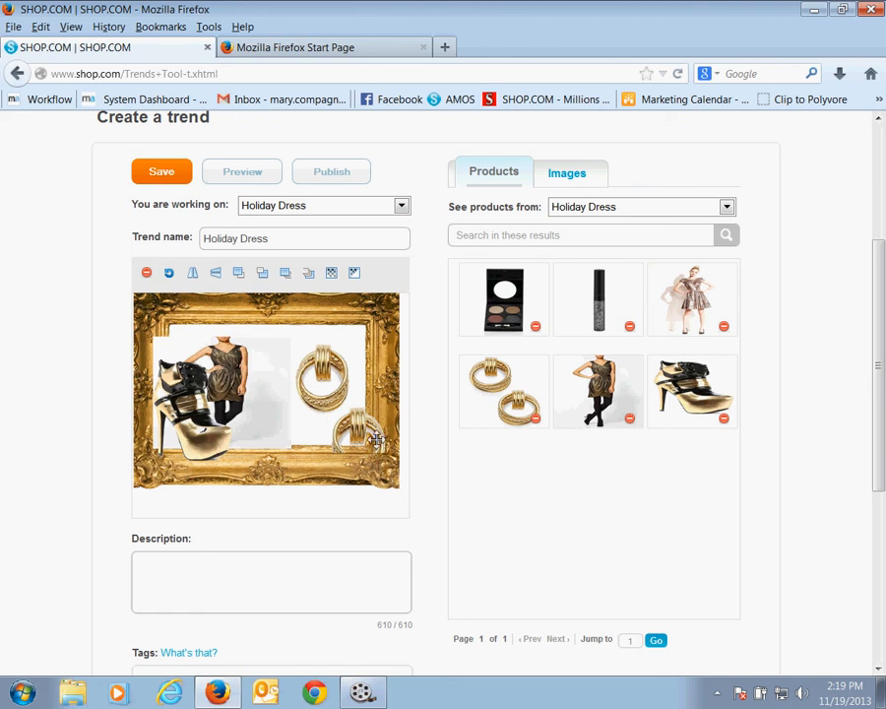
- Enter the trend description "Holiday fun just got better Shop from many beautiful items here at shop.com.", correcting any misspelling
click(148, 560)
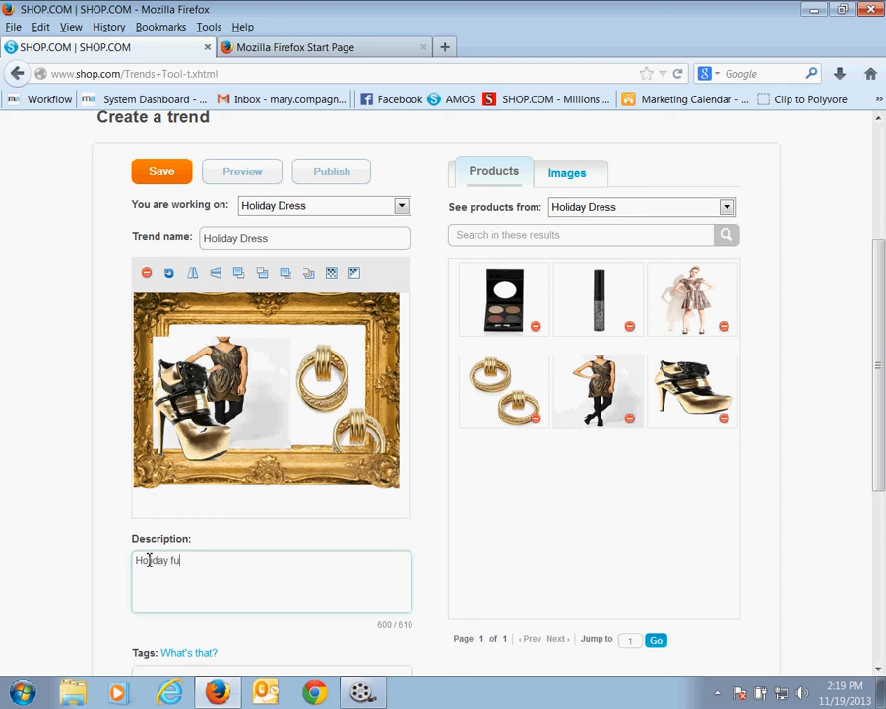
text(st)
text(om many beautiful)
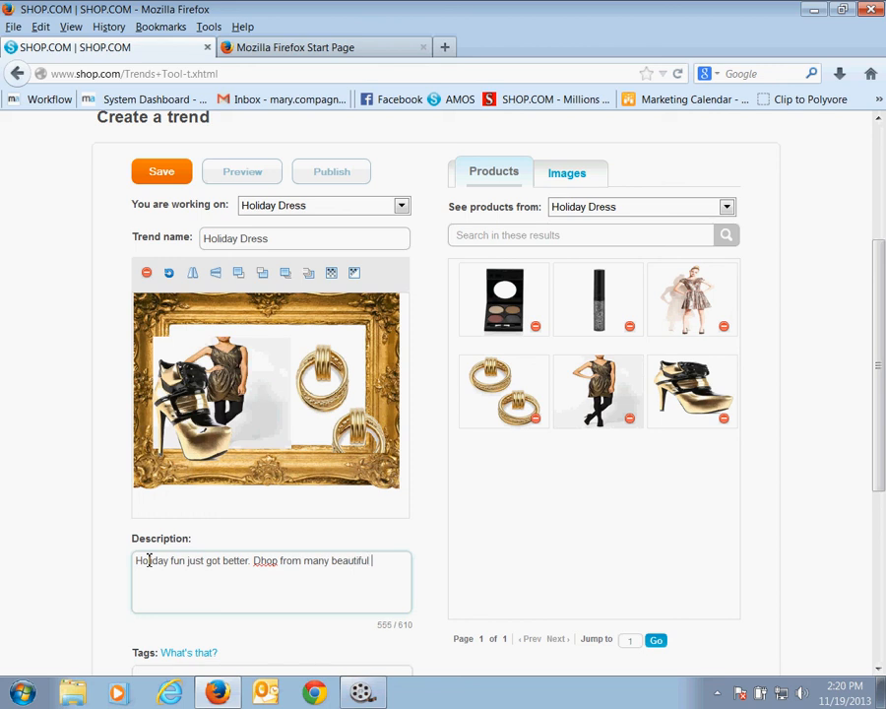
text(ms here at shop.com.)
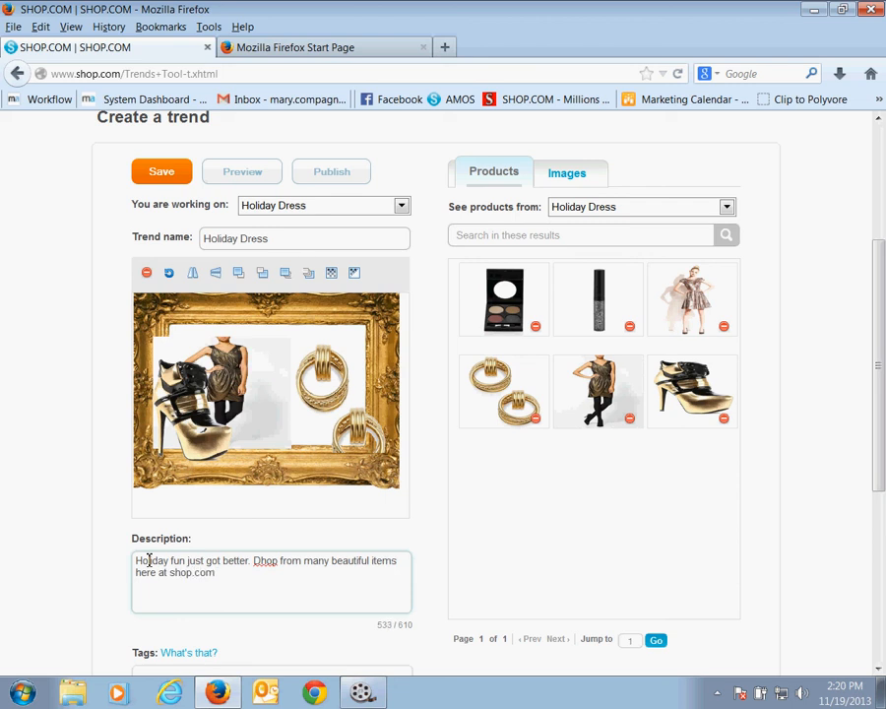
right_click(258, 565)
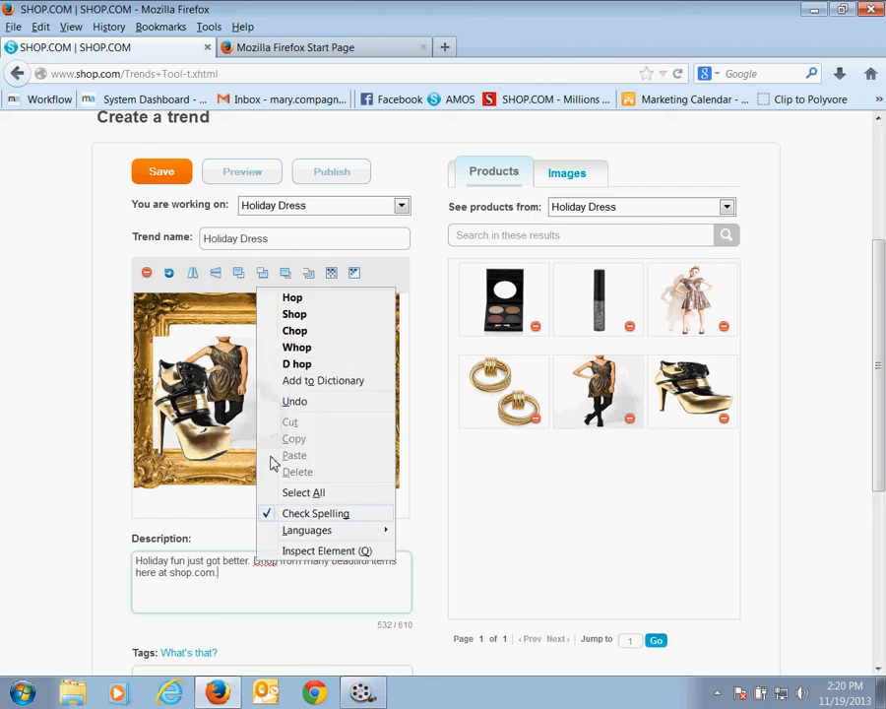
click(275, 313)
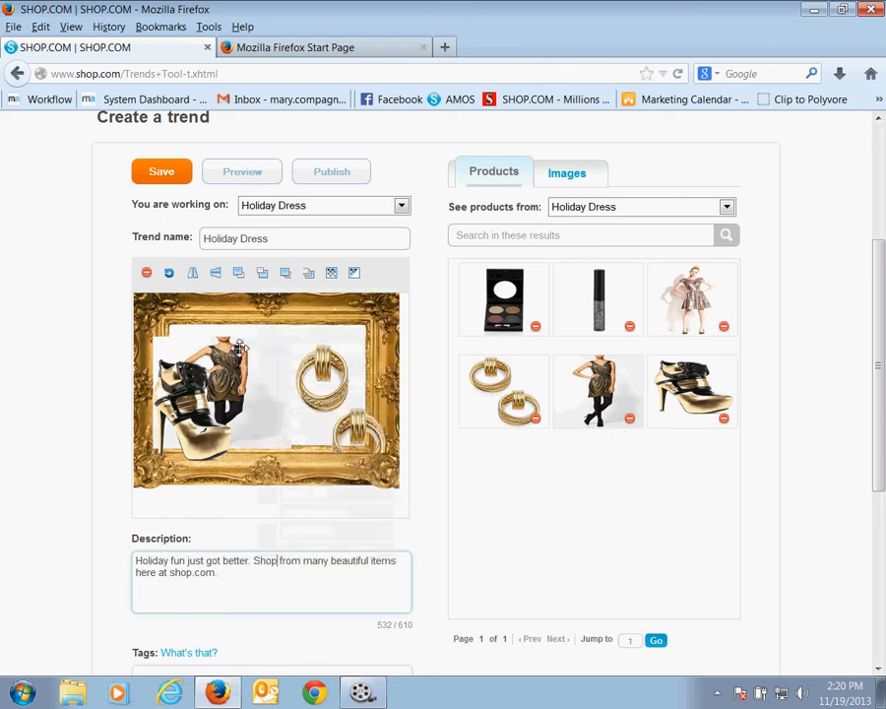
click(253, 563)
key(Delete)
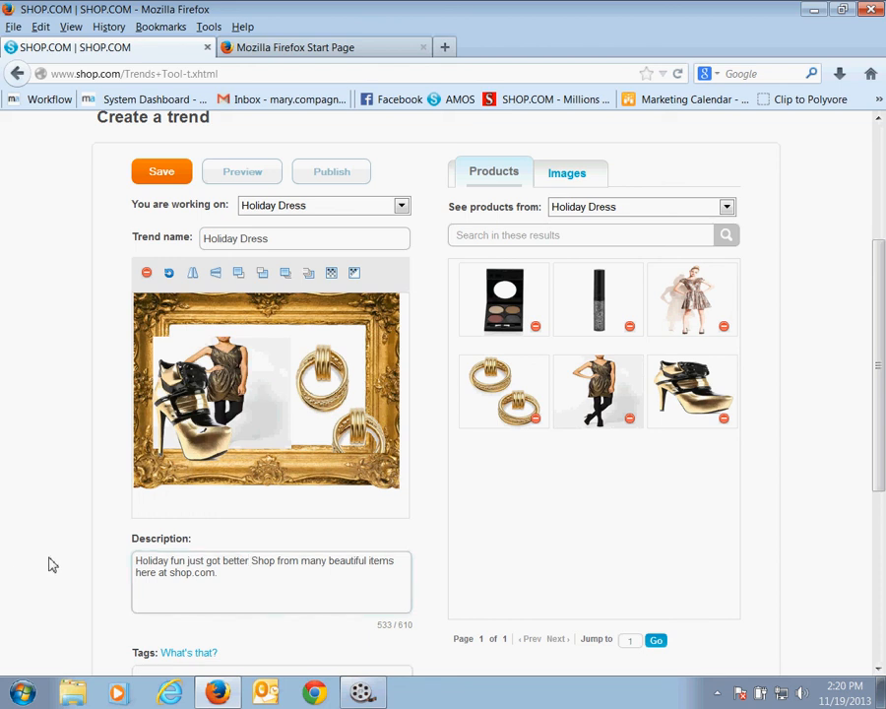
- Tag the trend with the creator's first name, "holiday outfit" and "holiday 2013", separated by commas
scroll(52, 564, down, 3)
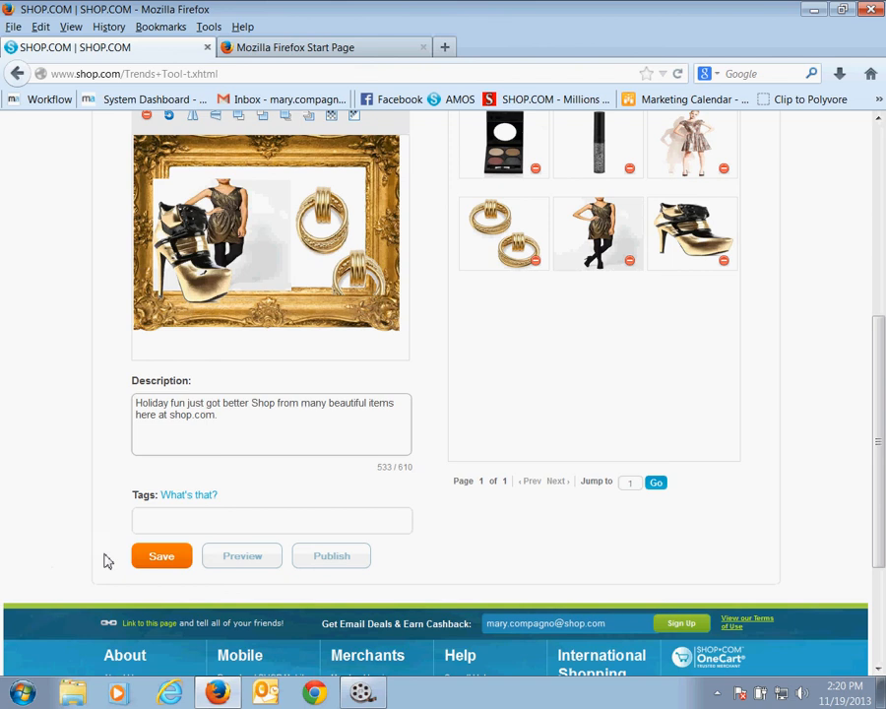
click(143, 513)
text(Mary)
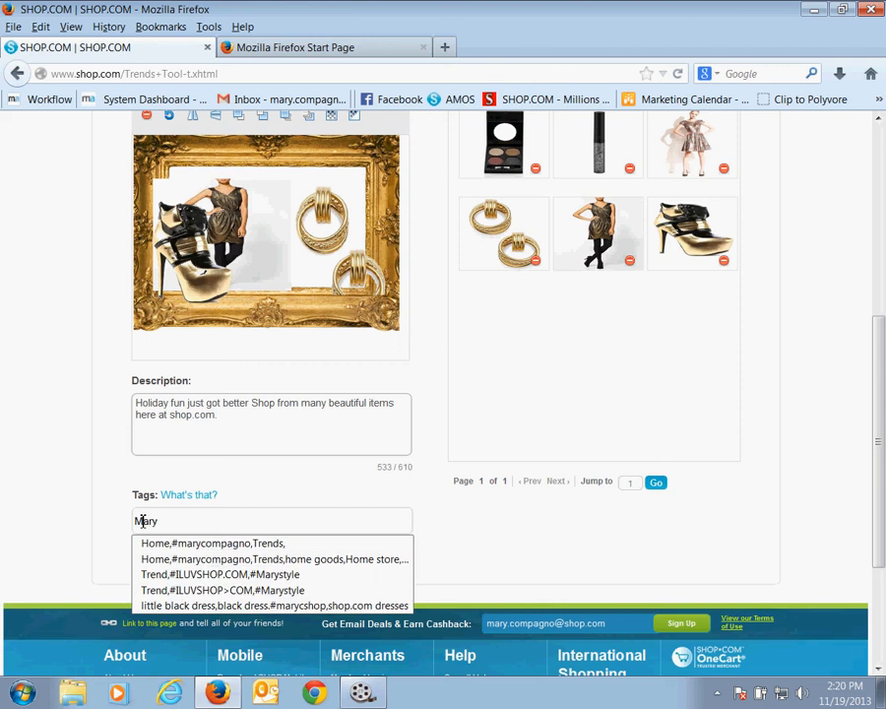
text(,)
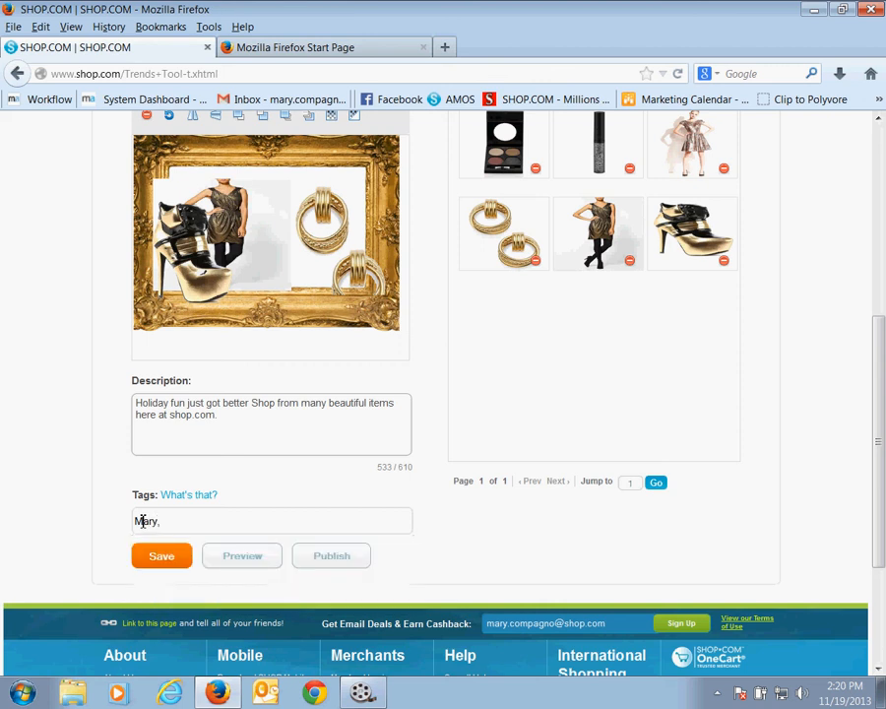
text(holiday )
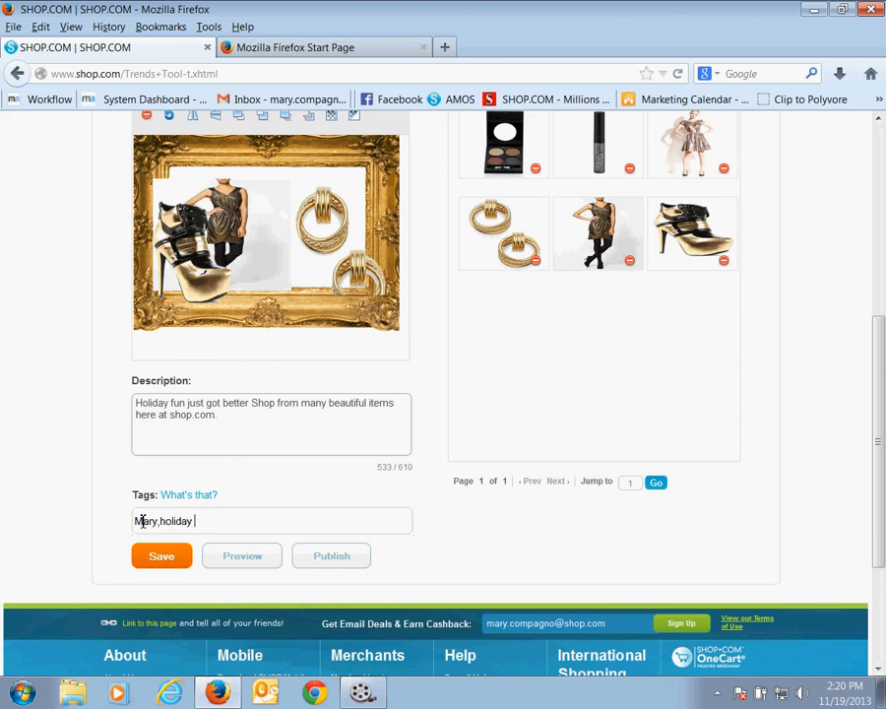
text(outfit,holiday 2013)
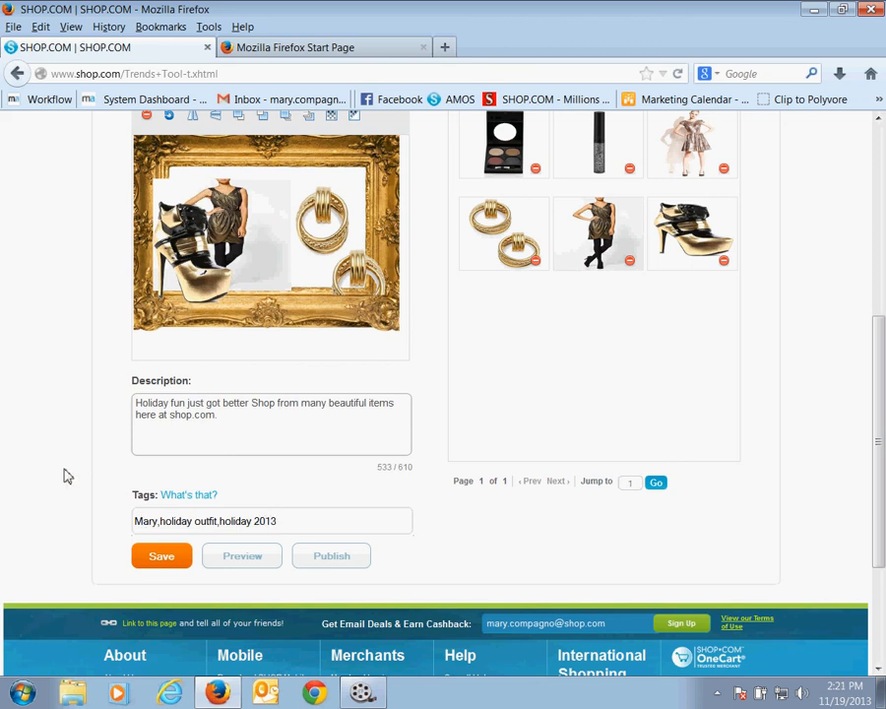
- Save the Holiday Dress trend and preview it, closing the preview without publishing
scroll(59, 461, up, 3)
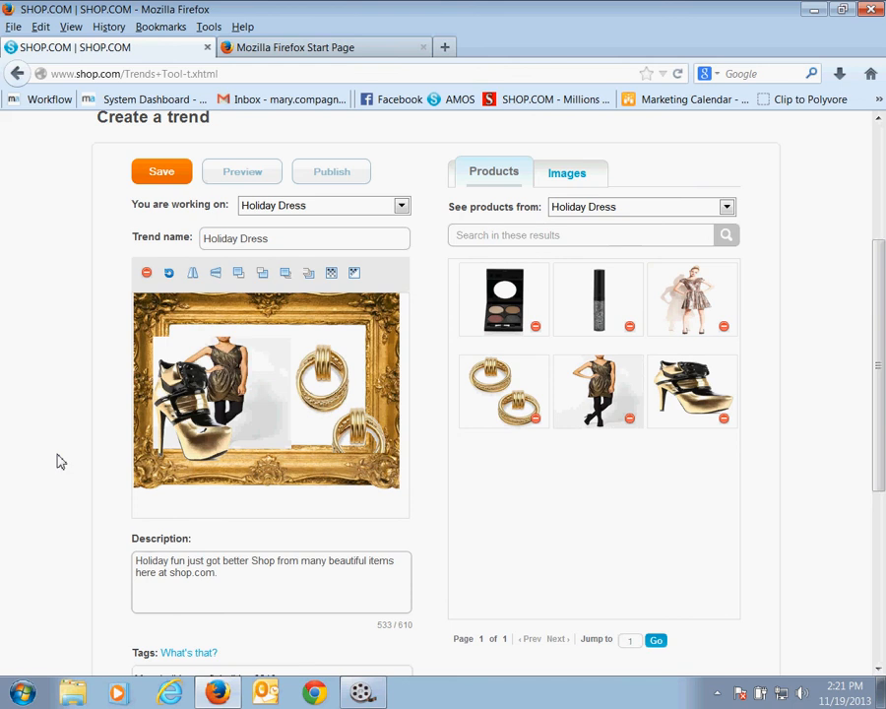
scroll(81, 530, down, 1)
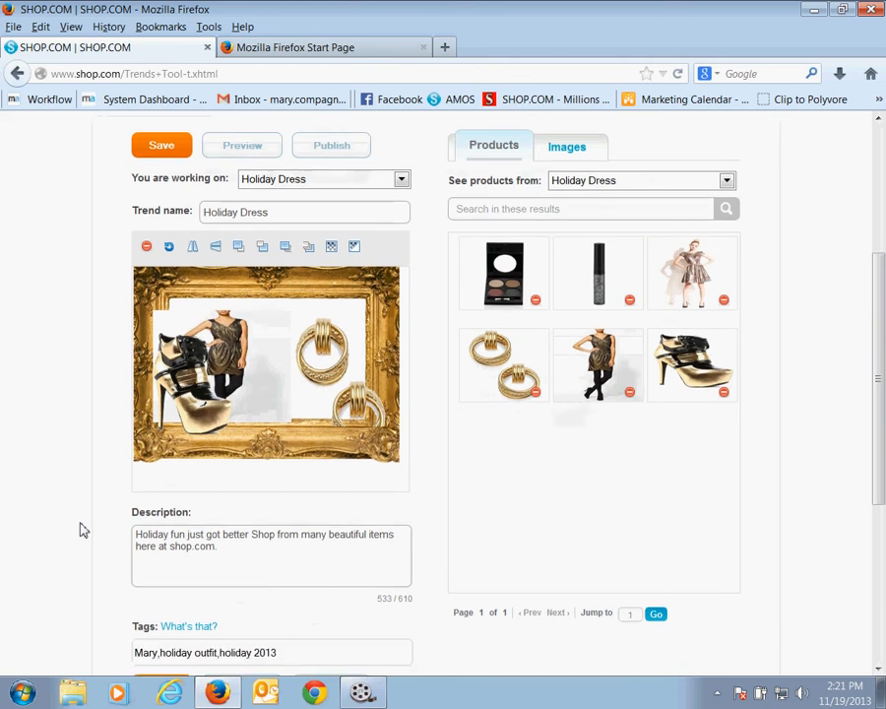
scroll(82, 530, down, 4)
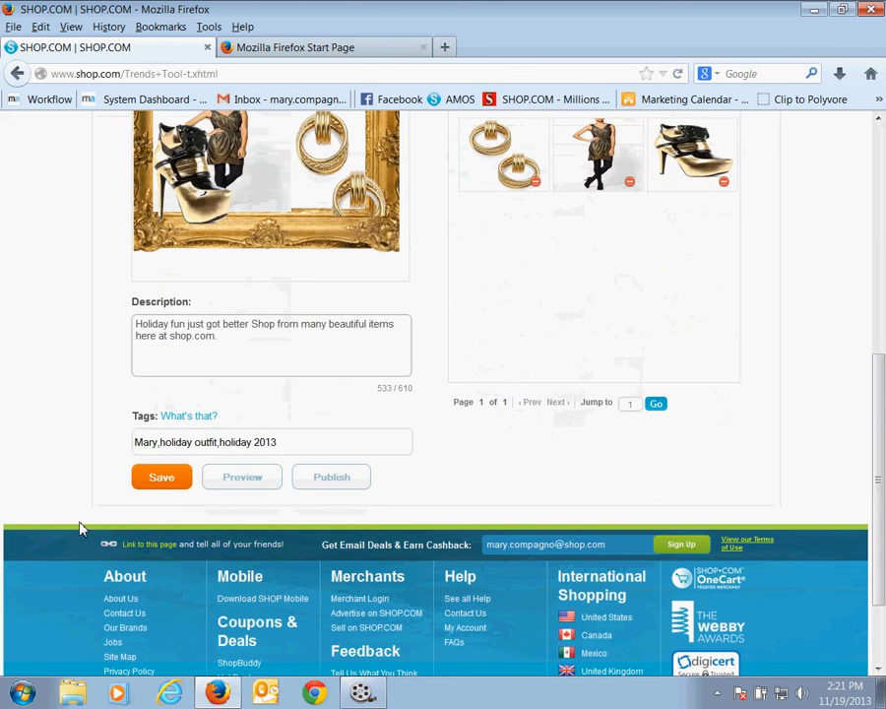
click(155, 479)
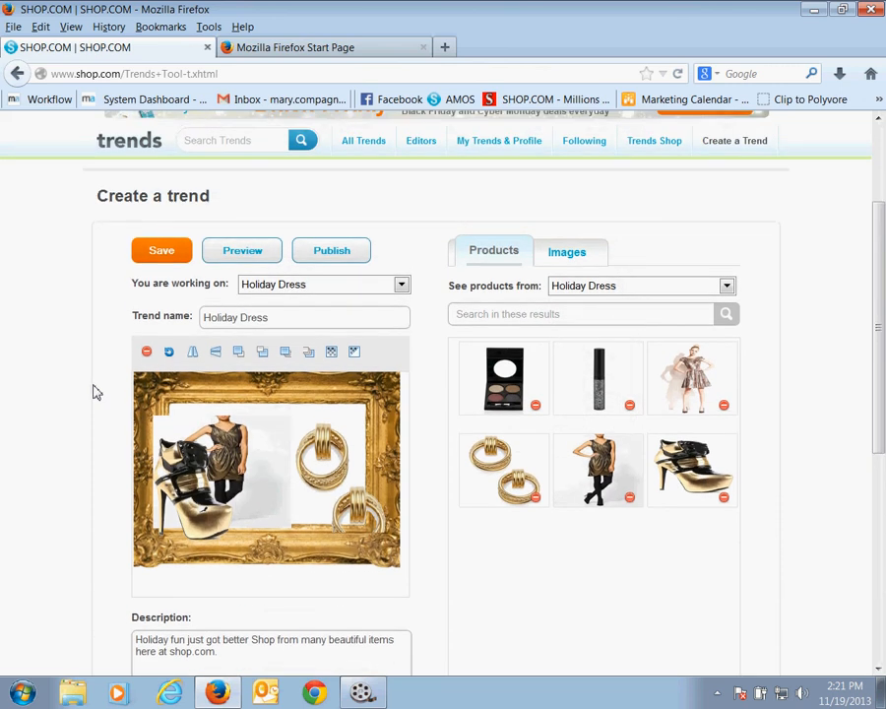
click(239, 254)
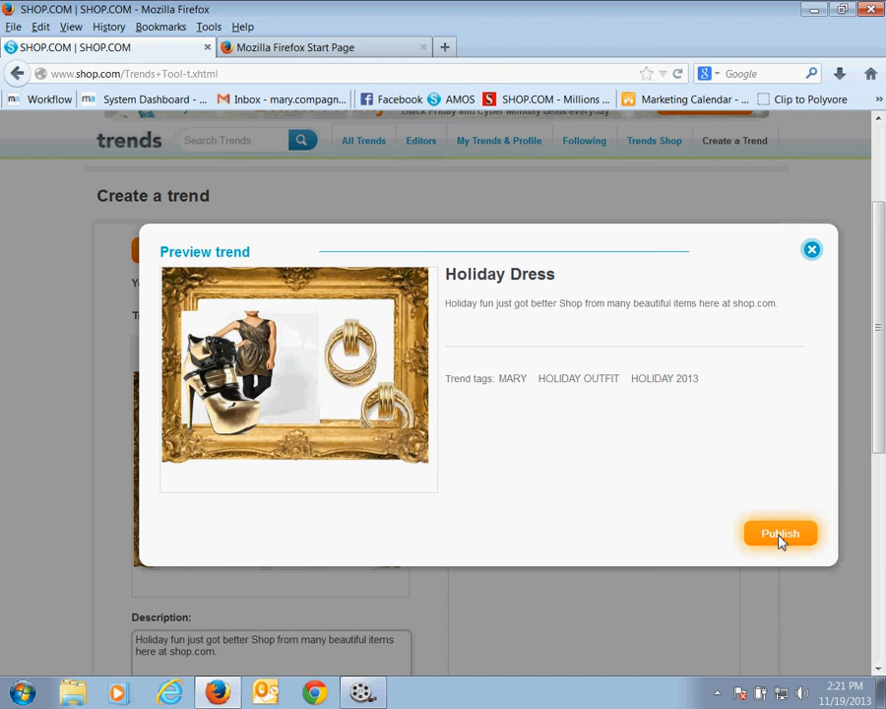
click(812, 253)
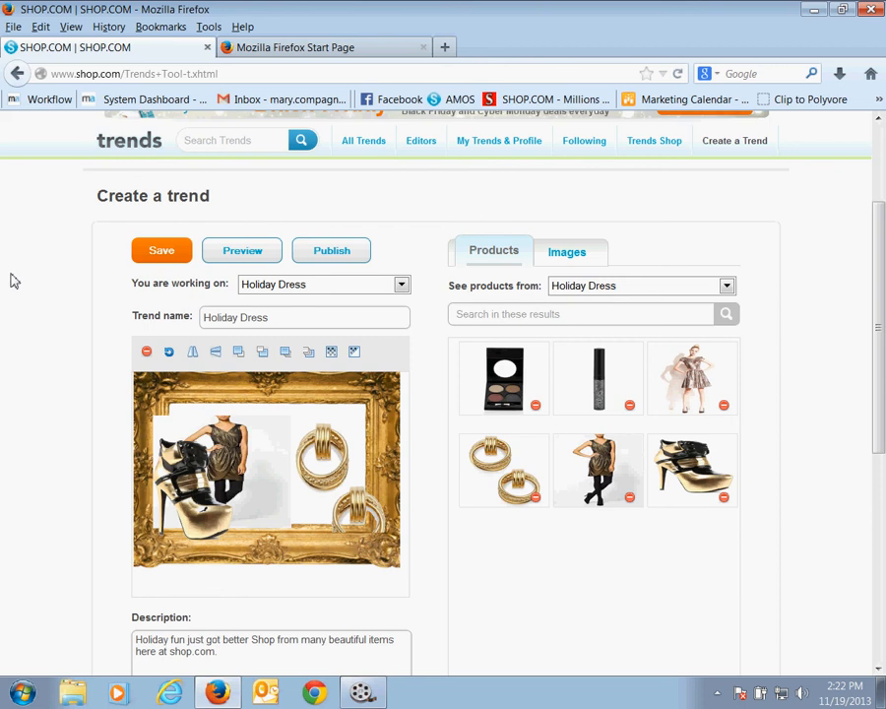
- Save the Holiday Dress trend and view the Christmas Gifts for Him 2013 trend in the editor before returning to Holiday Dress
click(148, 253)
click(402, 285)
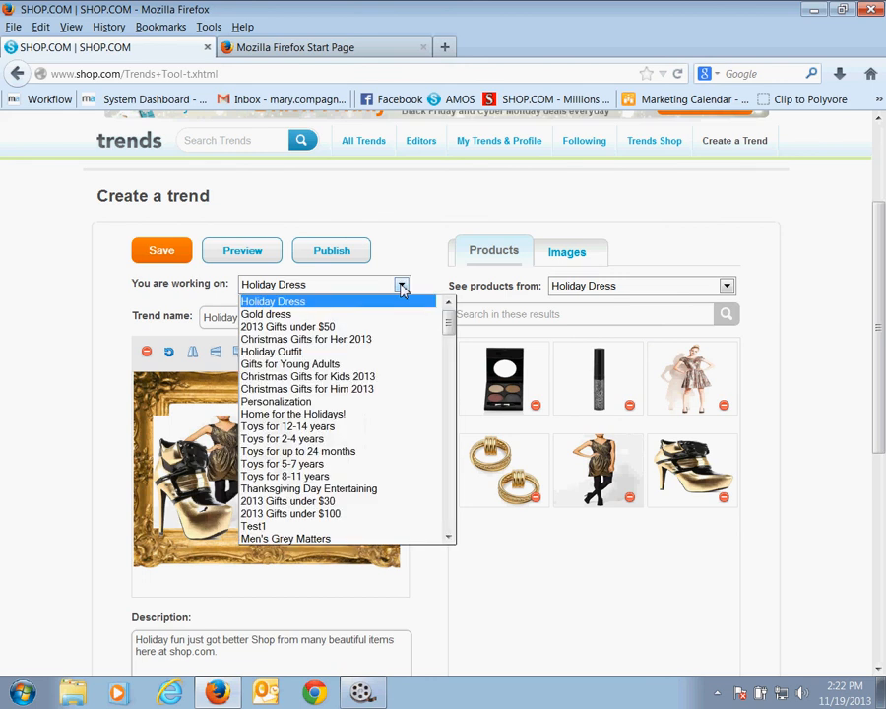
click(302, 390)
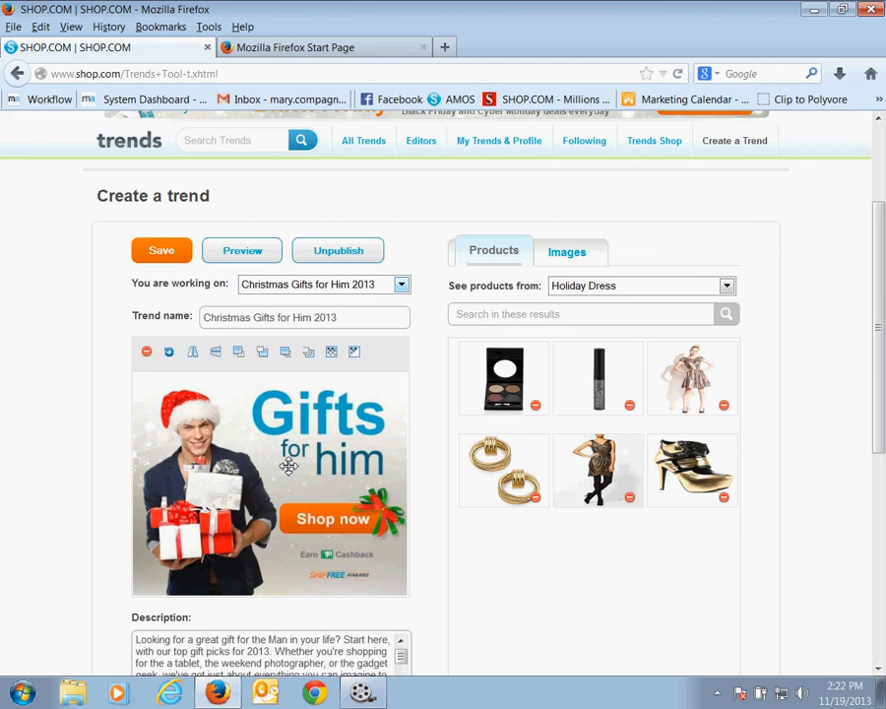
click(401, 284)
click(362, 303)
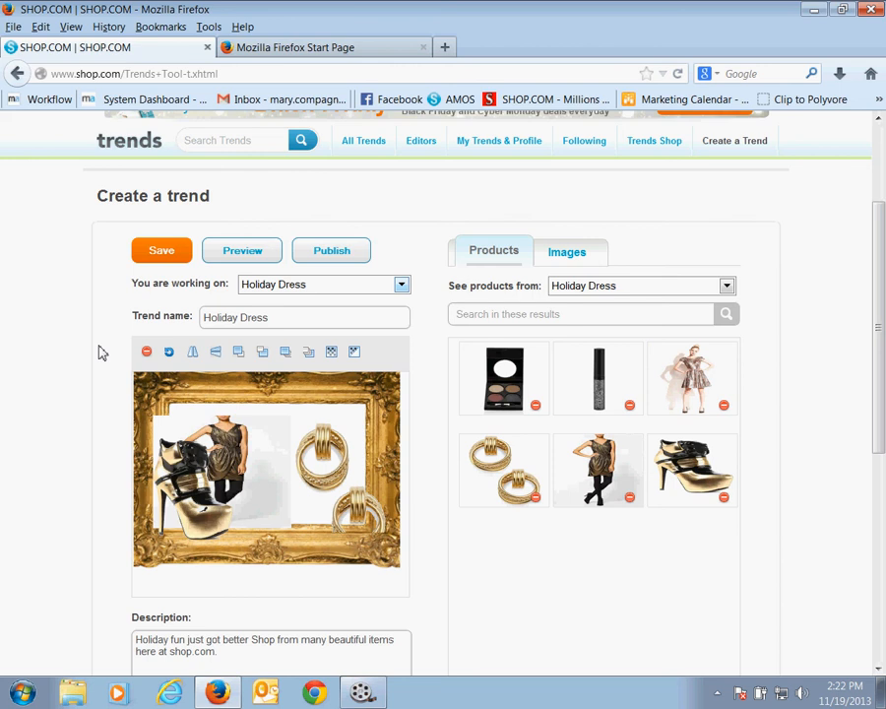
- Browse all published trends and open the profile page of the editor who created the featured Coral Delight trend
scroll(98, 352, up, 3)
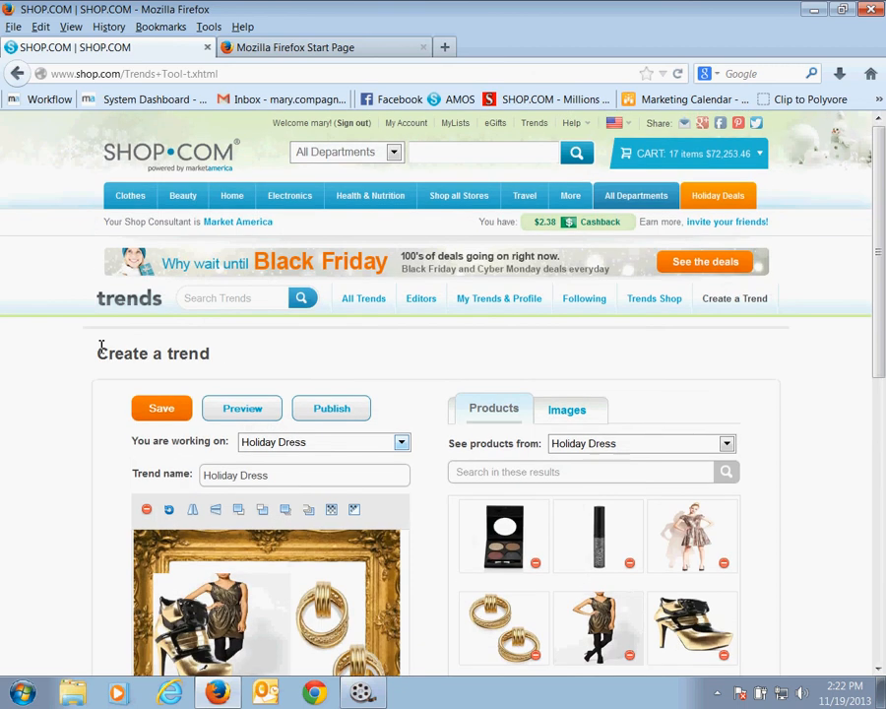
click(371, 307)
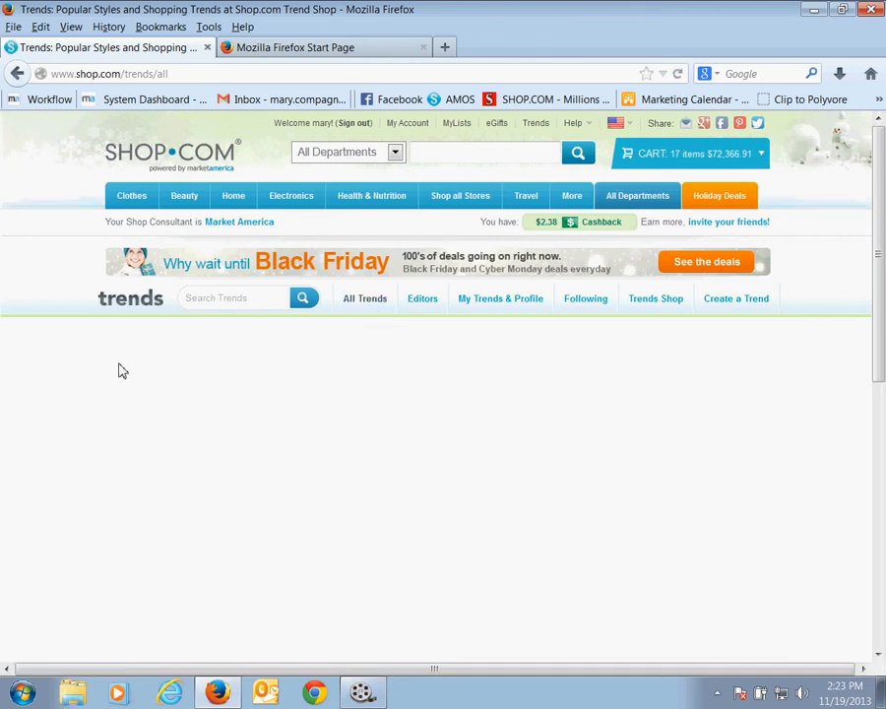
scroll(122, 371, down, 2)
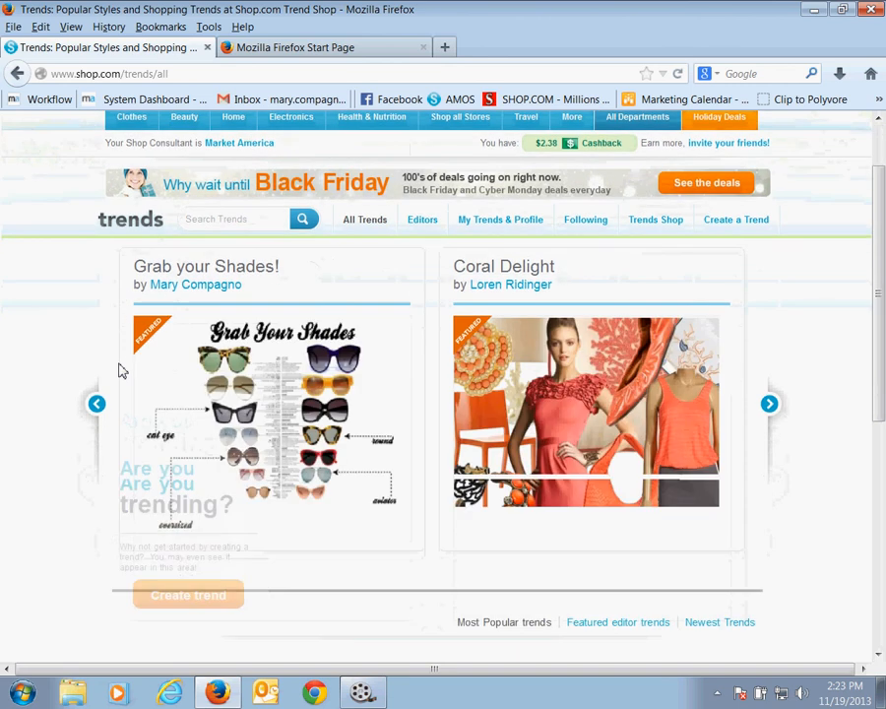
click(525, 287)
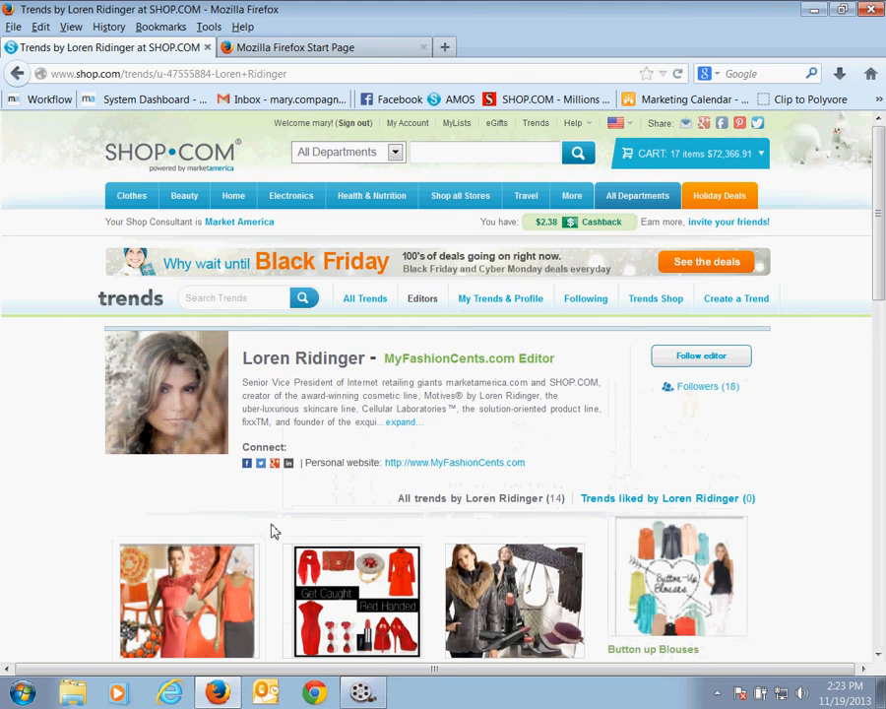
- Open the editor's Coral Delight trend and show its sharing options
mouse_move(224, 579)
click(202, 608)
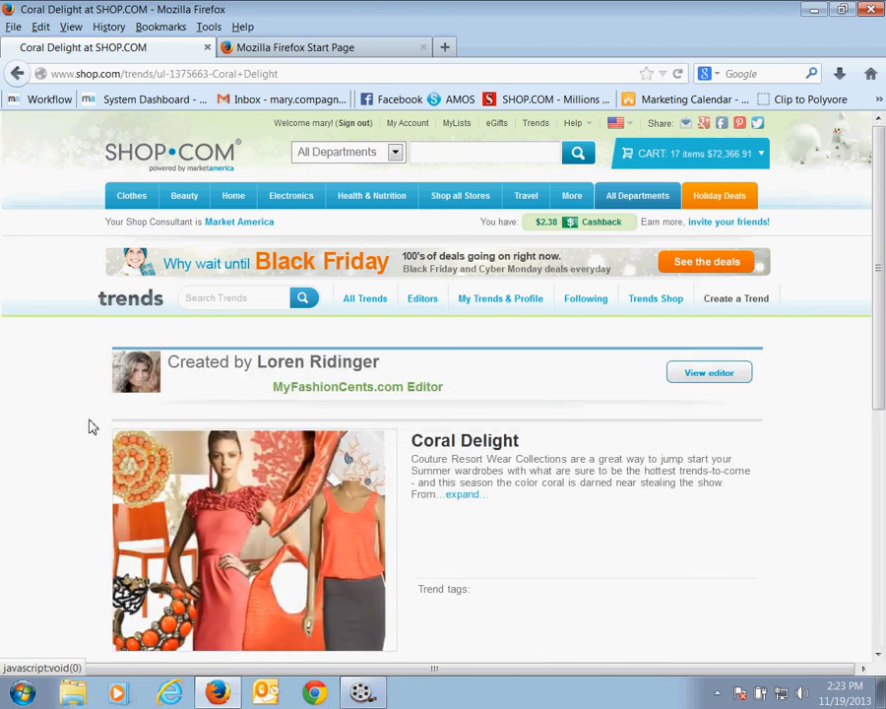
scroll(89, 426, down, 3)
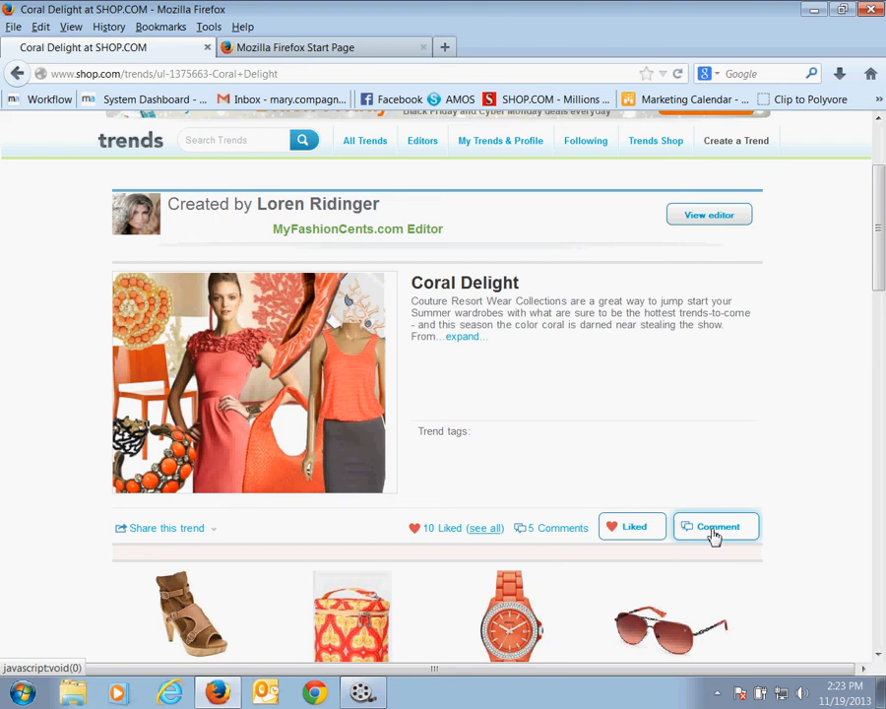
mouse_move(184, 535)
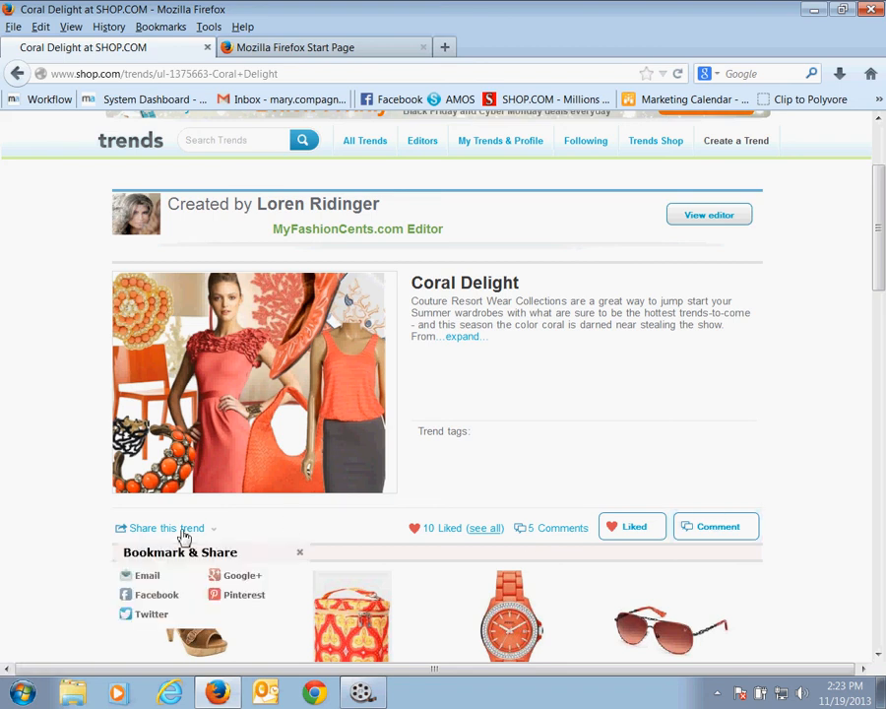